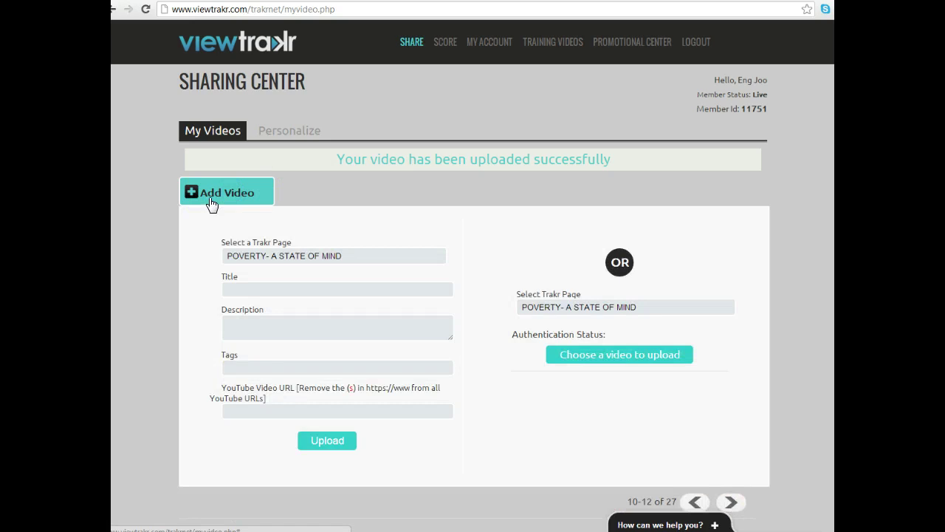
Step: Select Trakr Page 12 as the destination page for the new video
left_click(290, 259)
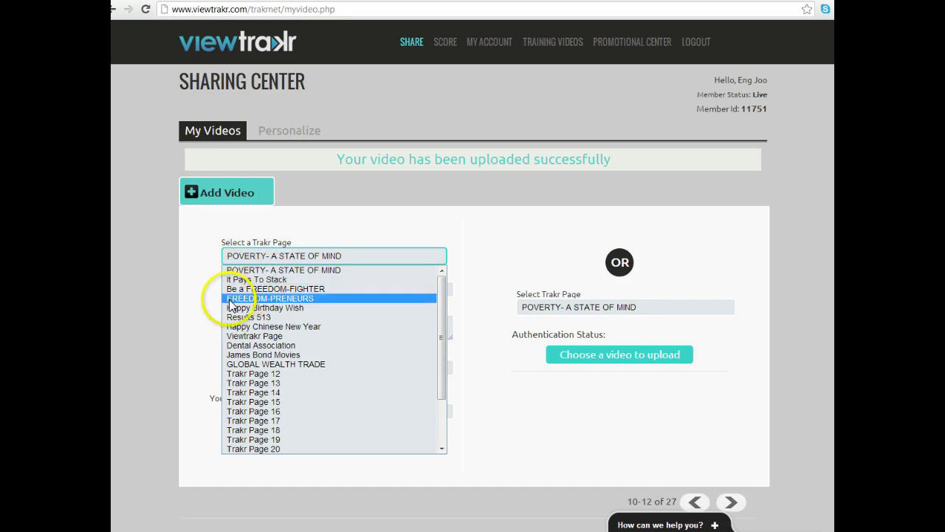
left_click(262, 383)
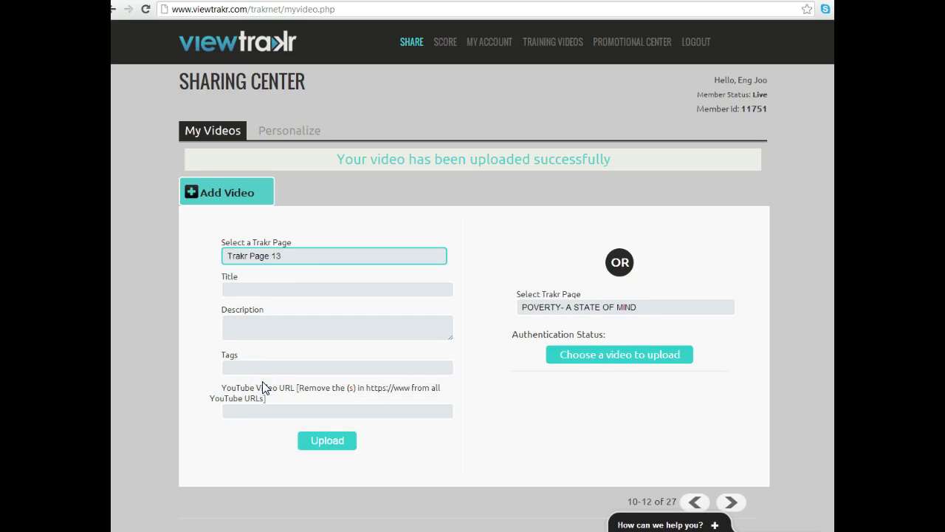
left_click(254, 255)
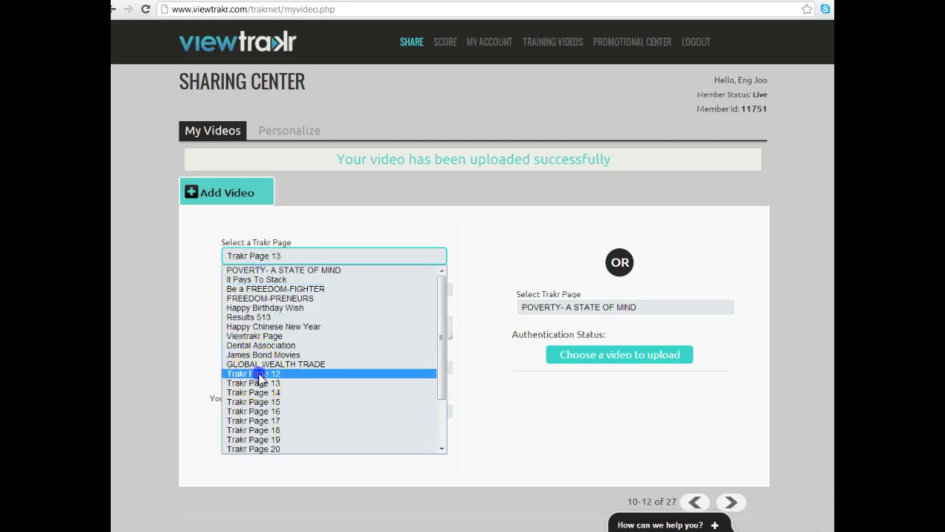
left_click(251, 373)
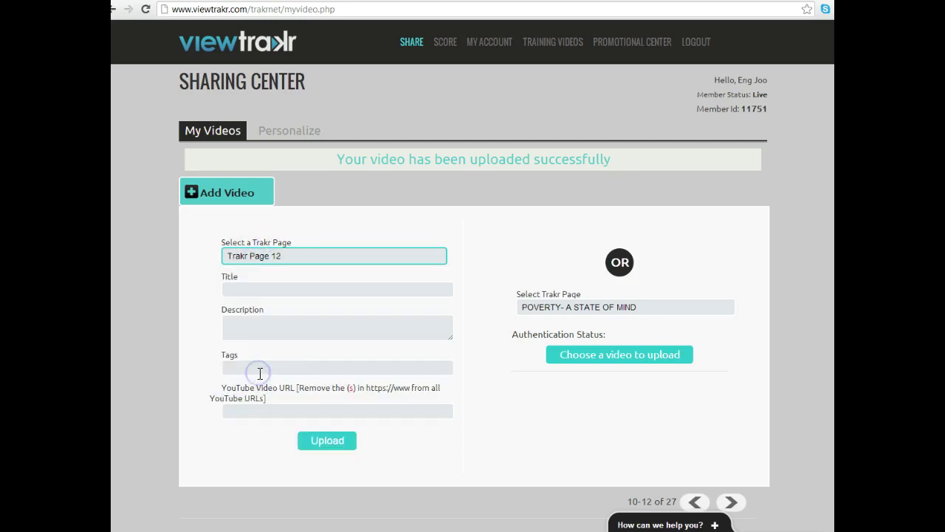
Step: Title the new video "Single Central Build Up"
left_click(267, 286)
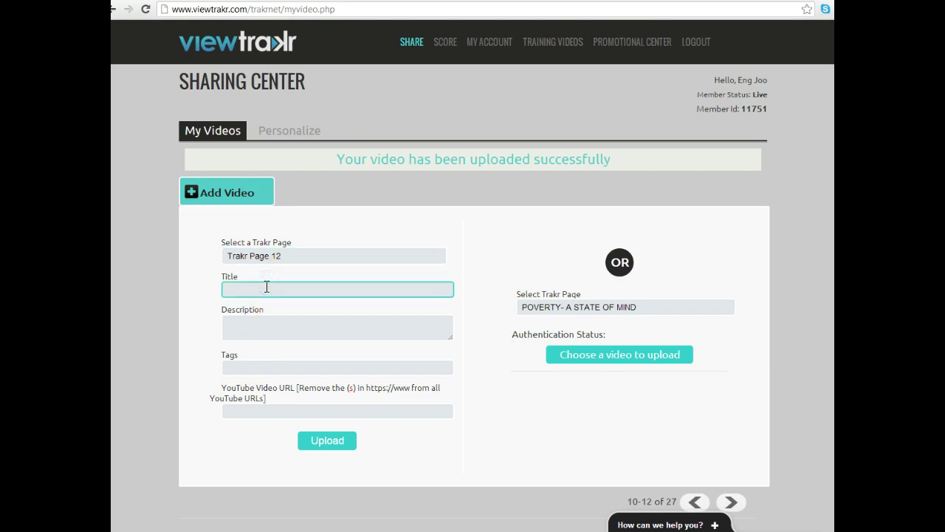
type("S")
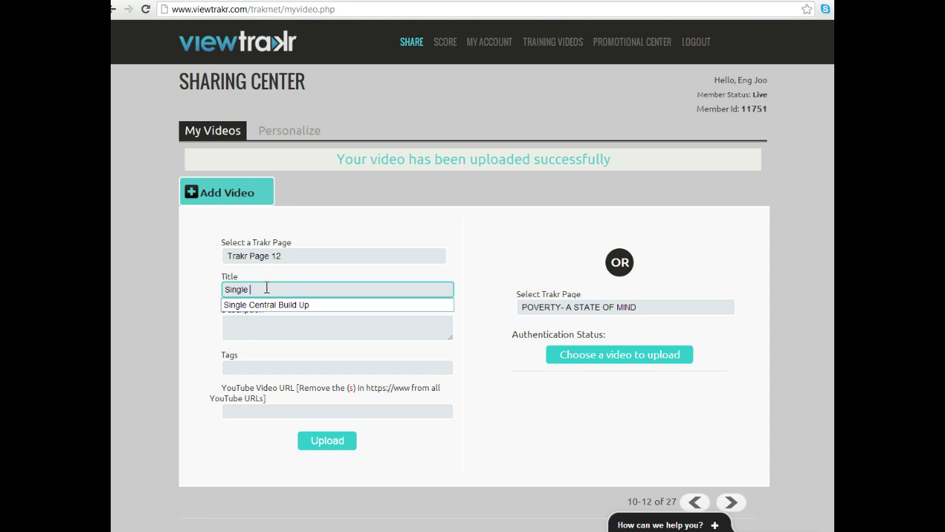
type("ingle")
left_click(271, 302)
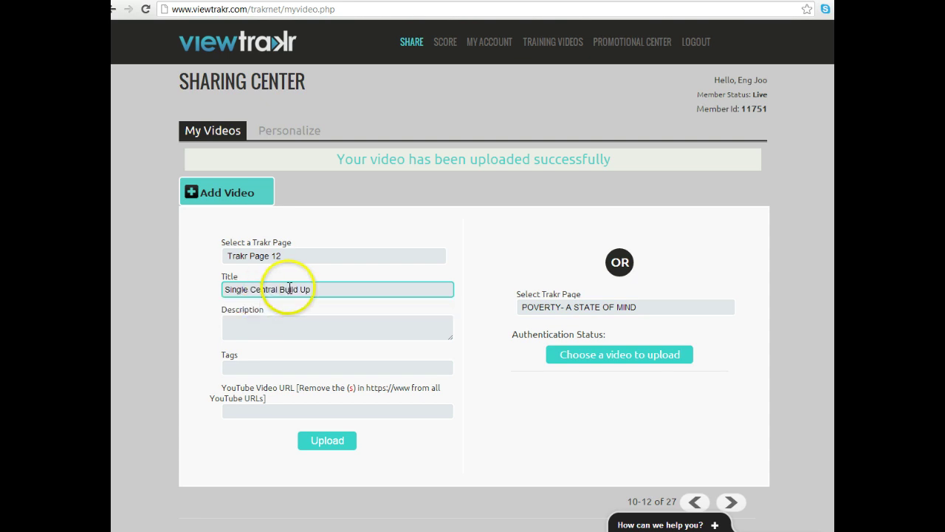
Step: Enter the description "Single Central Build with GC Initial by" plus the presenter's name, and the tags "viewtrakr GC Initial"
left_click(271, 323)
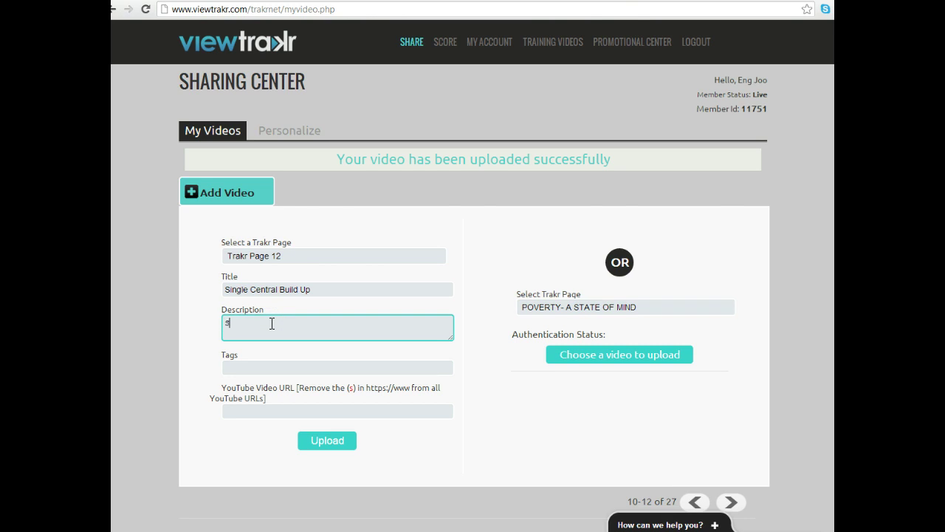
type("Single Central Build with G")
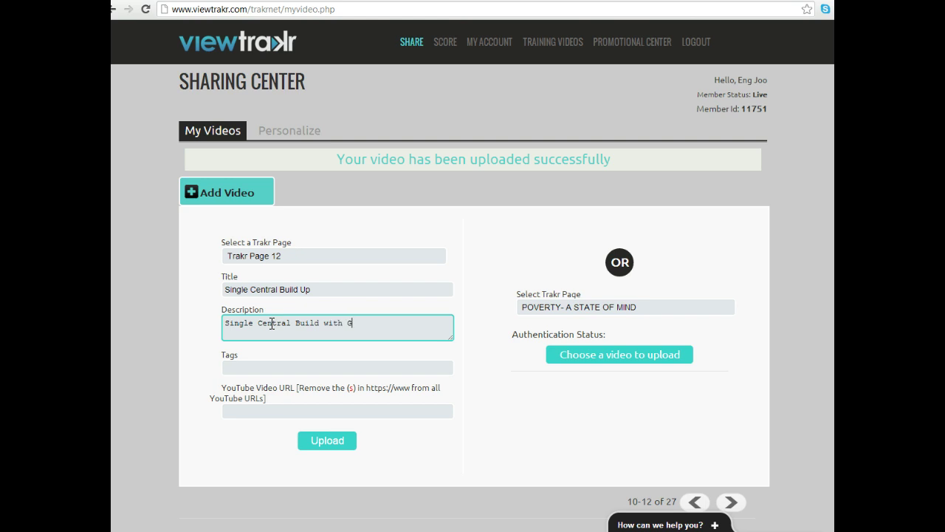
type("C INi")
type("al")
type("ier Tric")
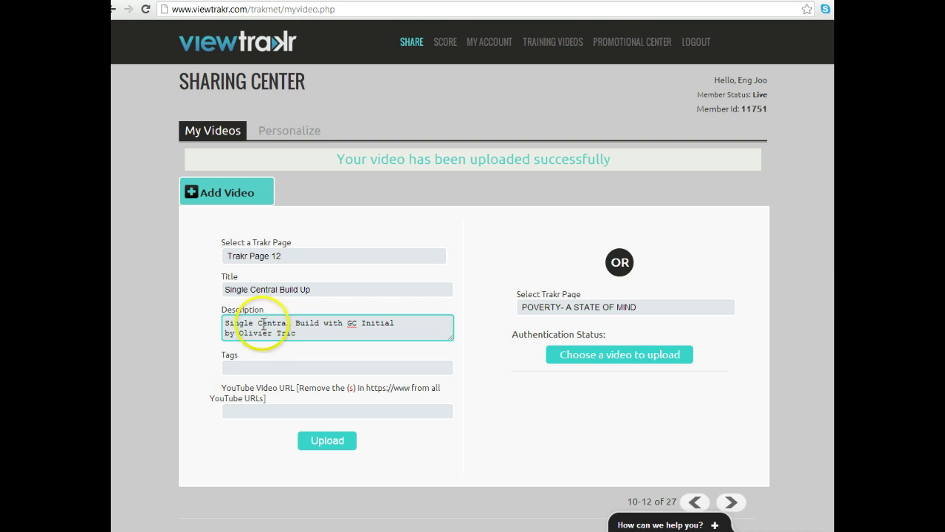
left_click(267, 365)
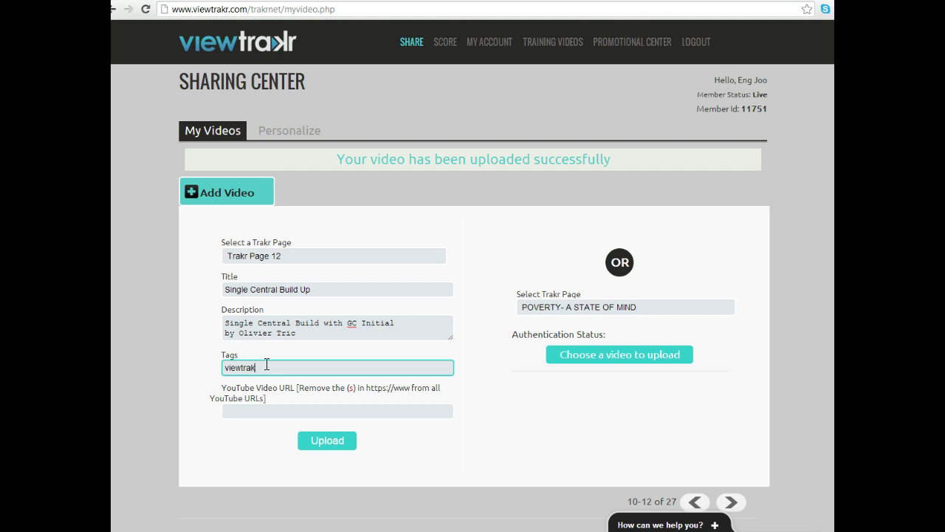
type("viewtrakr")
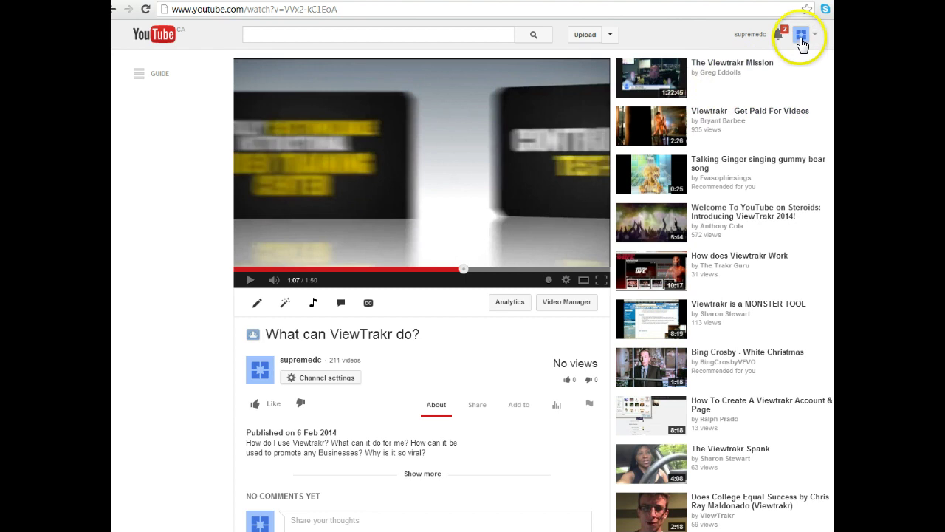
Step: In YouTube, open the uploaded GC Initial Central Build up video from the Video Manager
left_click(800, 35)
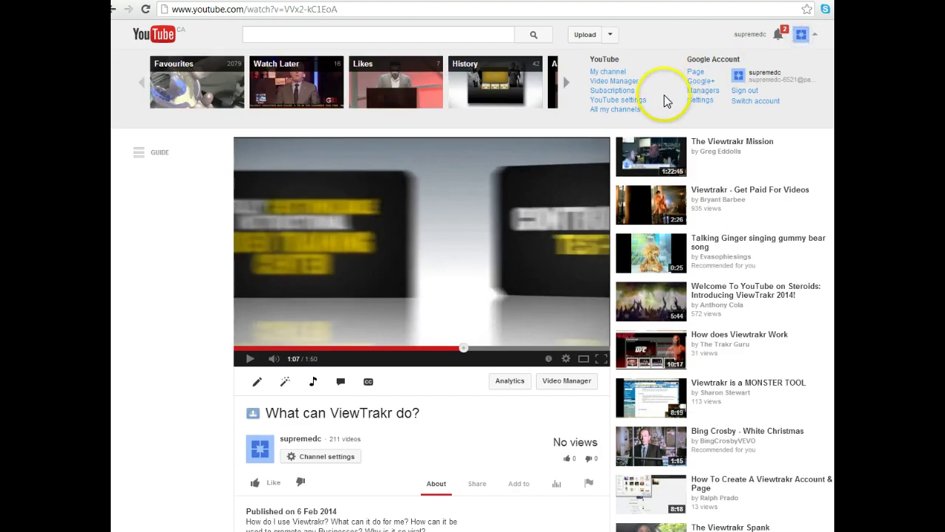
left_click(612, 81)
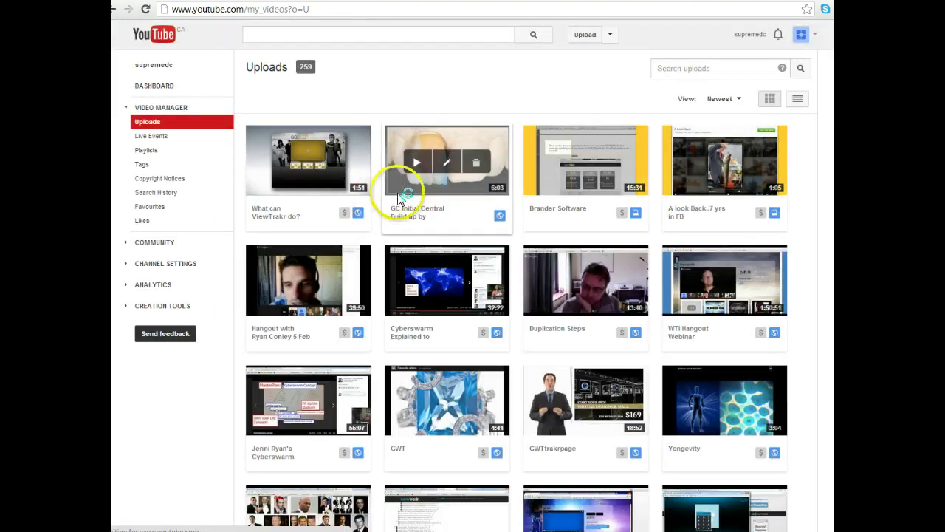
left_click(414, 161)
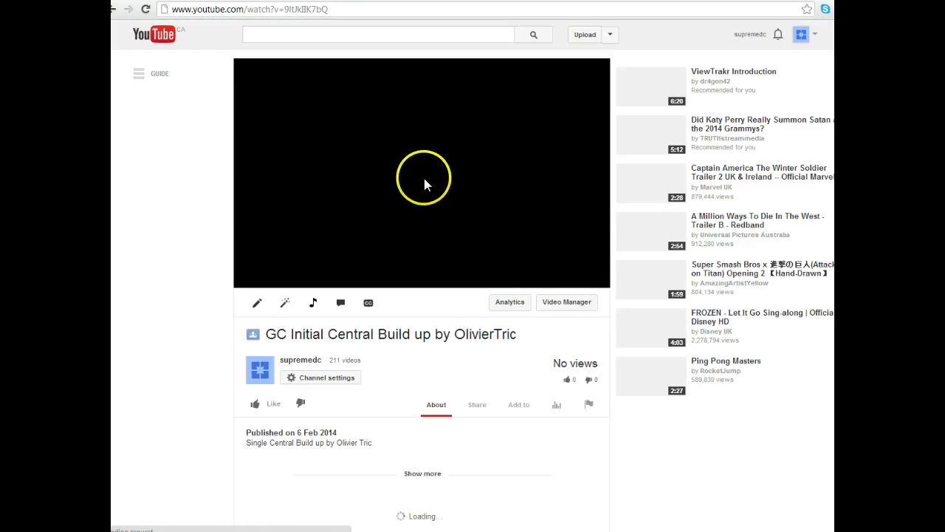
Step: Copy the web address of the GC Initial Central Build up video and pause its playback
left_click(335, 8)
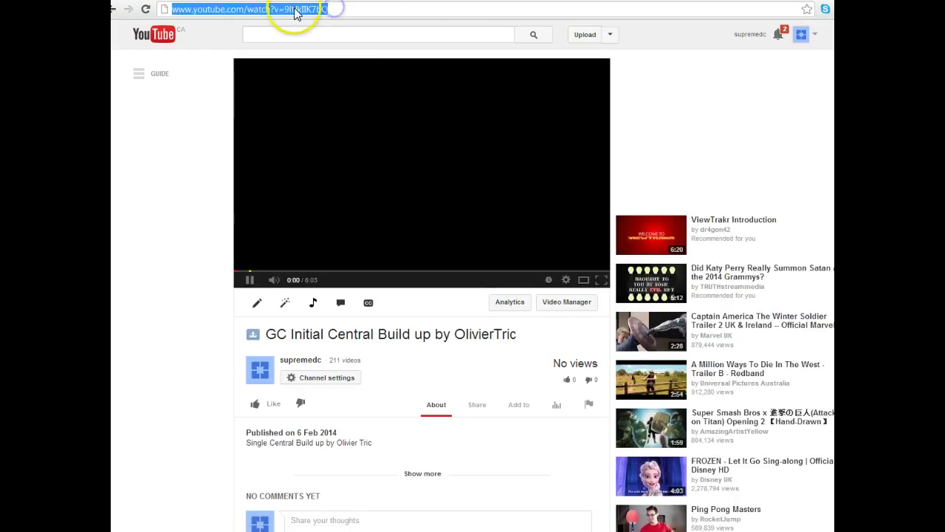
right_click(295, 10)
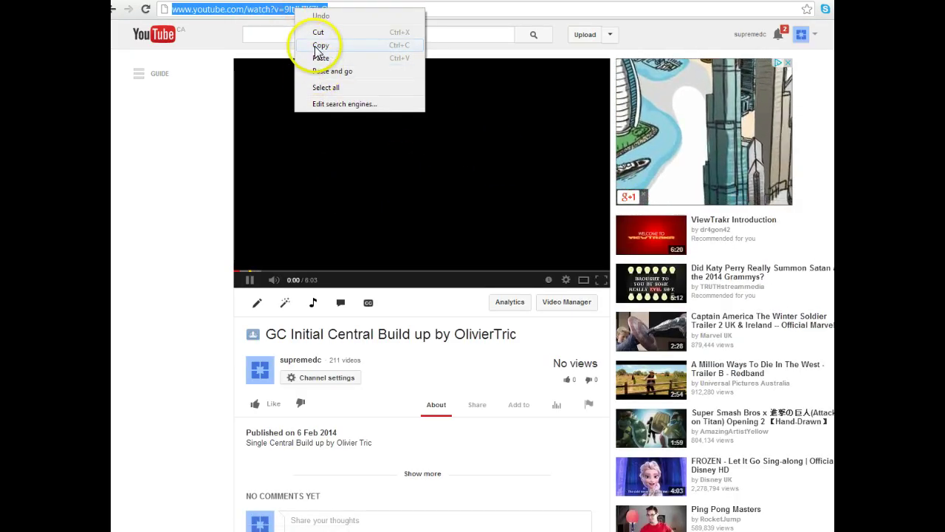
left_click(316, 45)
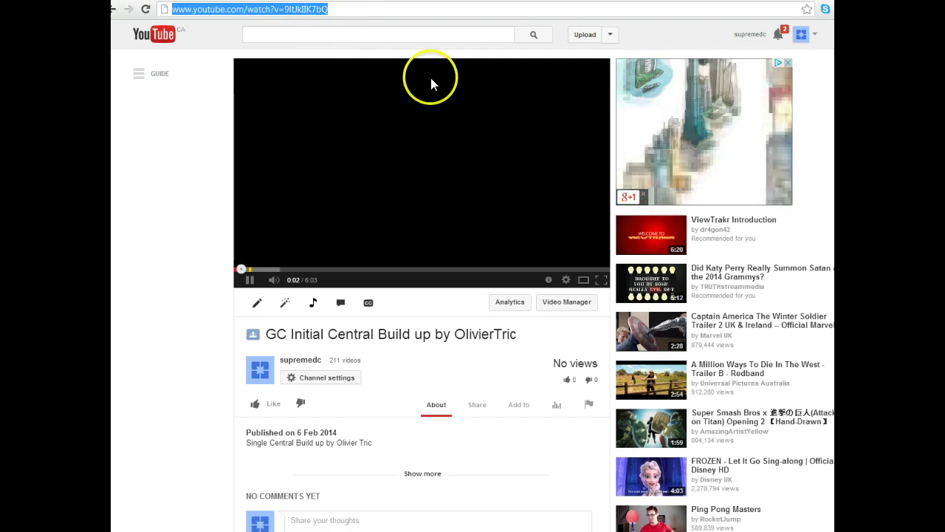
left_click(395, 183)
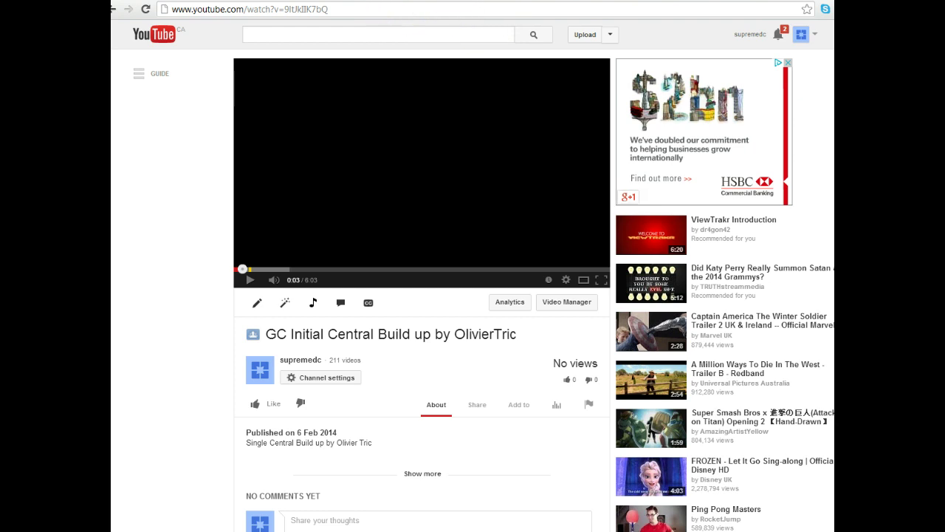
Step: Back in the ViewTrakr Sharing Center, paste the copied link as the YouTube Video URL and upload the video
key("alt+Left")
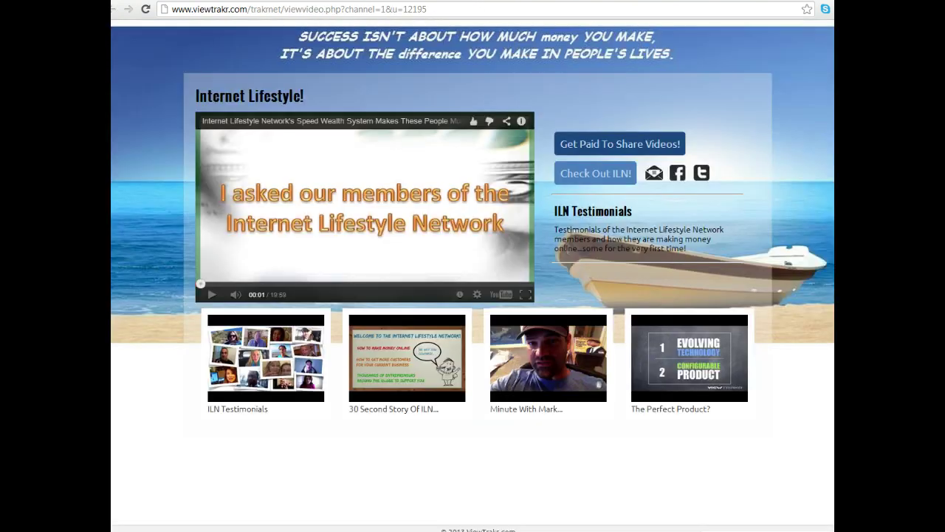
key("alt+Left")
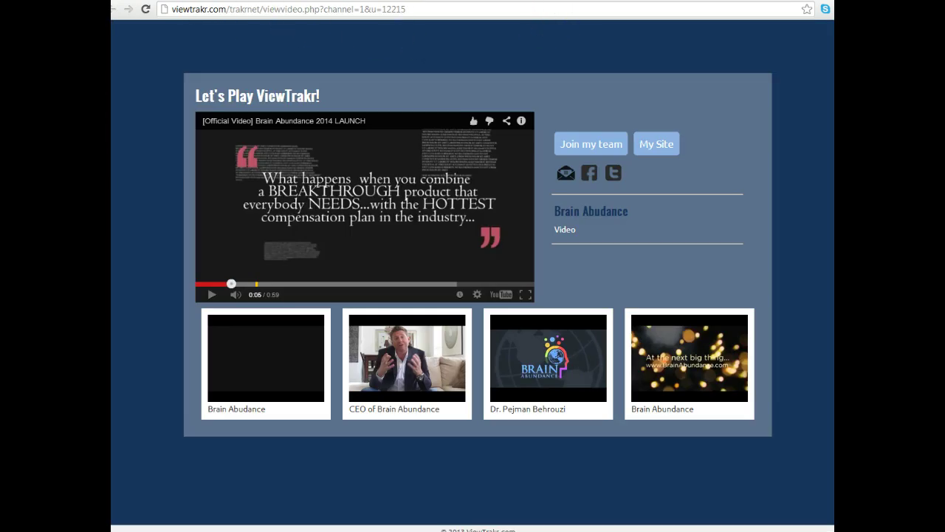
key("alt+Left")
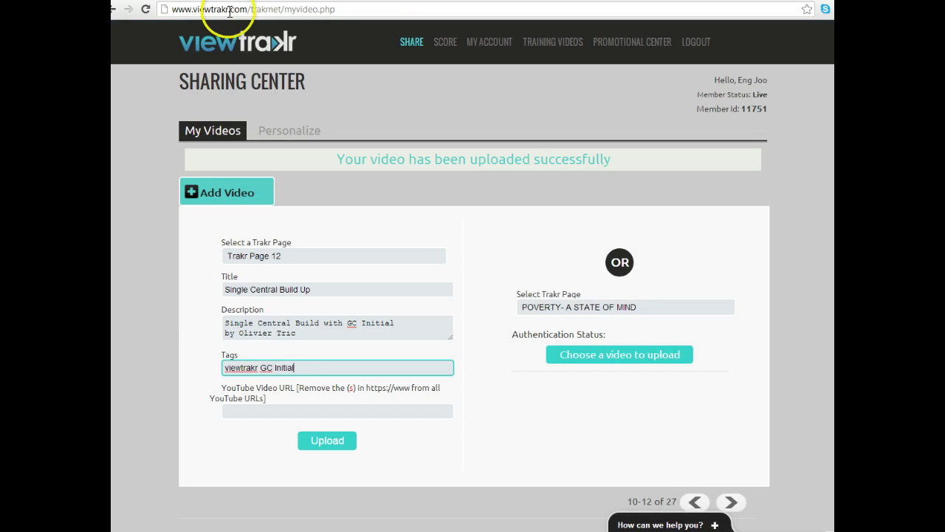
left_click(294, 406)
right_click(294, 406)
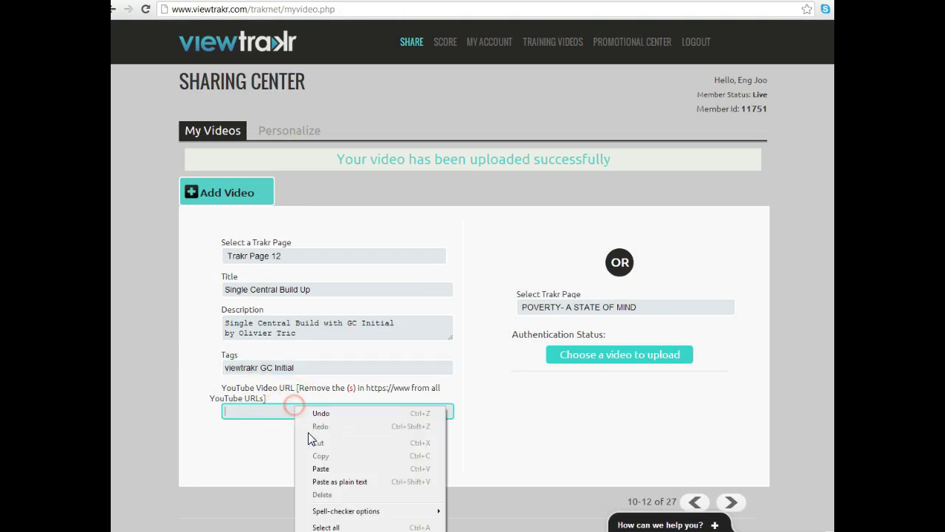
left_click(325, 468)
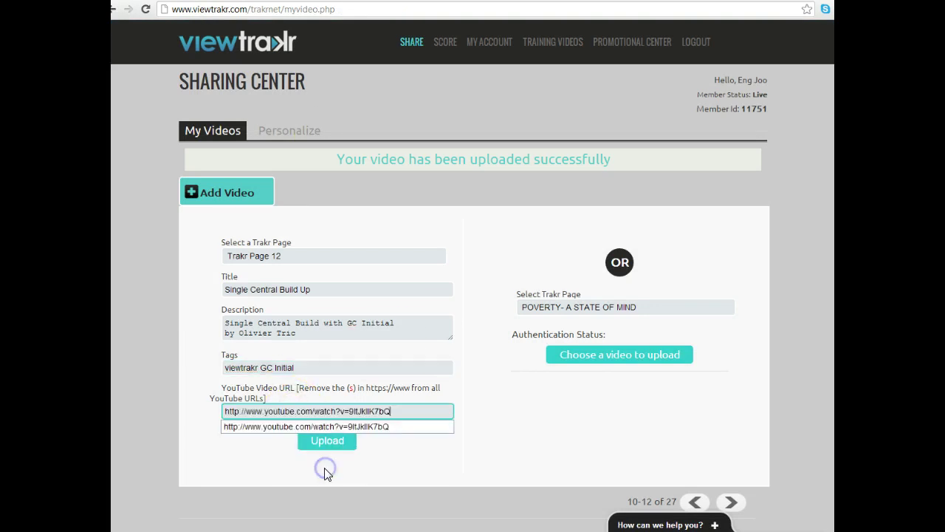
left_click(473, 412)
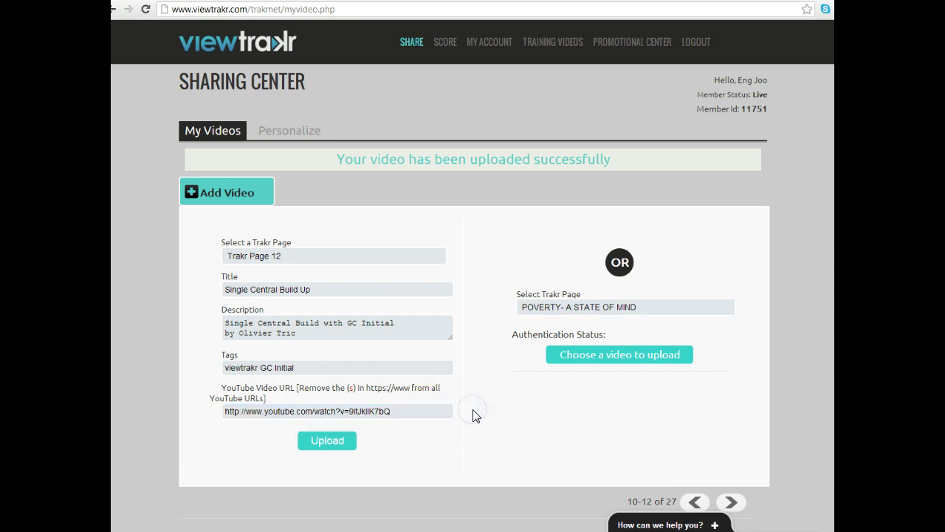
left_click(327, 442)
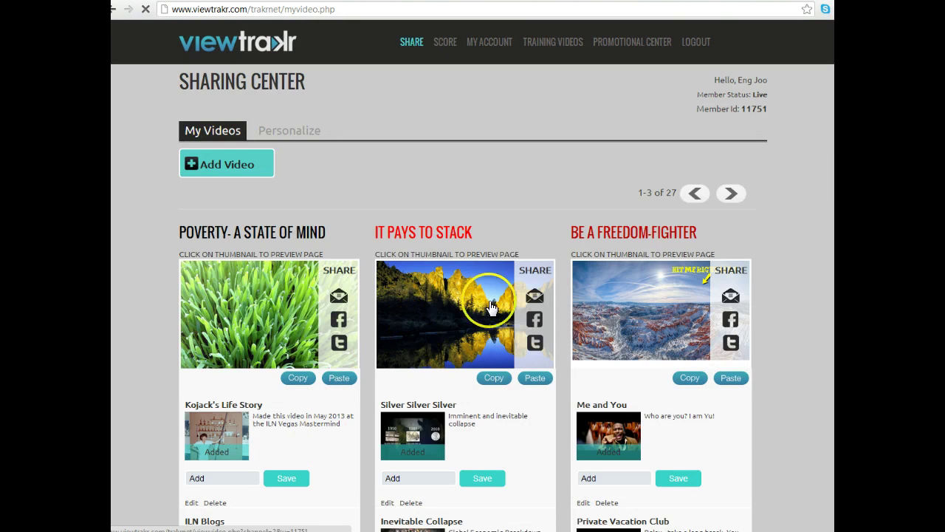
Step: Browse the Trakr pages to Trakr Page 12 and examine the videos listed on it
left_click(730, 194)
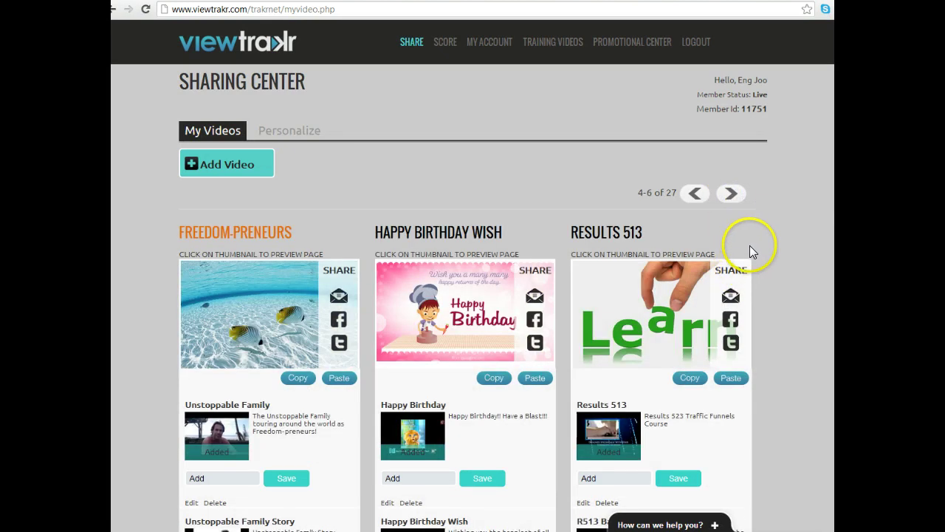
left_click(731, 193)
left_click(730, 194)
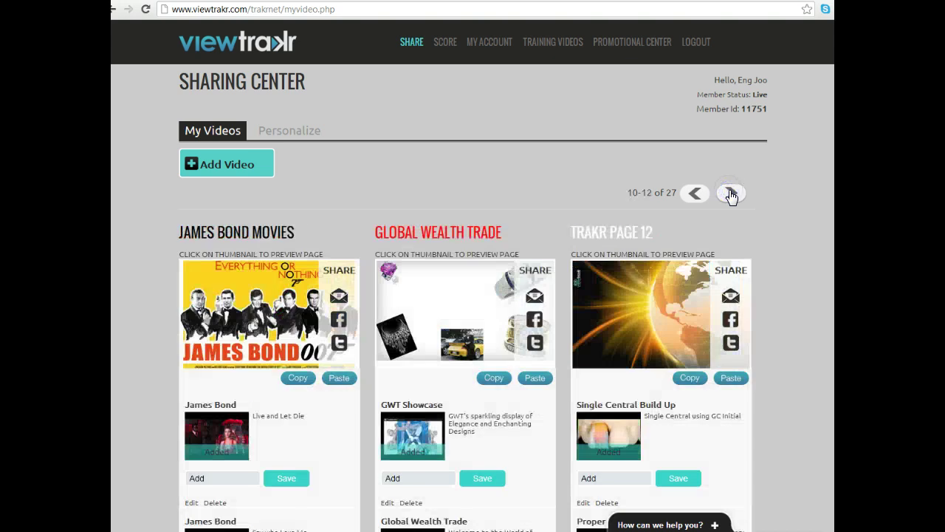
scroll(760, 267, "down", 3)
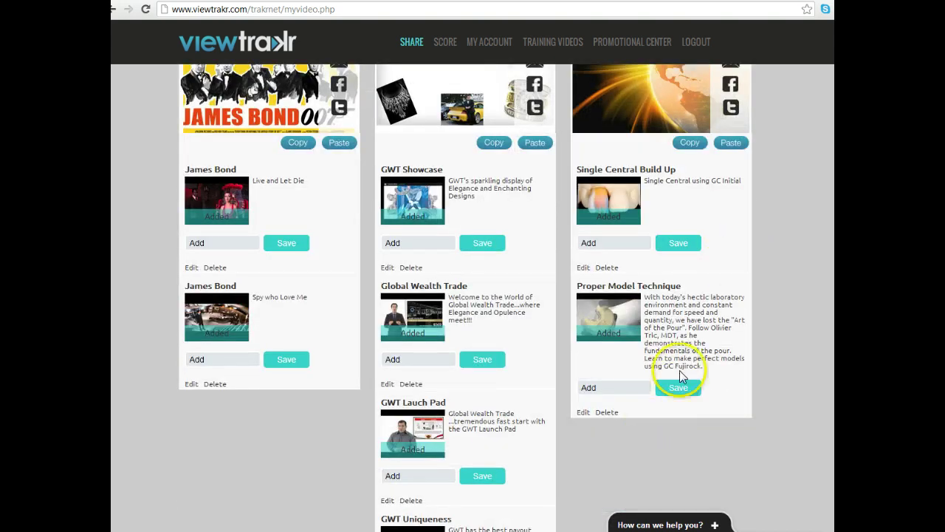
scroll(687, 360, "up", 2)
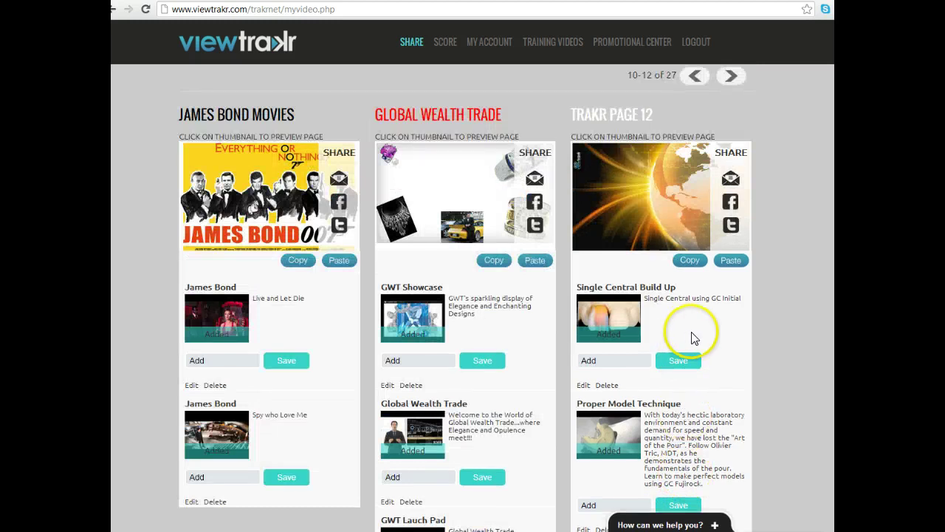
scroll(685, 336, "down", 2)
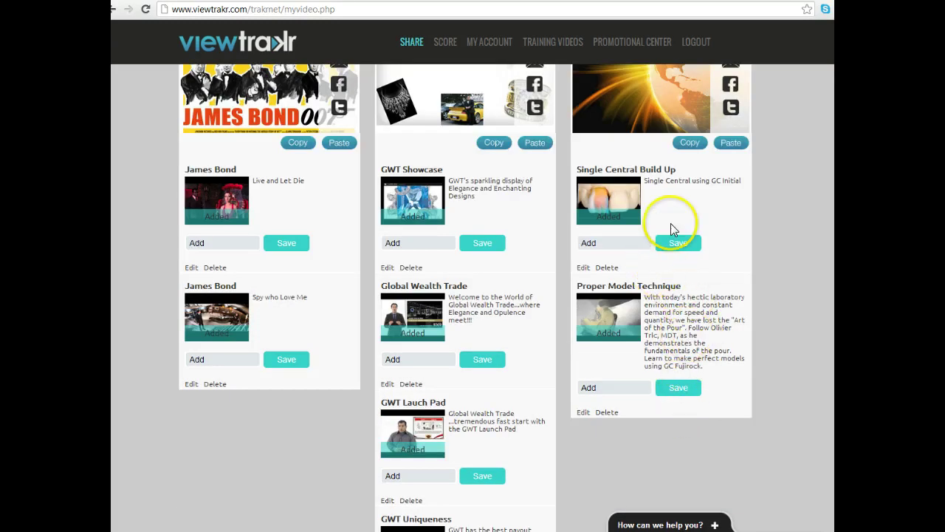
scroll(654, 233, "up", 1)
scroll(655, 229, "up", 2)
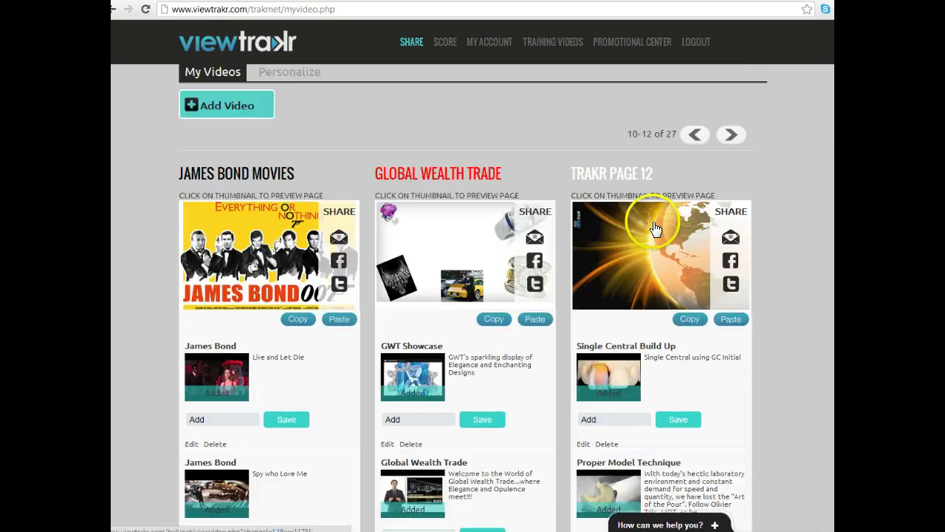
scroll(699, 341, "down", 3)
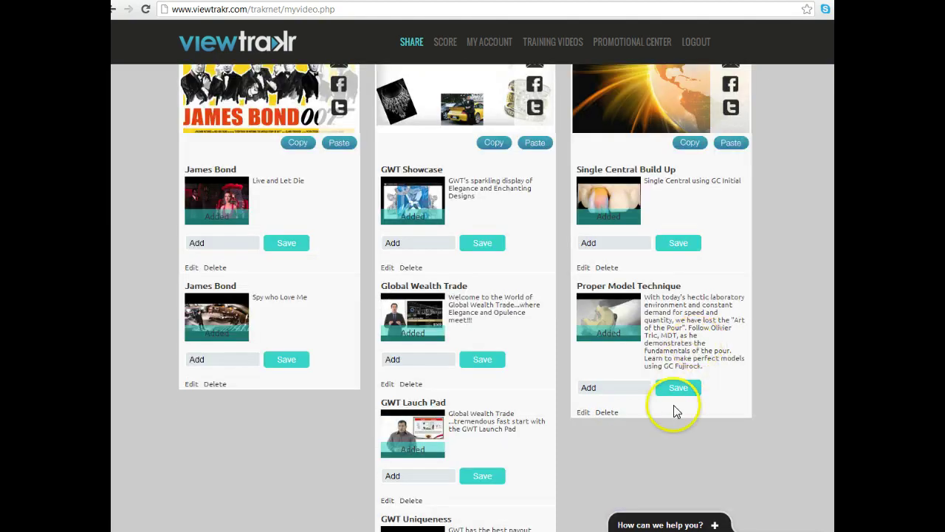
scroll(686, 246, "up", 4)
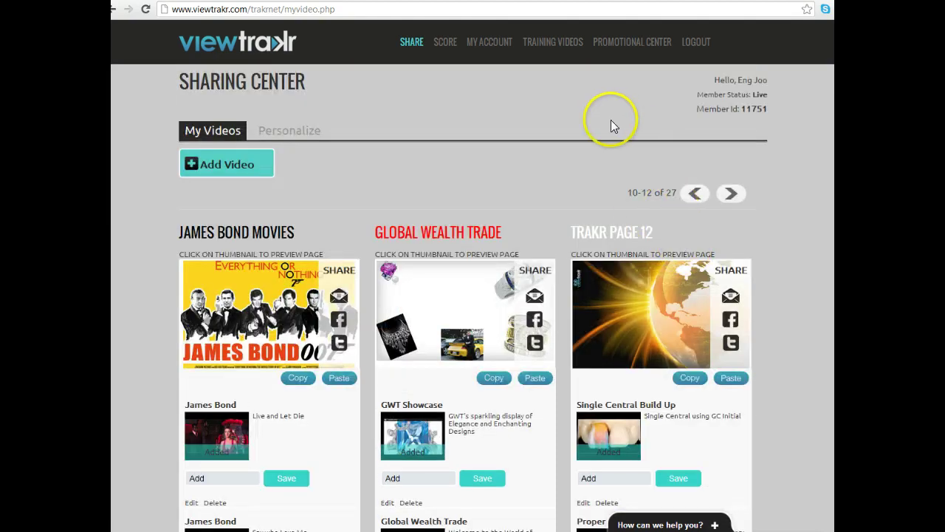
Step: Start adding a new video to Trakr Page 12 with the title "Single Central Build Up"
left_click(241, 169)
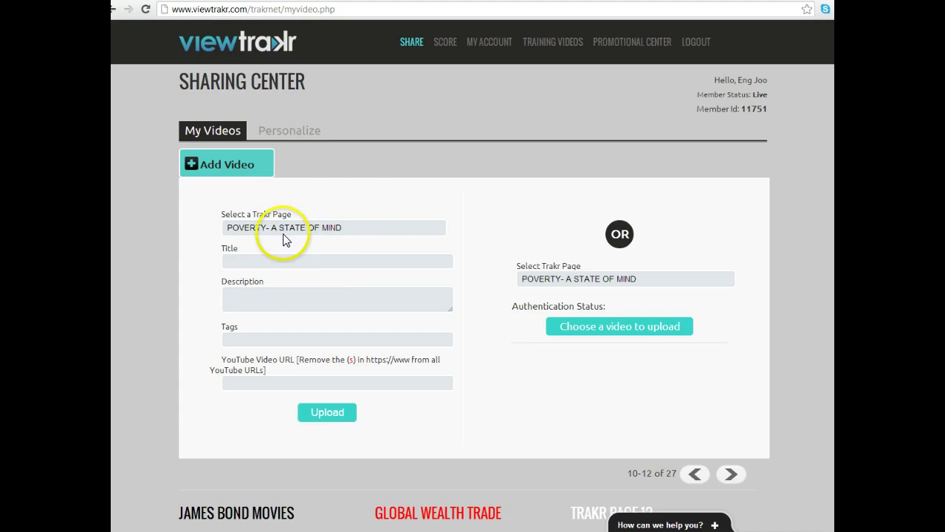
left_click(299, 231)
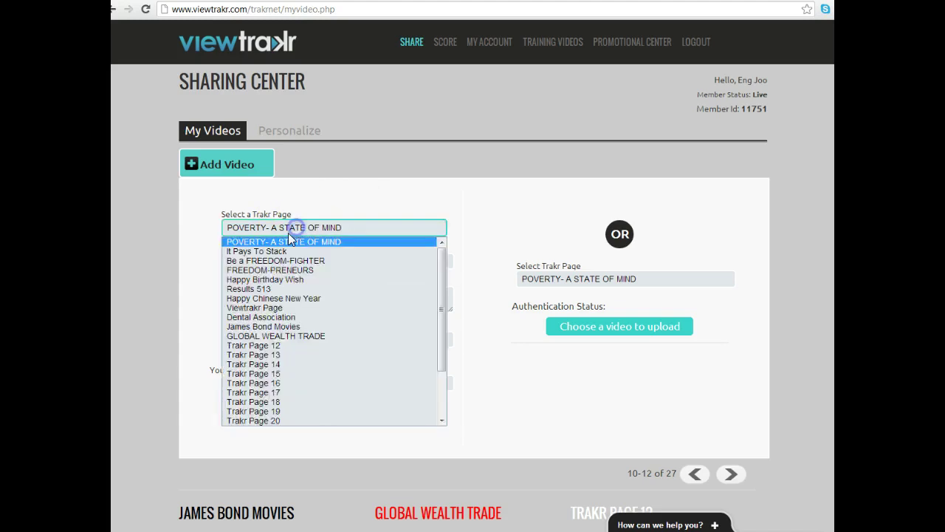
left_click(268, 345)
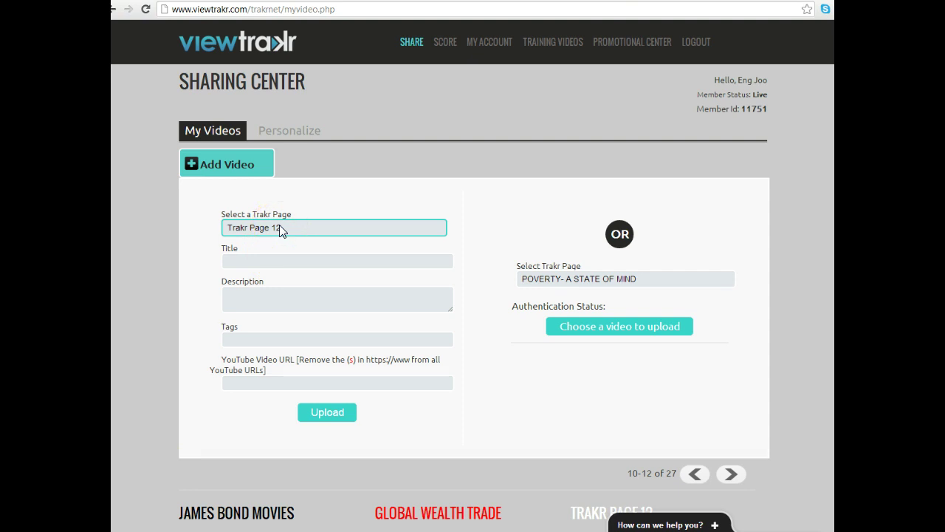
left_click(243, 261)
type("s")
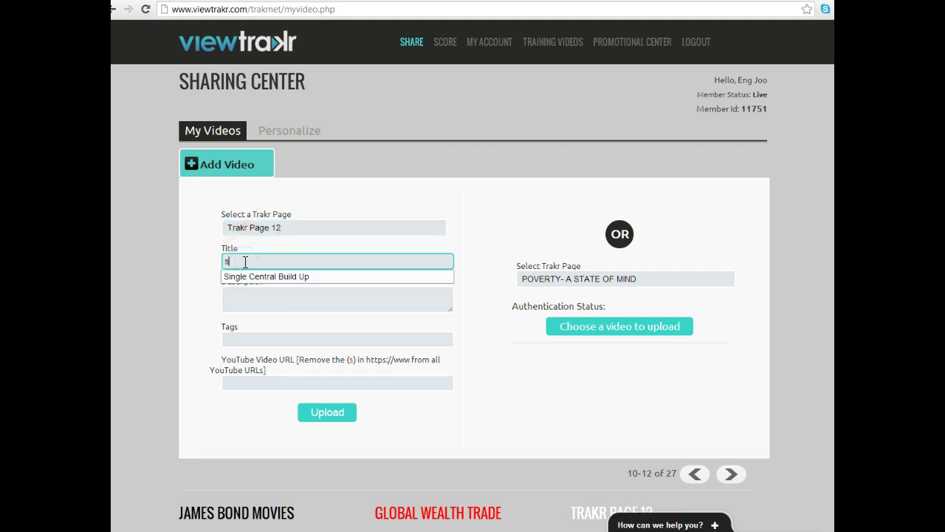
left_click(249, 276)
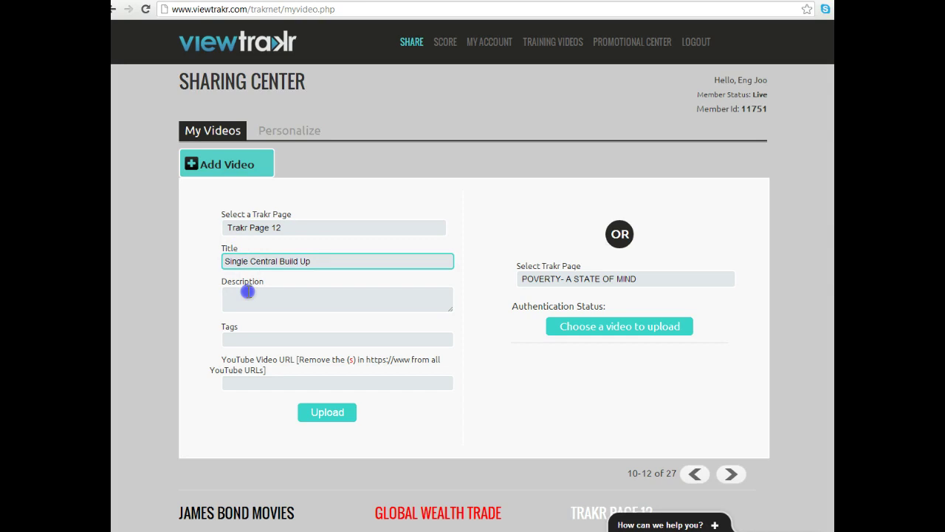
Step: Enter the description "Single Central Build up" with "by" and the presenter's name on a second line
left_click(248, 292)
type("S")
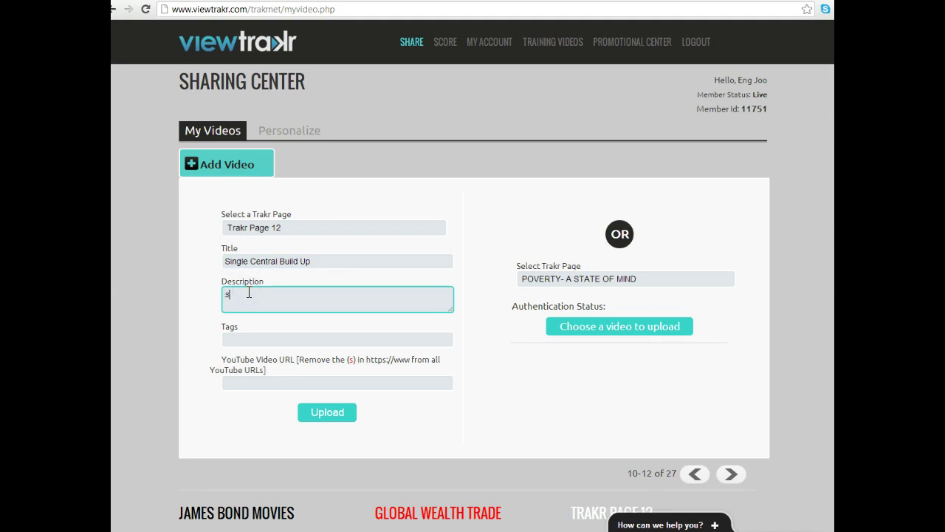
type("ing")
type("le Cet")
type("ntra")
type("l Build up")
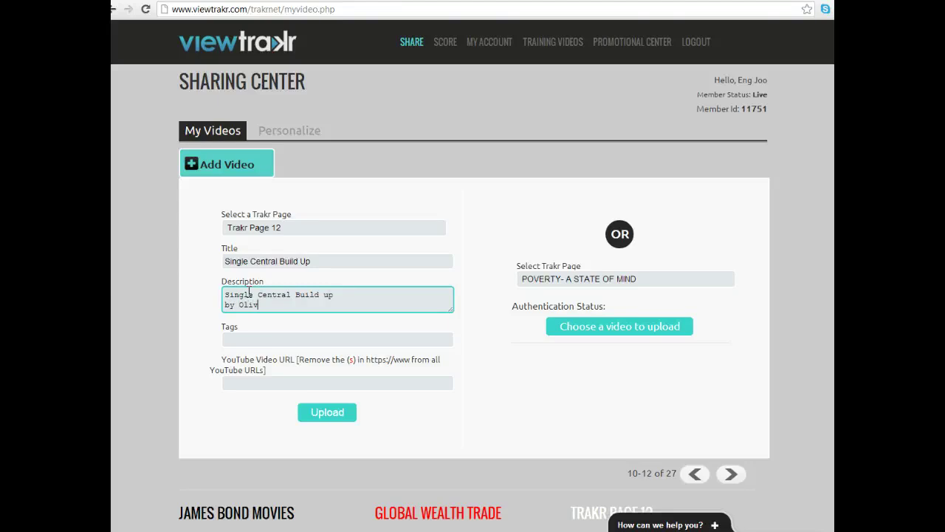
type("er Tric")
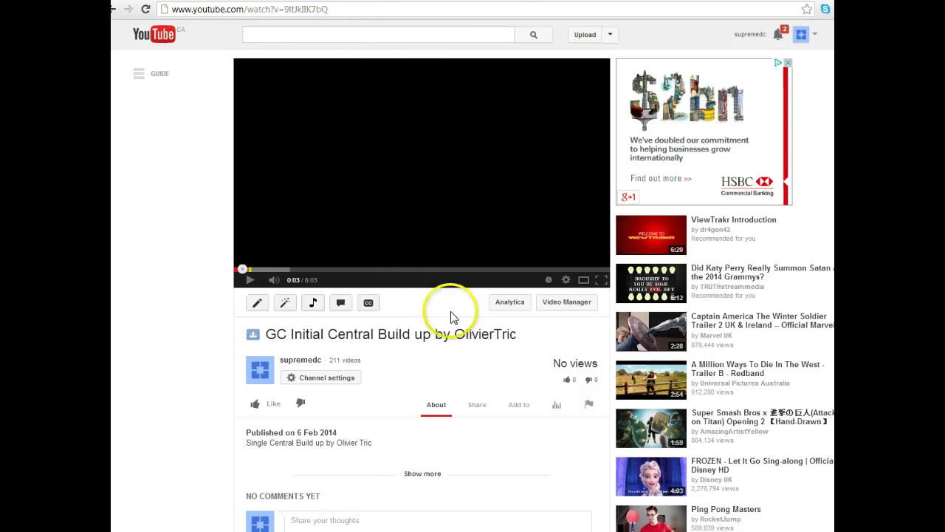
Step: Copy the video's short youtu.be share link from YouTube and paste it as the YouTube Video URL in the Sharing Center form
left_click(477, 405)
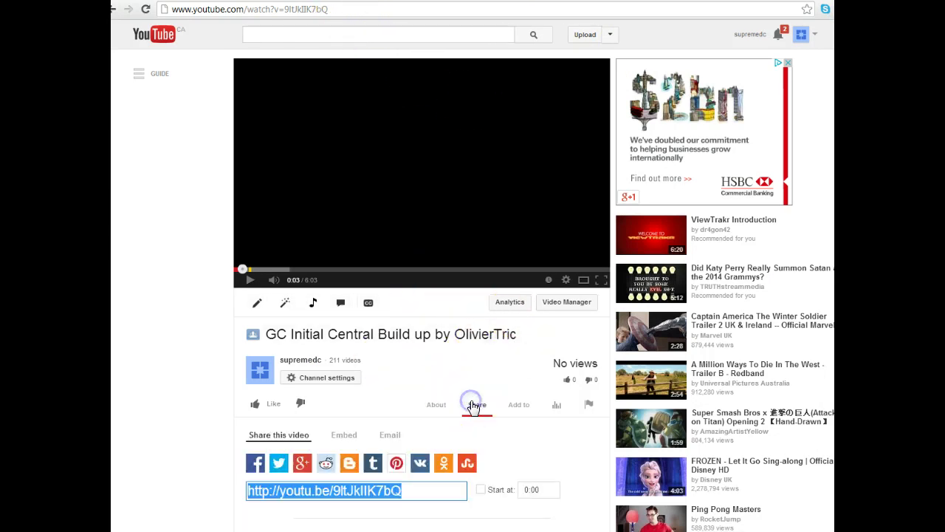
right_click(386, 491)
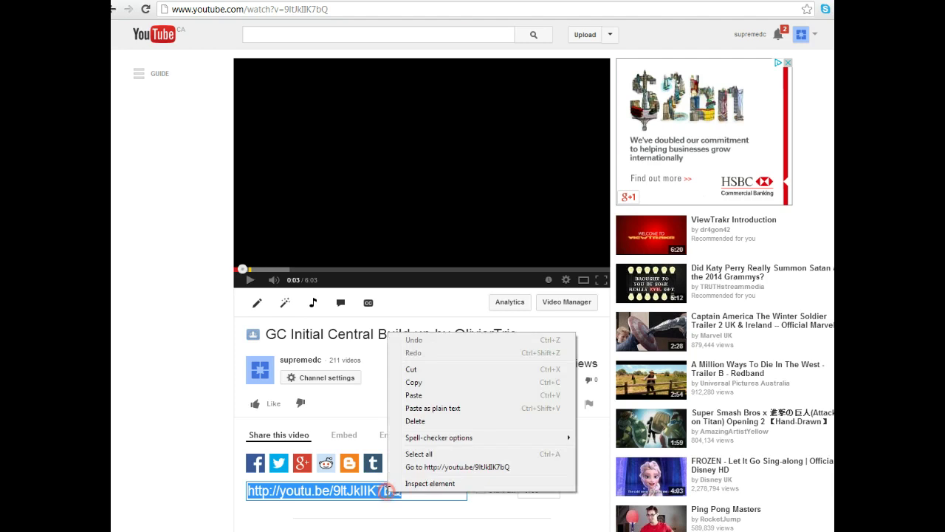
left_click(414, 382)
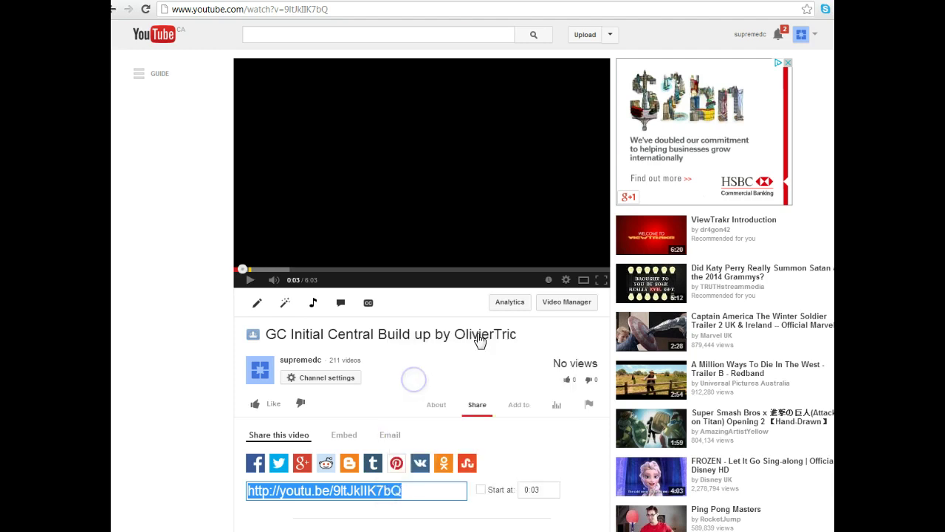
left_click(354, 0)
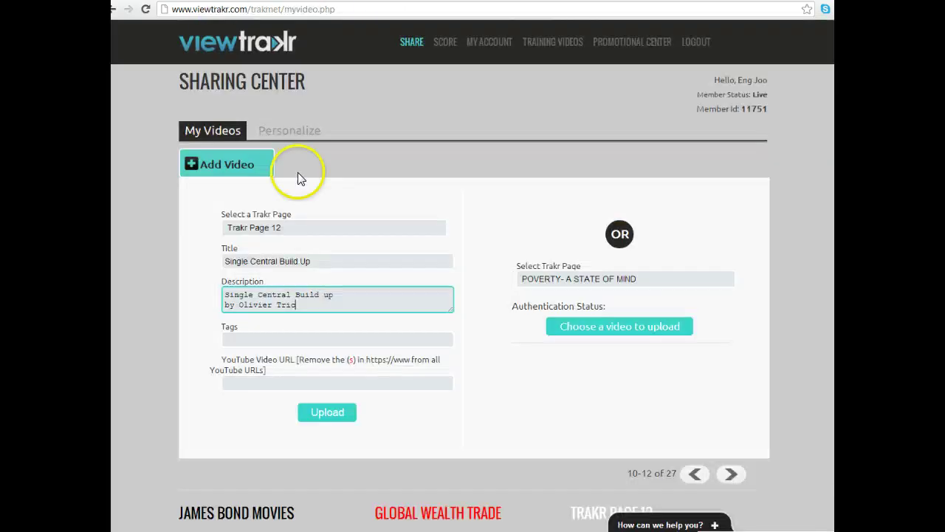
right_click(273, 378)
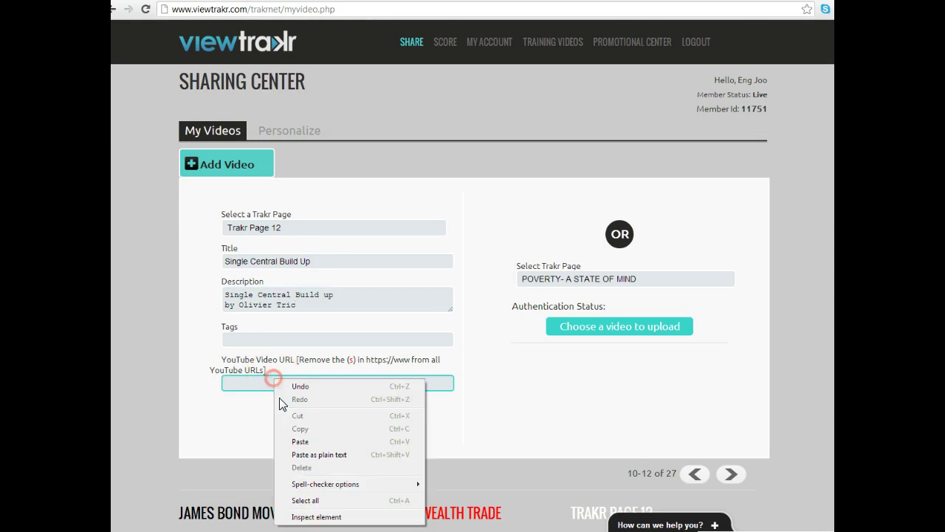
left_click(300, 440)
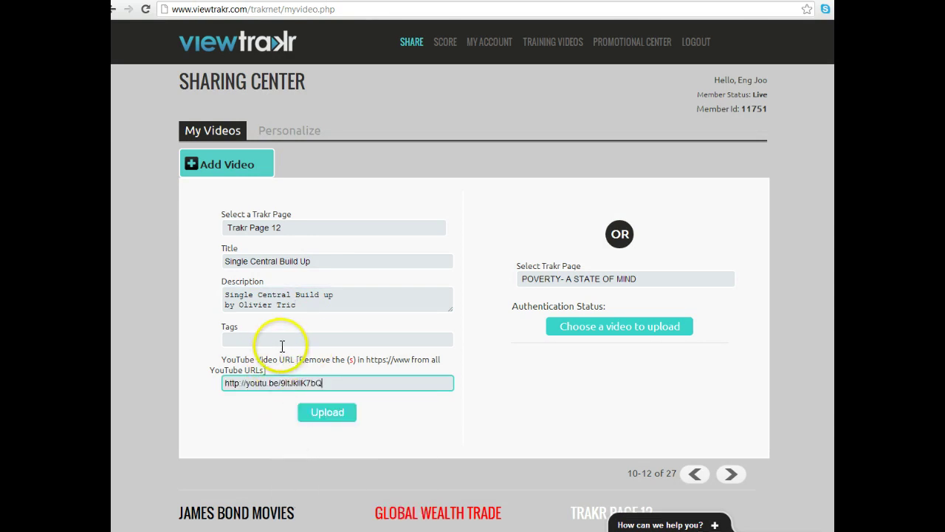
Step: Set the tags to "viewtrakr GC Initial" and try to upload the video
left_click(279, 337)
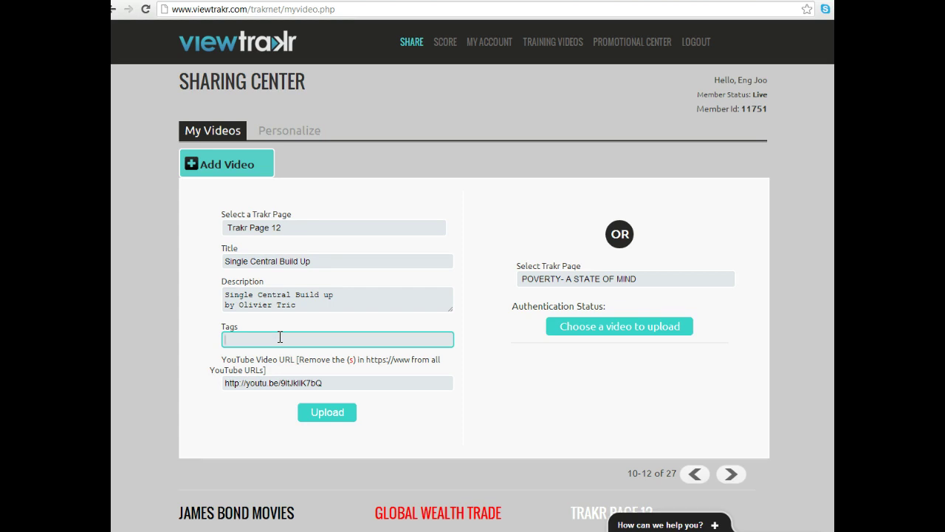
type("view")
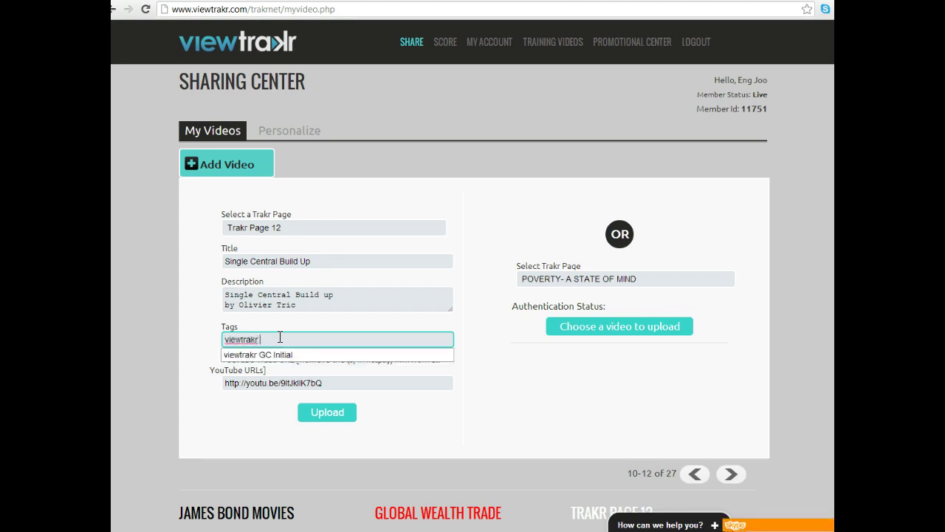
type("trakr")
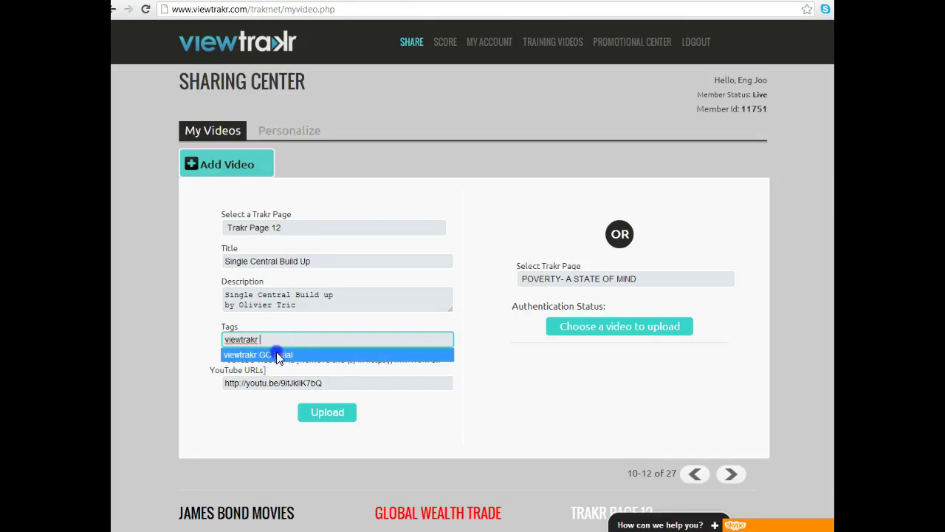
left_click(274, 354)
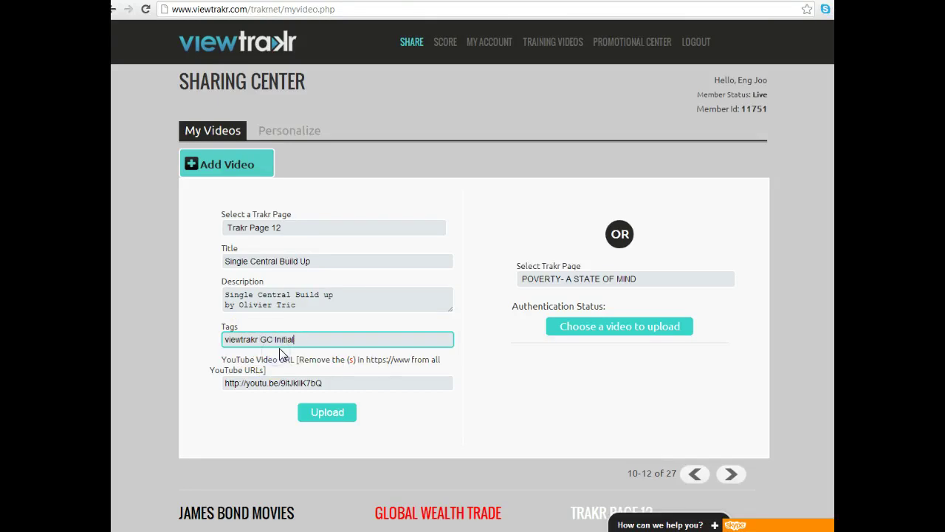
left_click(333, 414)
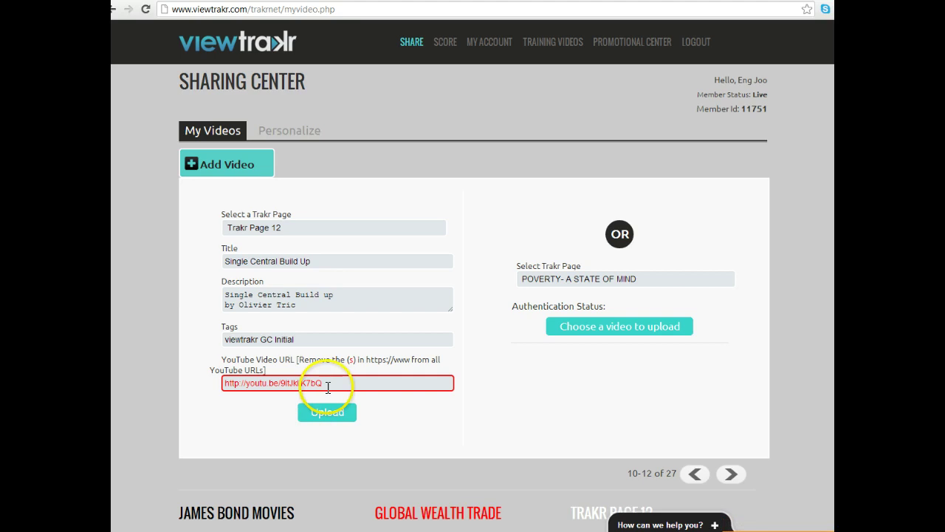
Step: Clear the YouTube Video URL and copy the full watch address of the GC Initial Central Build up video from YouTube
left_click_drag(338, 383, 228, 383)
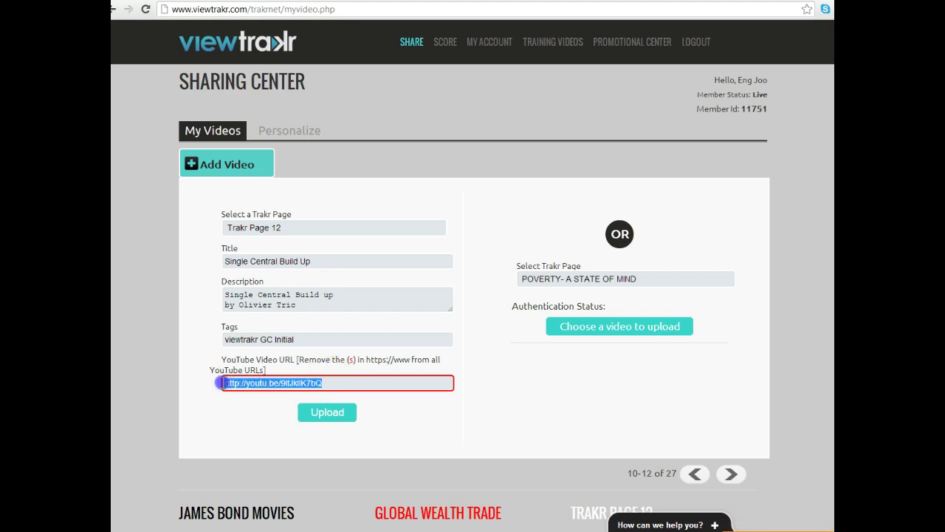
key("Delete")
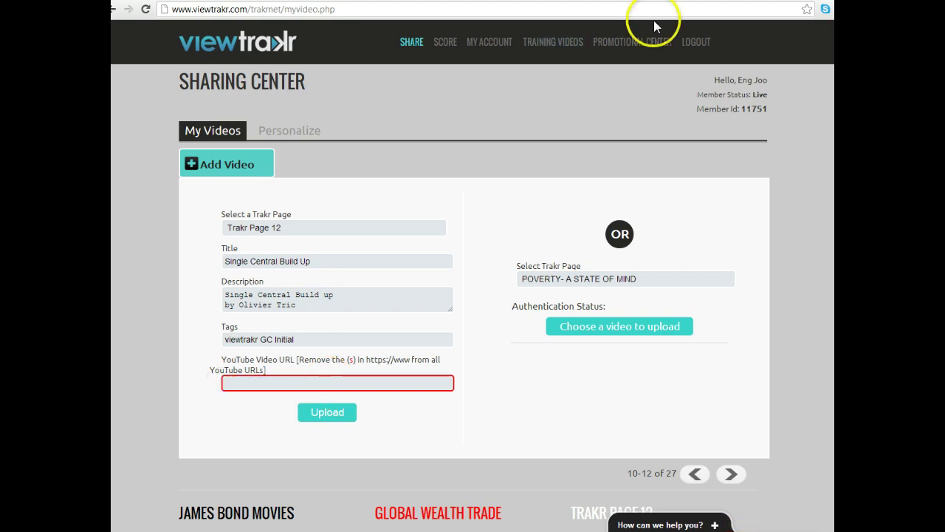
left_click(680, 2)
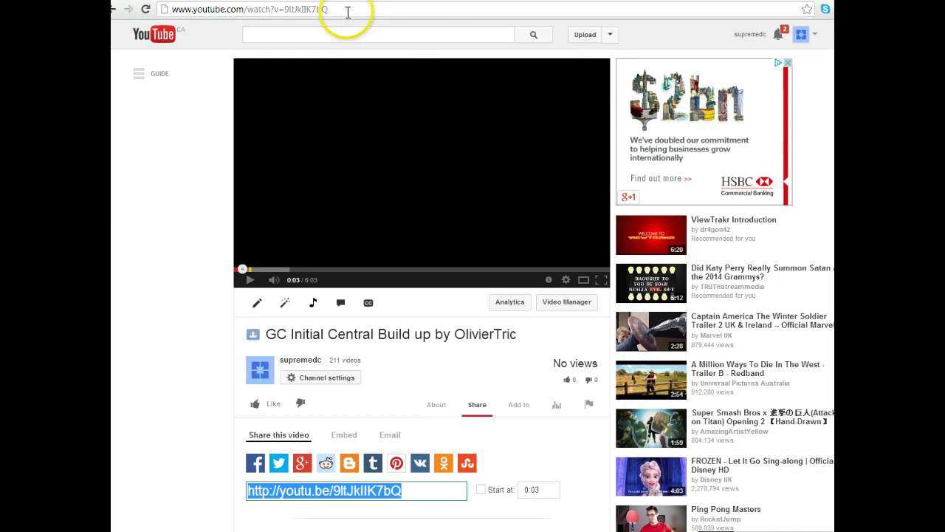
left_click_drag(346, 9, 206, 9)
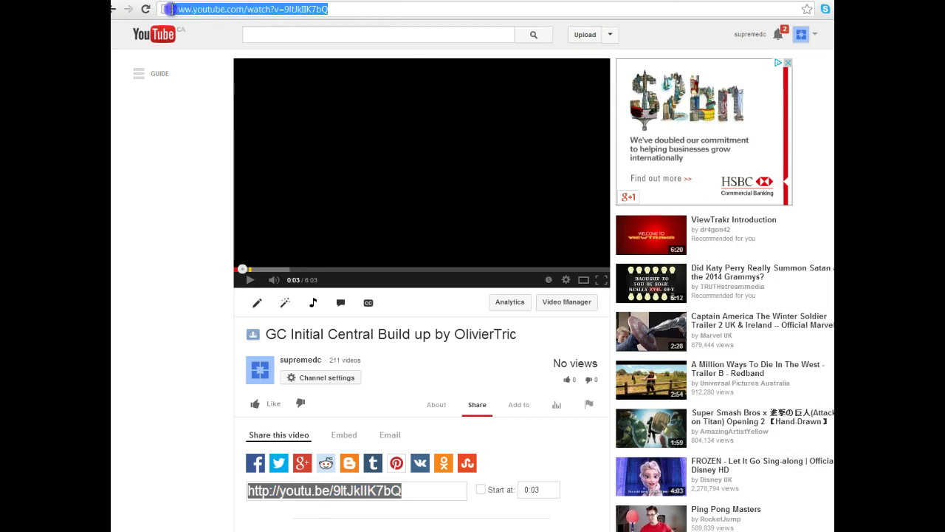
right_click(179, 9)
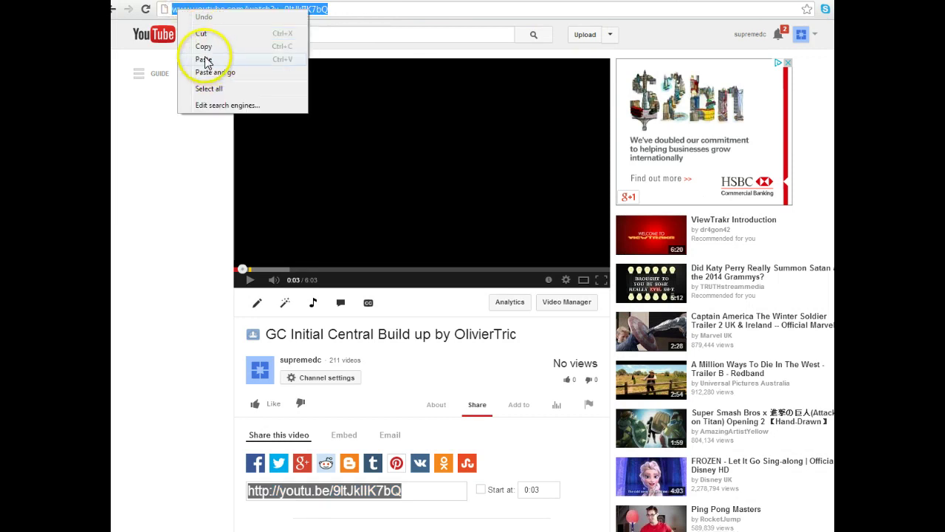
left_click(201, 46)
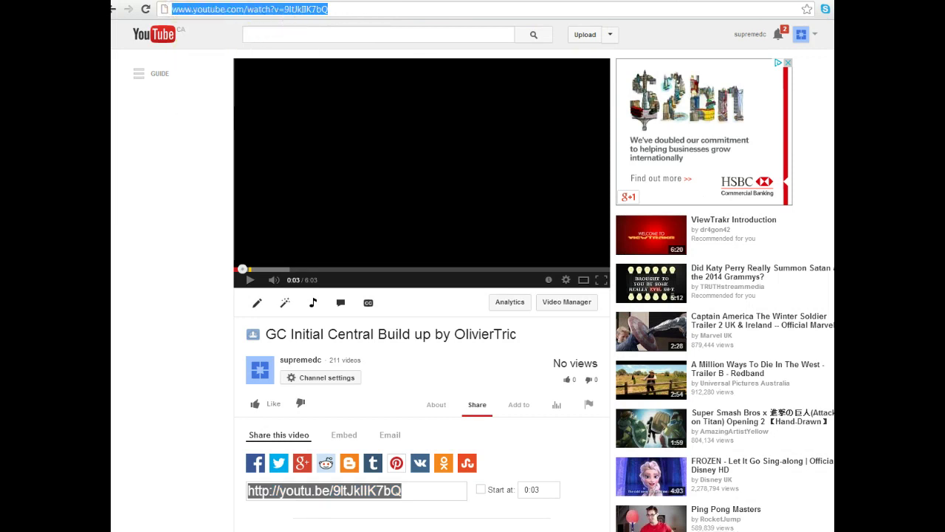
Step: Back in the Sharing Center, paste the full watch address as the YouTube Video URL and upload the video
key("ctrl+Tab")
left_click(253, 384)
right_click(256, 383)
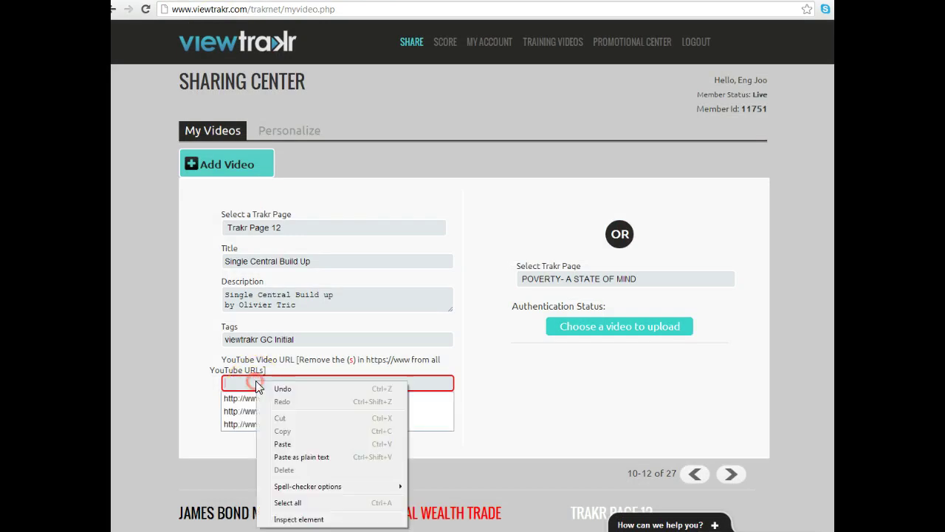
left_click(284, 444)
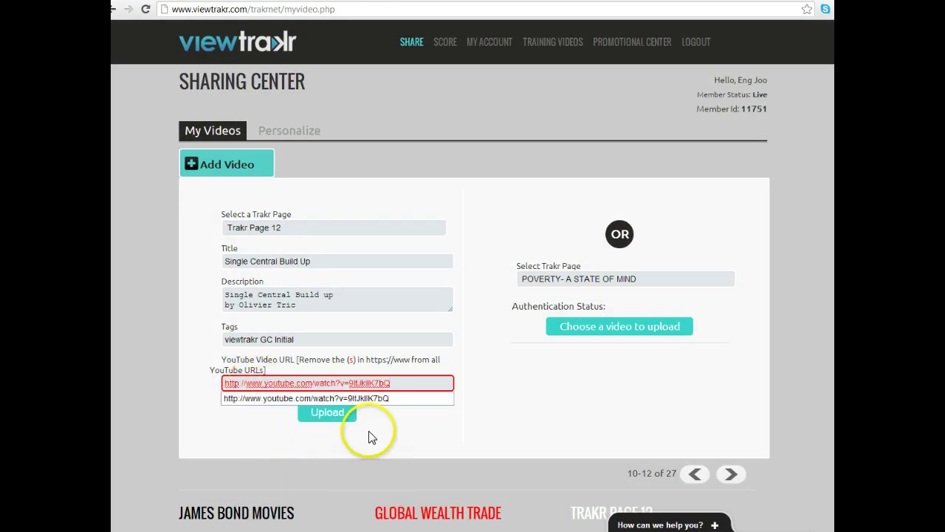
left_click(334, 413)
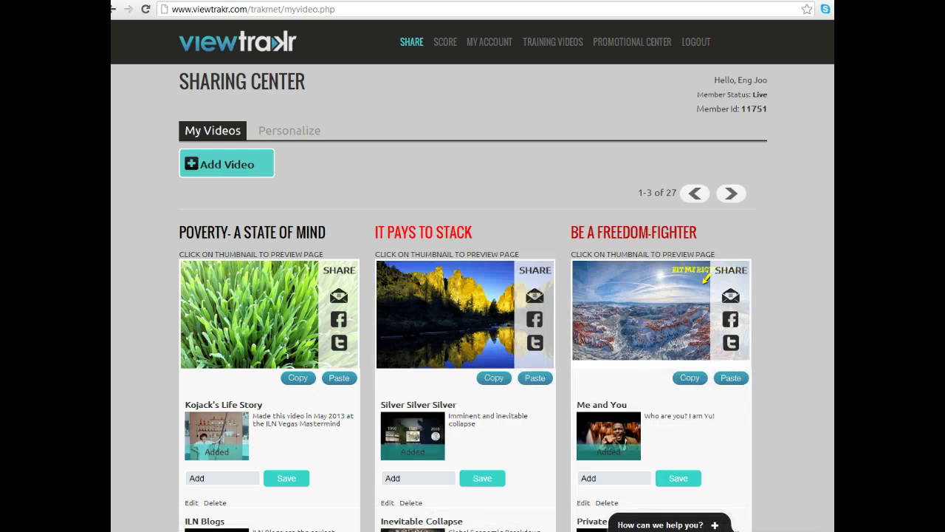
Step: Browse through the Trakr pages to Trakr Page 12 and check its video list for the uploaded entry
scroll(465, 296, "down", 3)
scroll(465, 296, "up", 1)
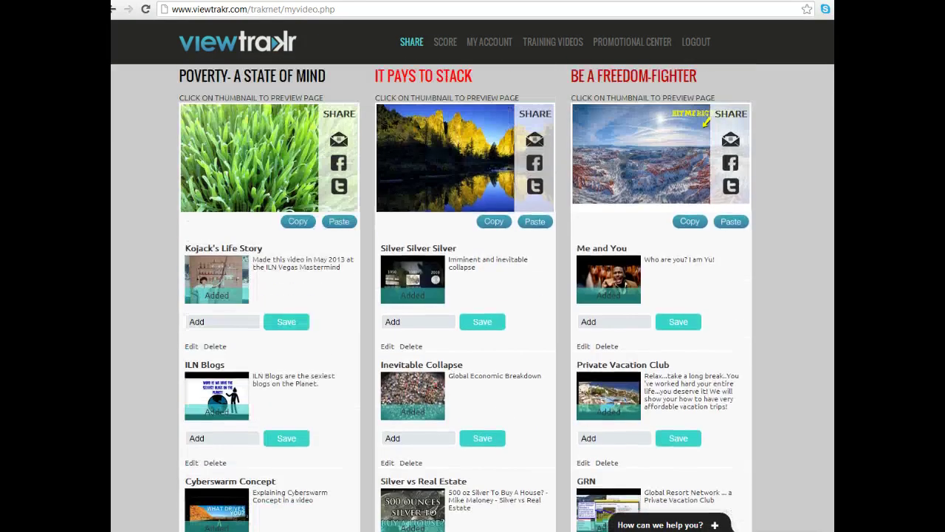
scroll(727, 198, "up", 1)
scroll(683, 161, "up", 3)
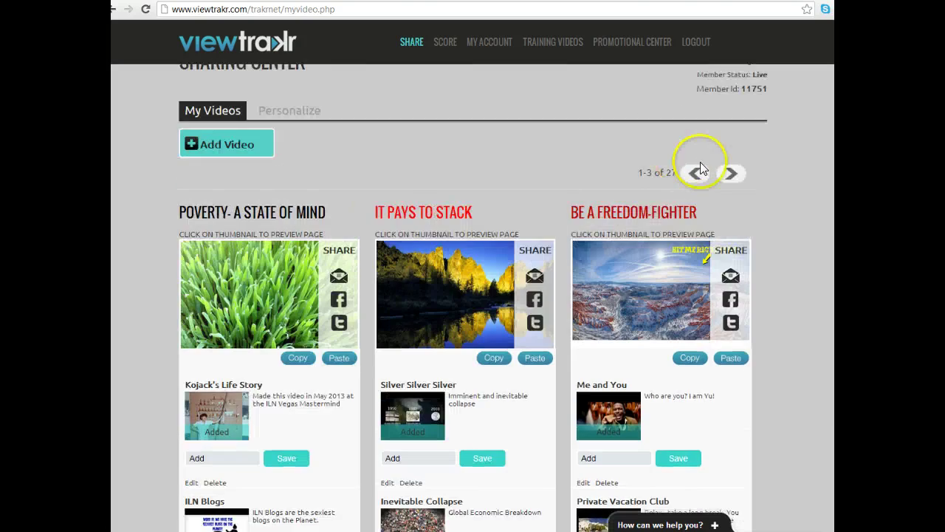
left_click(728, 175)
left_click(728, 194)
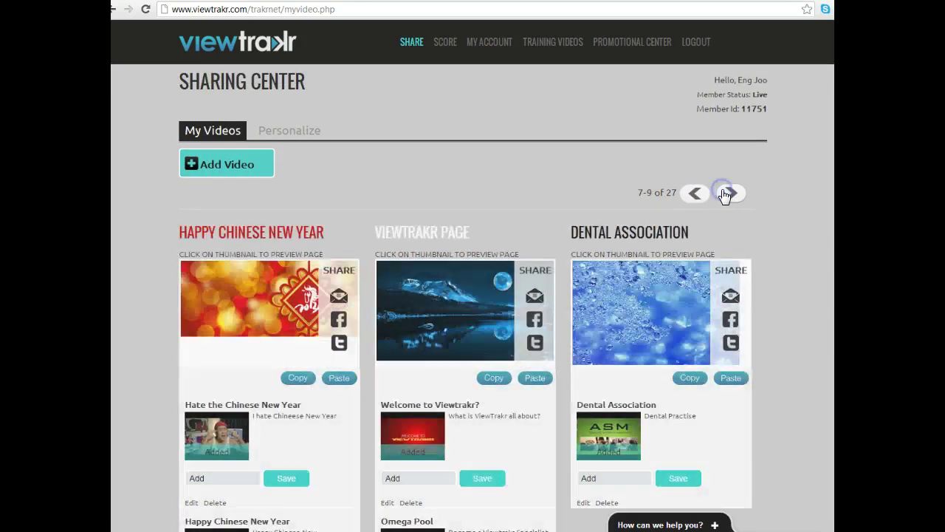
left_click(728, 194)
scroll(723, 194, "down", 3)
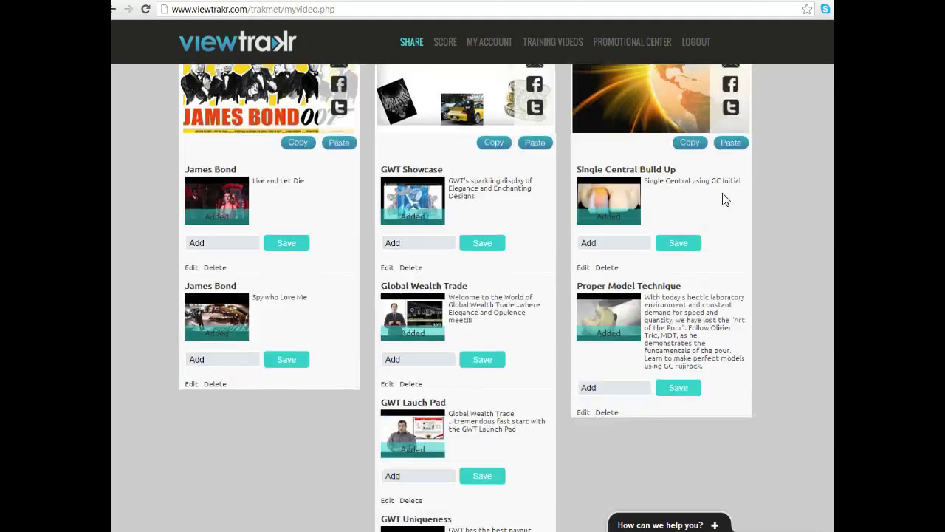
scroll(724, 199, "up", 2)
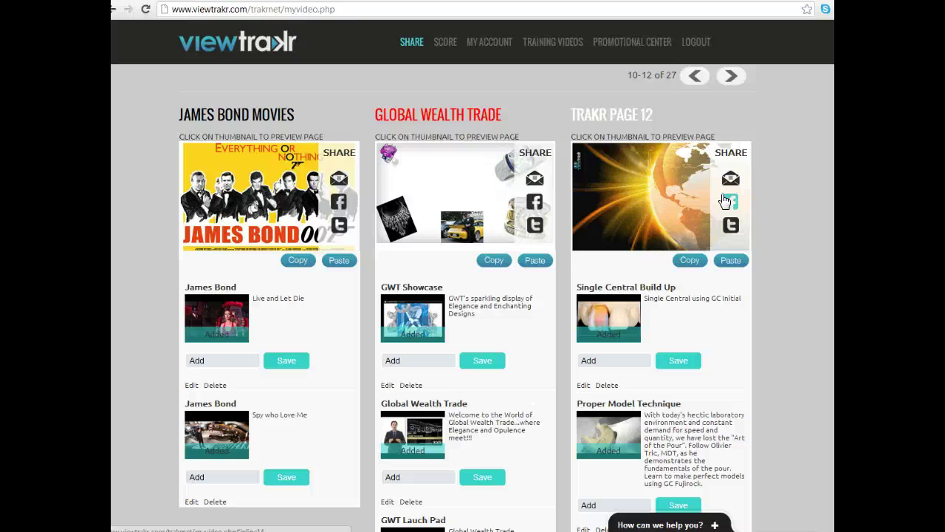
scroll(724, 201, "up", 2)
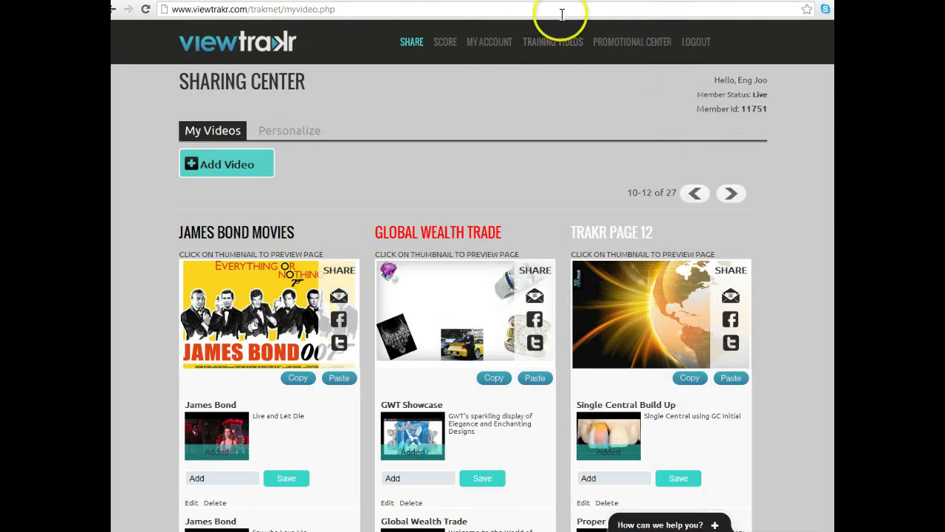
Step: Switch to YouTube, open the channel's uploads, play the "What can ViewTrakr do?" video and pause it
left_click(644, 1)
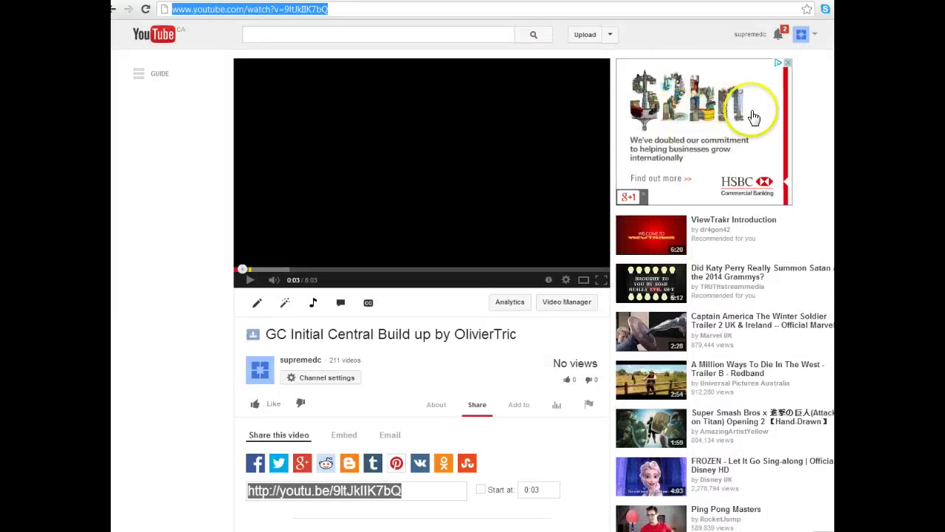
left_click(796, 35)
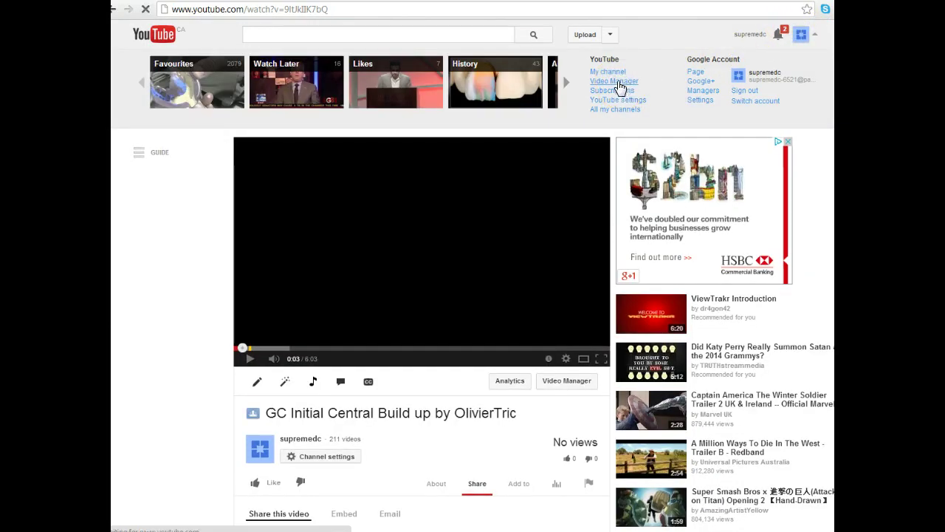
left_click(615, 82)
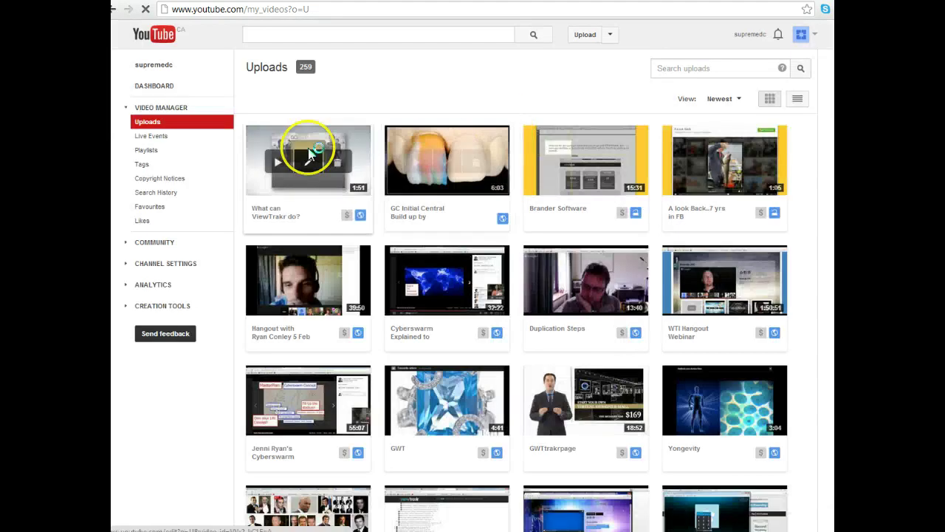
left_click(272, 161)
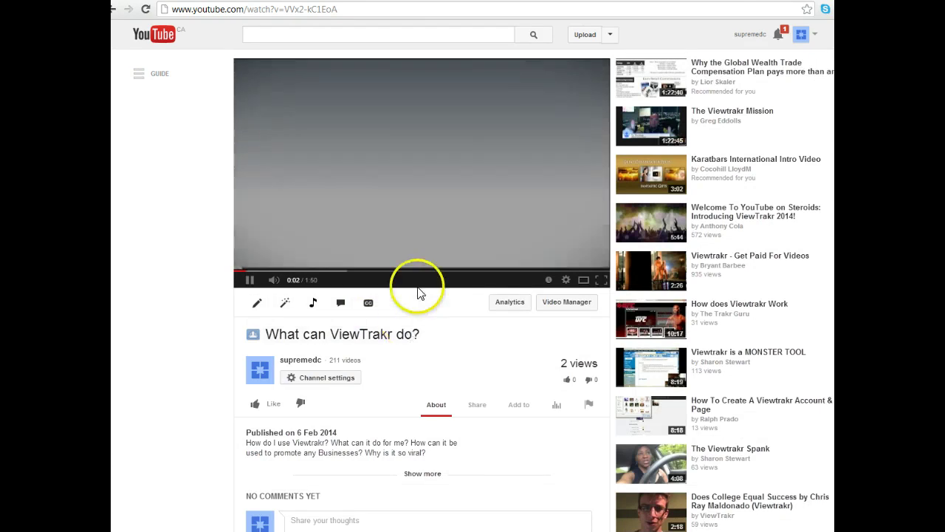
left_click(420, 234)
Step: Show the sharing options of the "What can ViewTrakr do?" video and copy its short youtu.be link
scroll(421, 320, "down", 3)
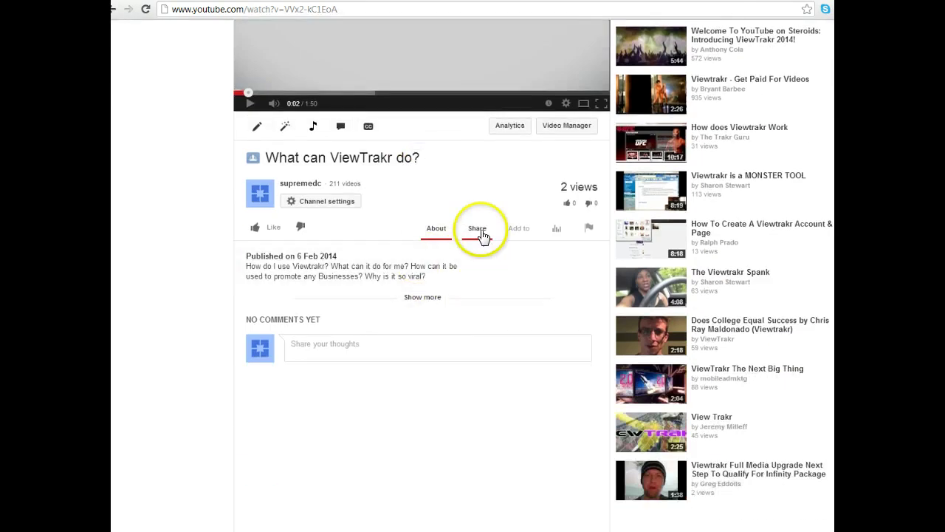
left_click(478, 230)
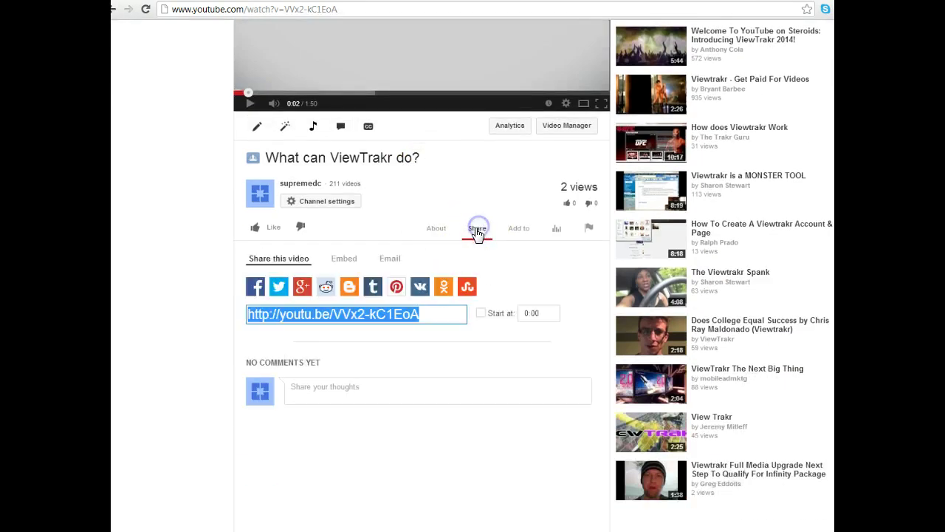
right_click(377, 317)
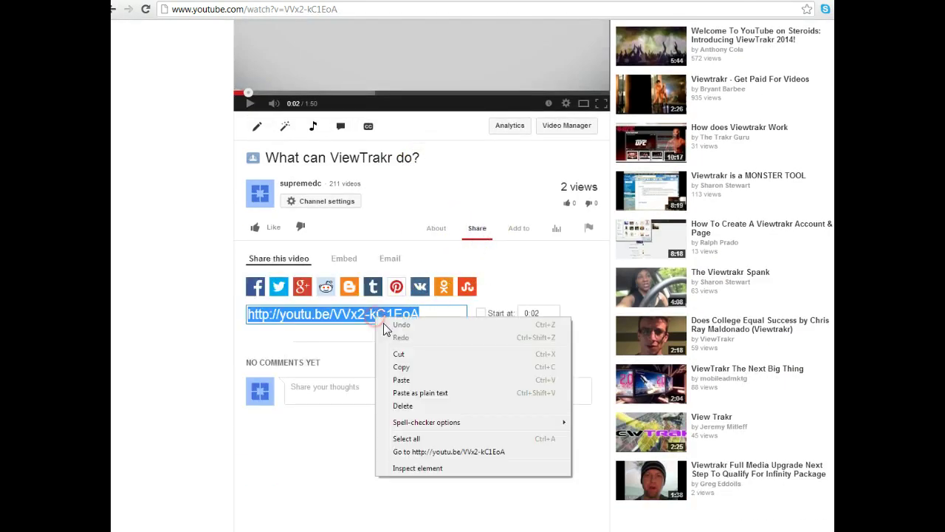
left_click(401, 367)
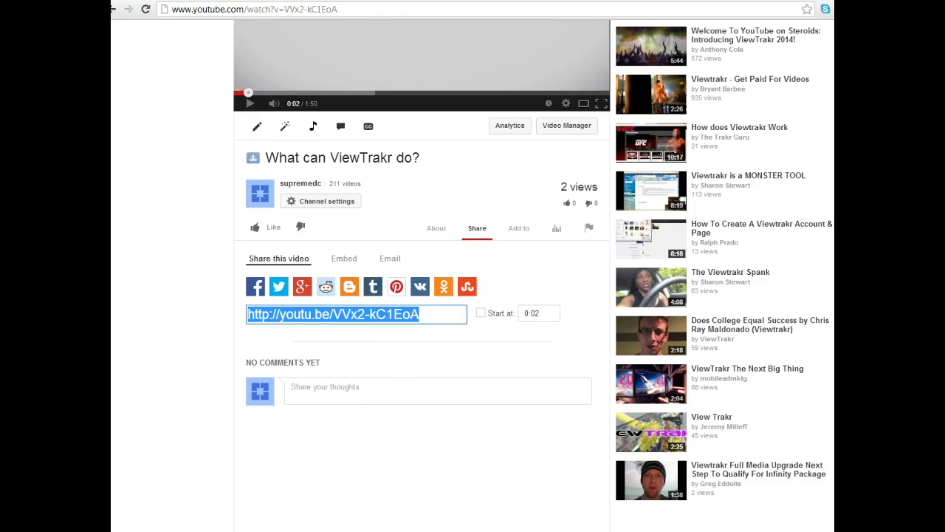
Step: Back in the ViewTrakr Sharing Center, start adding a video and select Trakr Page 12 as its page
key("ctrl+Tab")
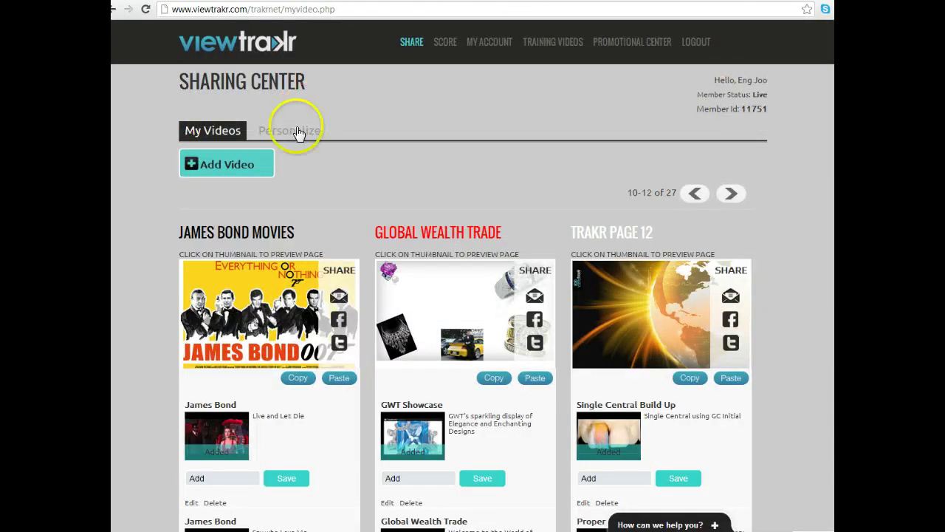
left_click(224, 165)
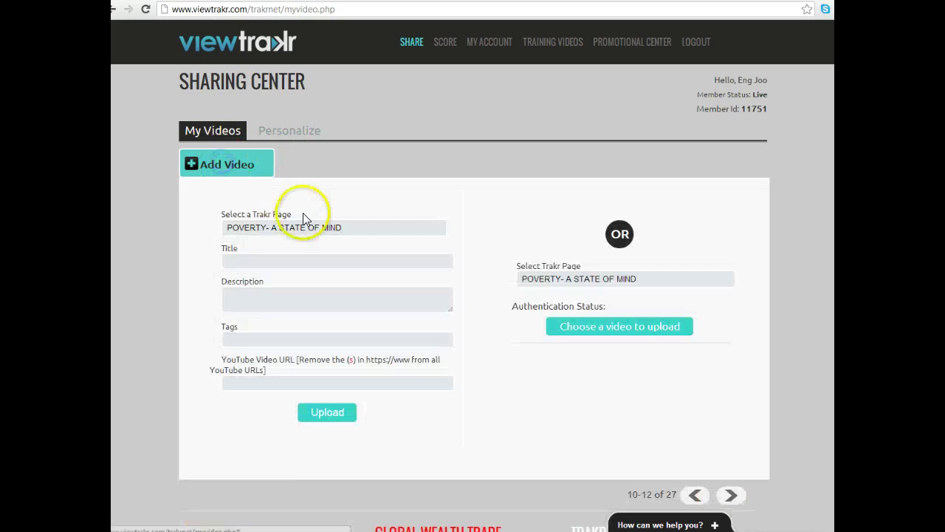
left_click(290, 228)
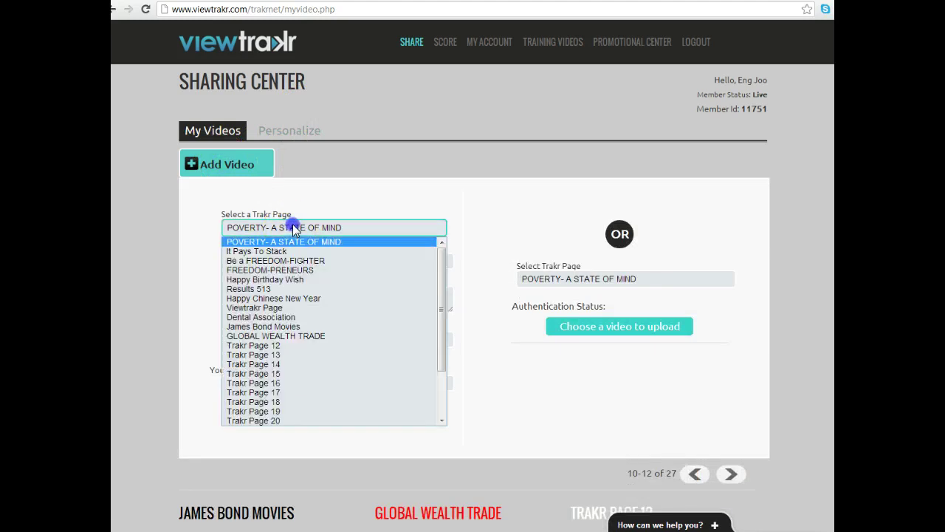
left_click(280, 346)
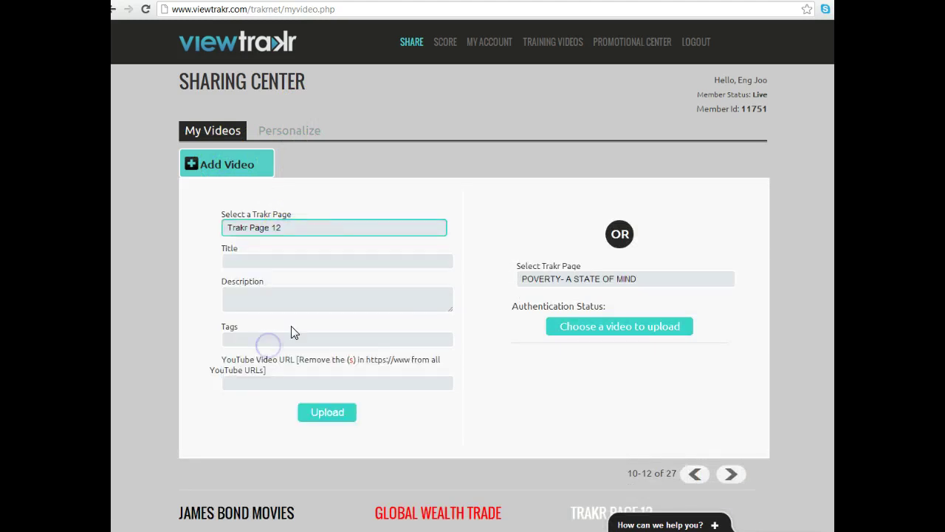
Step: Enter "What is Viewtrakr?" as the title of the new video
left_click(263, 259)
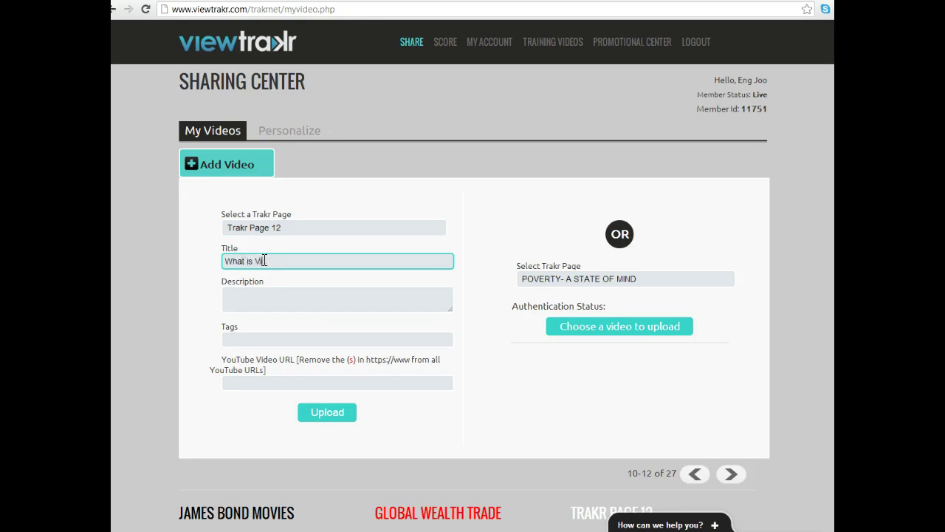
key("BackSpace")
key("BackSpace")
key("BackSpace")
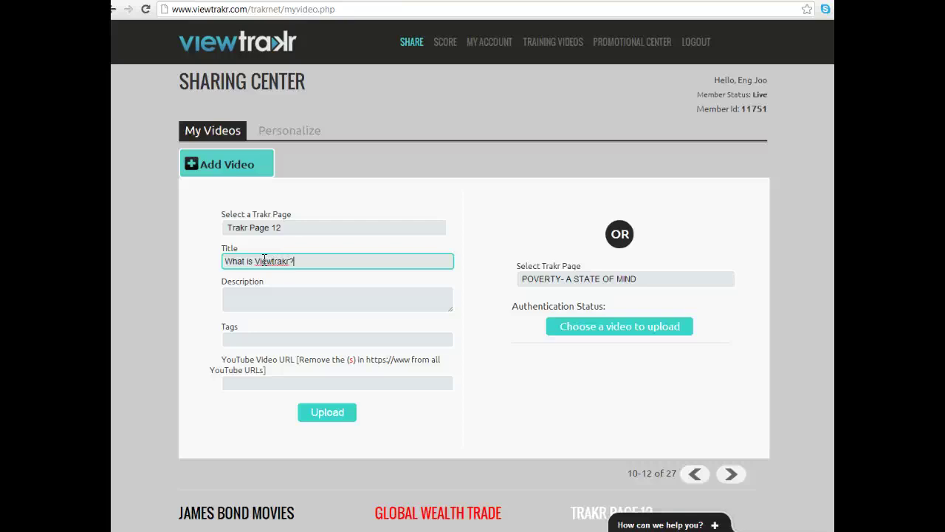
Step: Copy the description text of the "What can ViewTrakr do?" video from its YouTube page
left_click(258, 297)
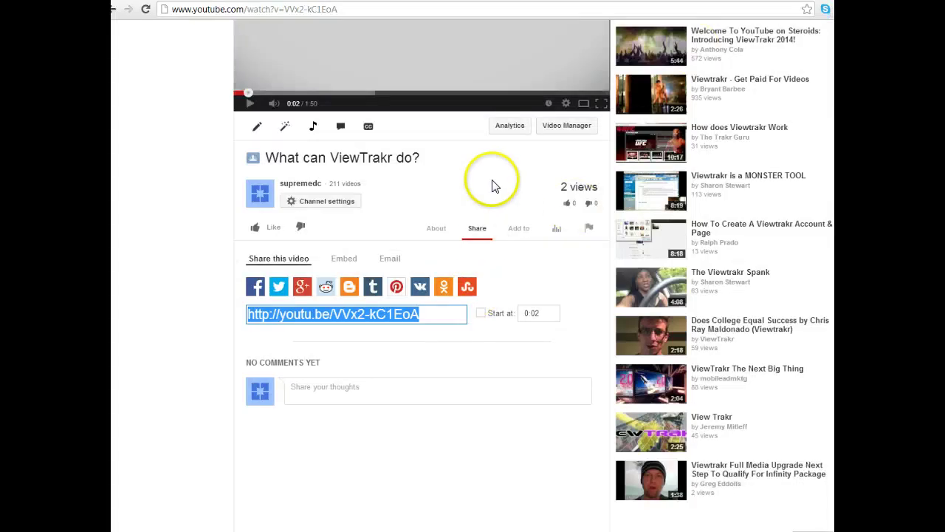
scroll(490, 185, "up", 3)
scroll(489, 190, "down", 2)
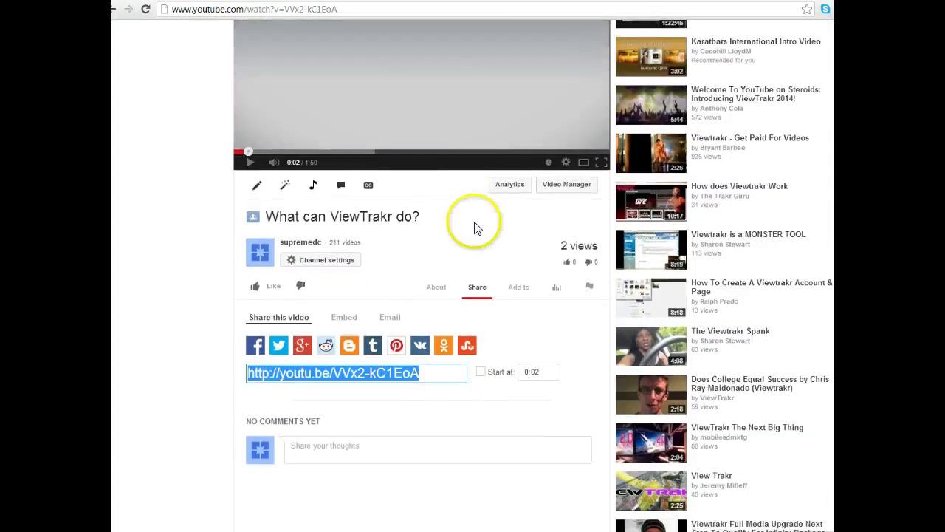
left_click(436, 287)
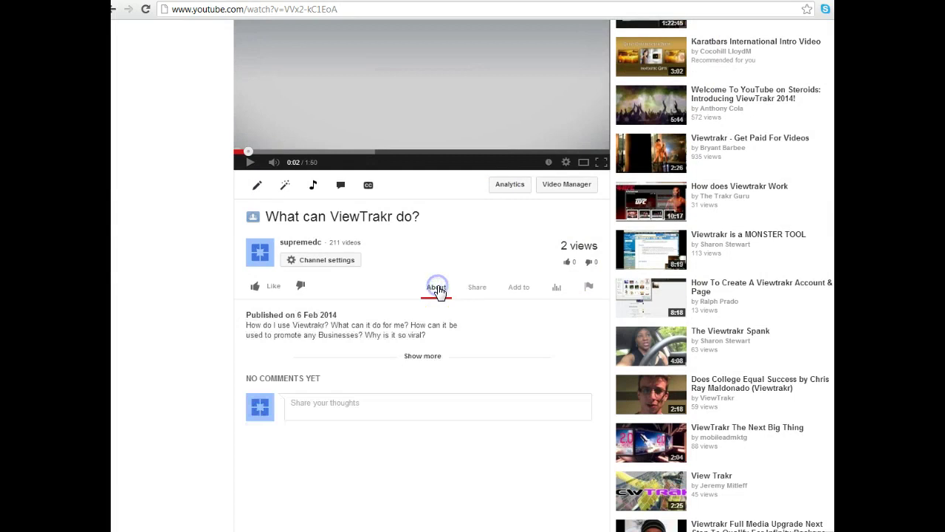
left_click_drag(428, 337, 241, 326)
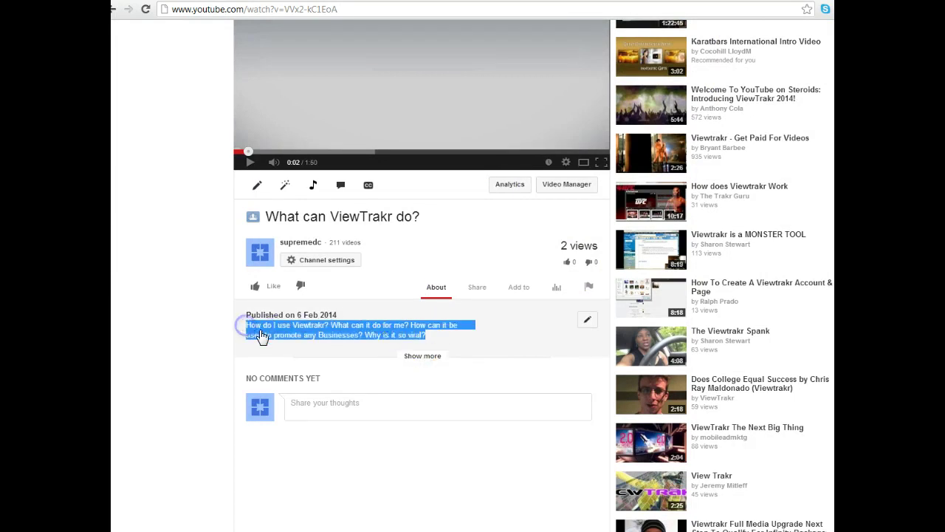
right_click(266, 332)
left_click(288, 336)
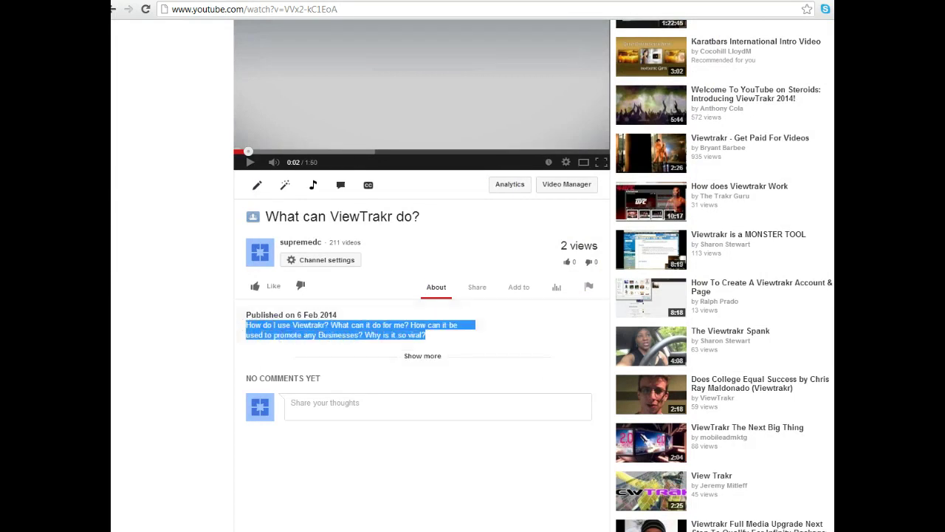
Step: In the Sharing Center, paste the copied text as the video description and set the tags to "Viewtrakr"
left_click(289, 297)
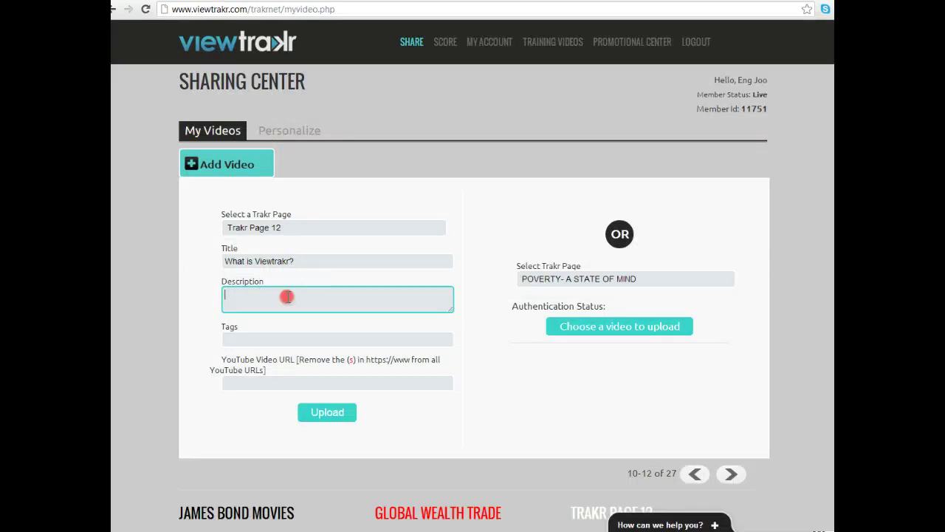
right_click(289, 297)
left_click(315, 360)
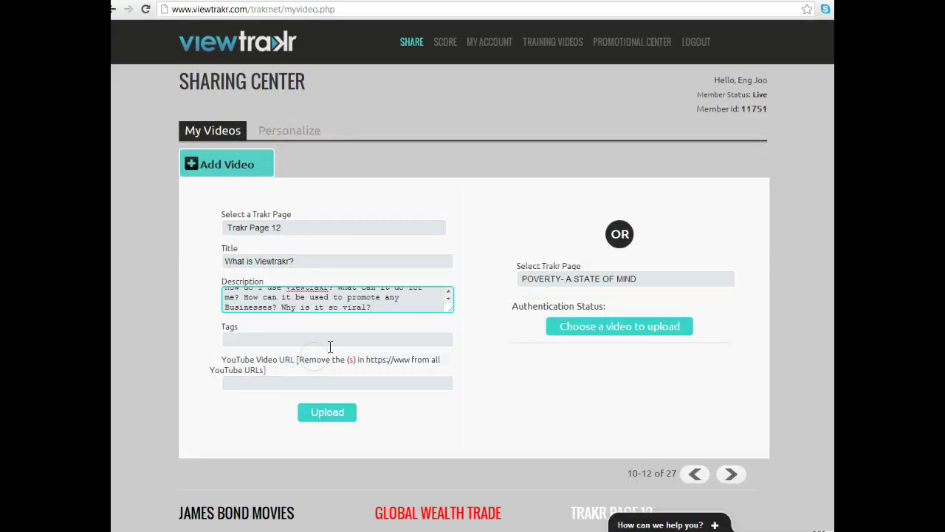
left_click(284, 337)
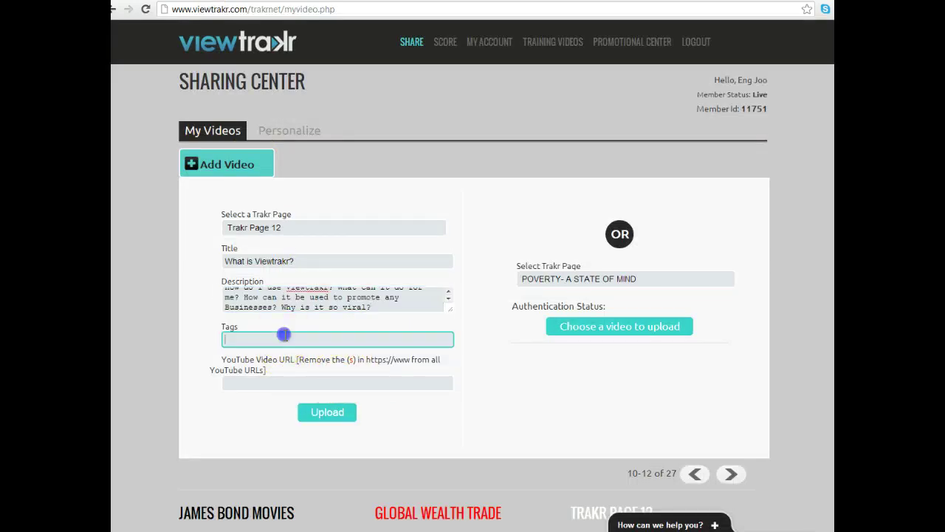
type("Viewtrakr")
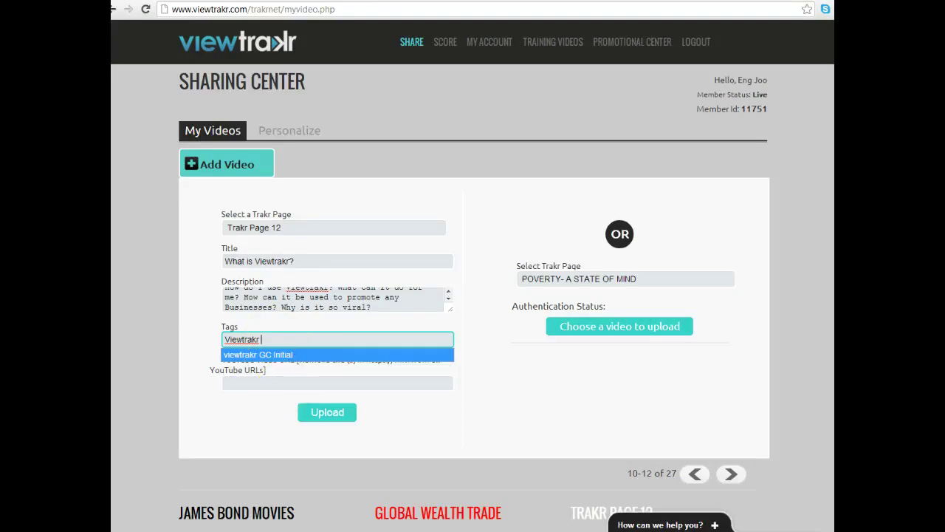
Step: Return to YouTube and copy the short youtu.be share link of the "What can ViewTrakr do?" video
left_click(761, 3)
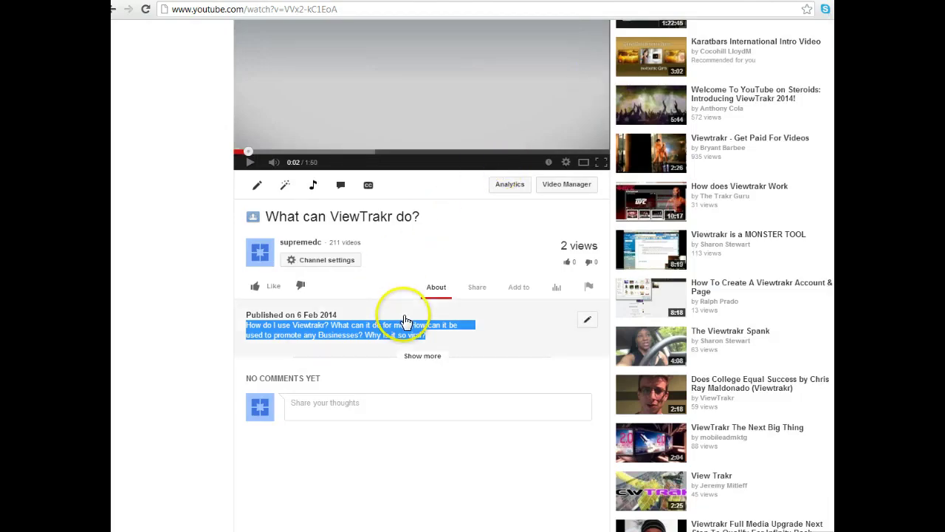
scroll(435, 273, "up", 2)
scroll(457, 310, "down", 1)
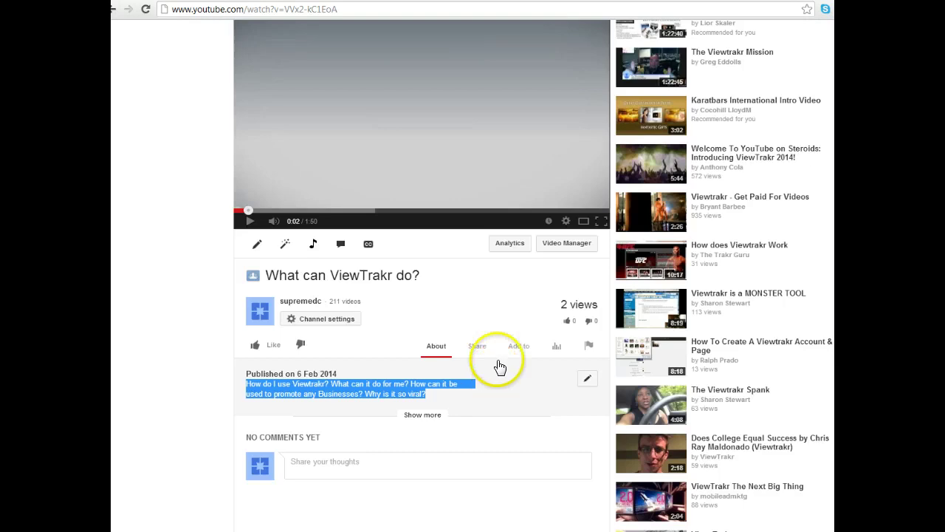
left_click(477, 347)
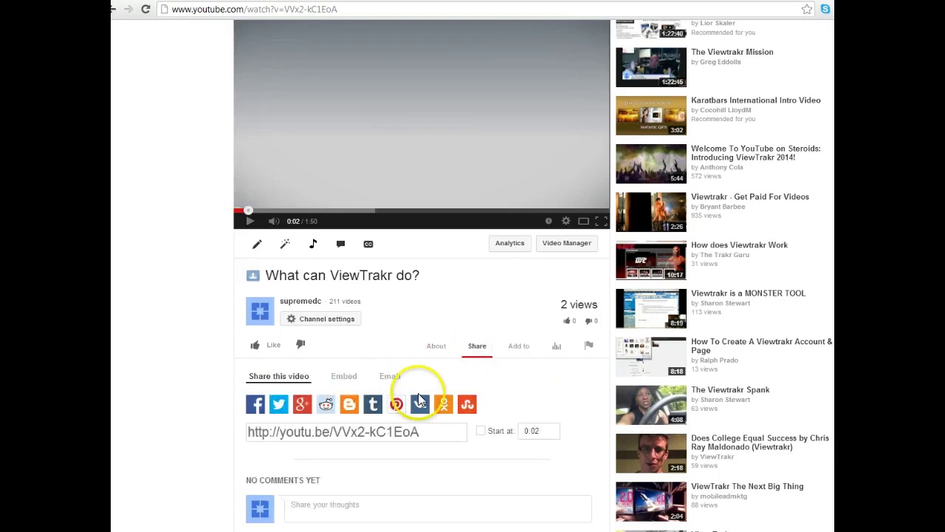
left_click(386, 434)
right_click(386, 434)
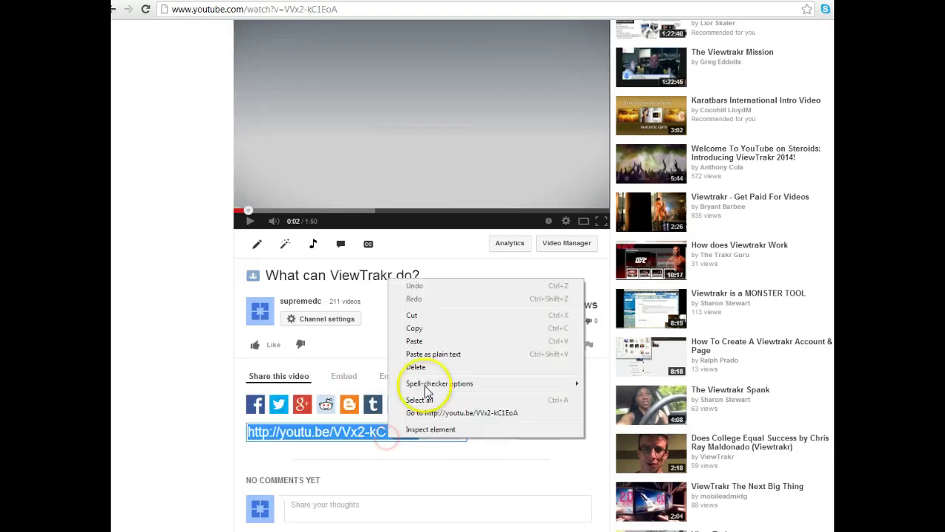
left_click(414, 328)
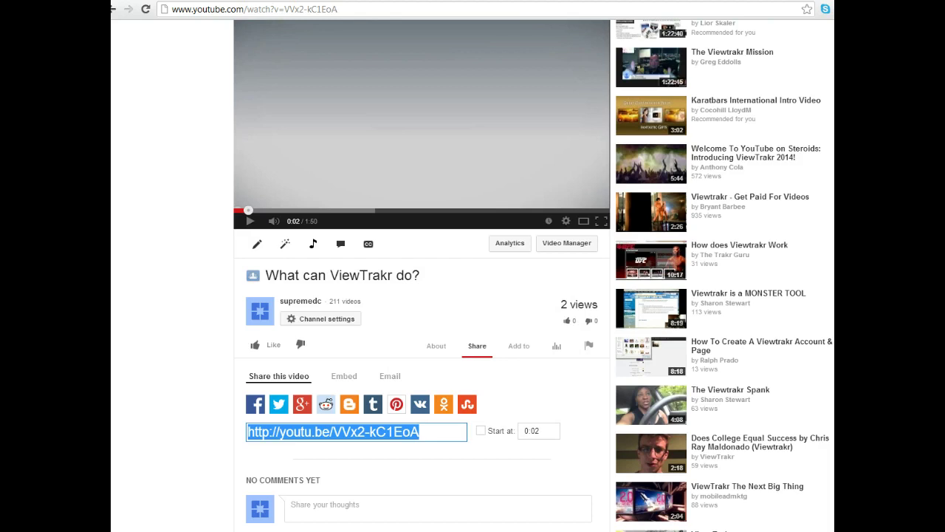
Step: In the Sharing Center, paste the short youtu.be link as the YouTube Video URL and try to upload the video
key("ctrl+Tab")
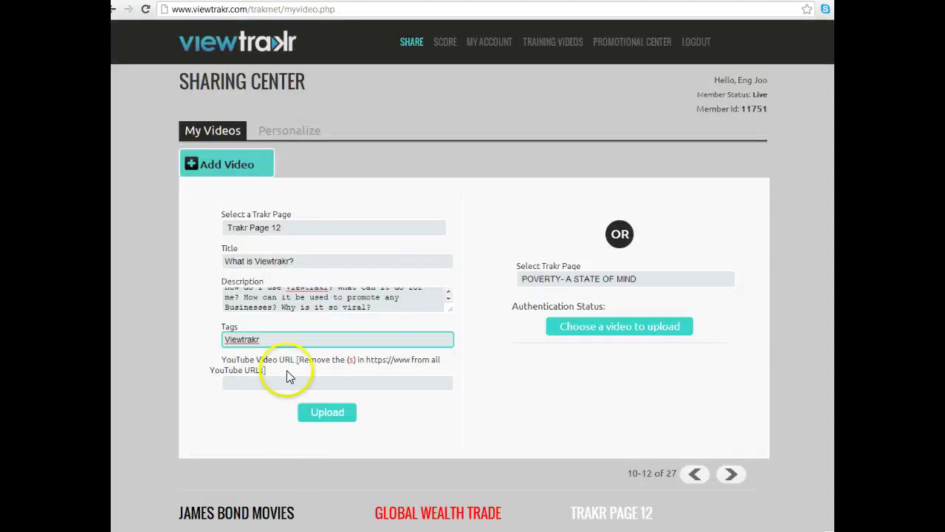
left_click(286, 380)
right_click(286, 381)
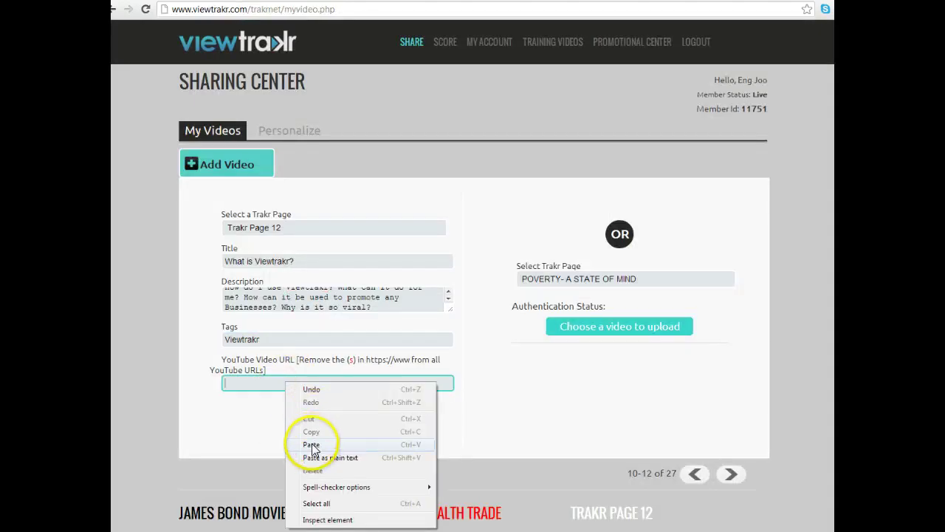
left_click(313, 445)
left_click(329, 413)
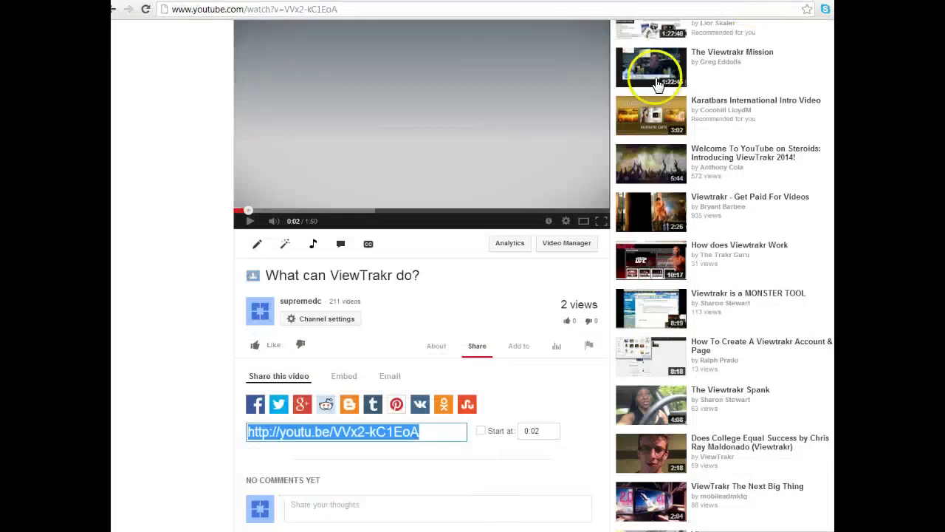
Step: Copy the full watch address of the "What can ViewTrakr do?" video from YouTube and return to the Sharing Center
scroll(516, 127, "up", 1)
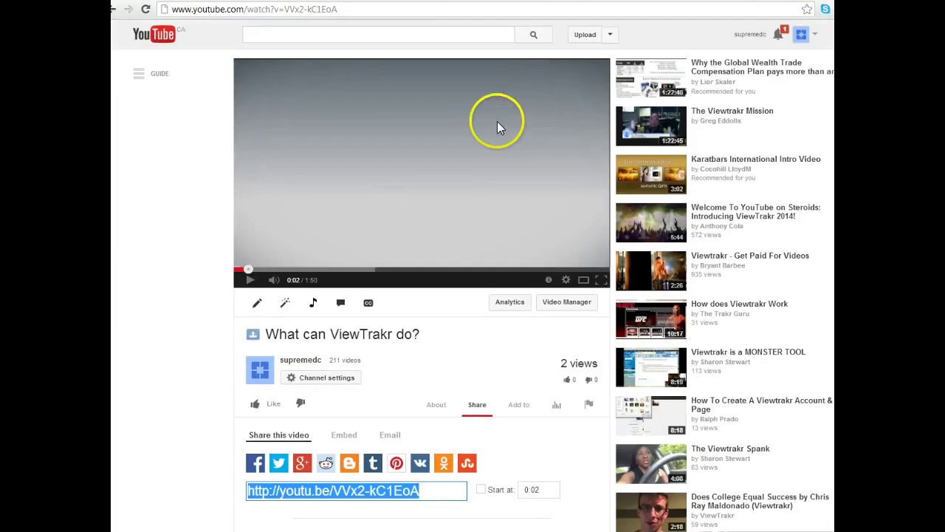
left_click(349, 8)
right_click(300, 9)
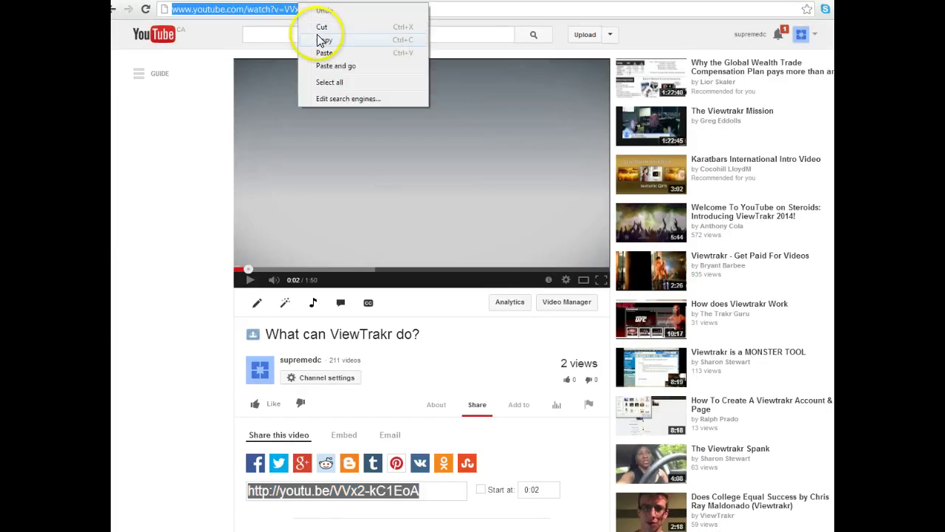
left_click(310, 39)
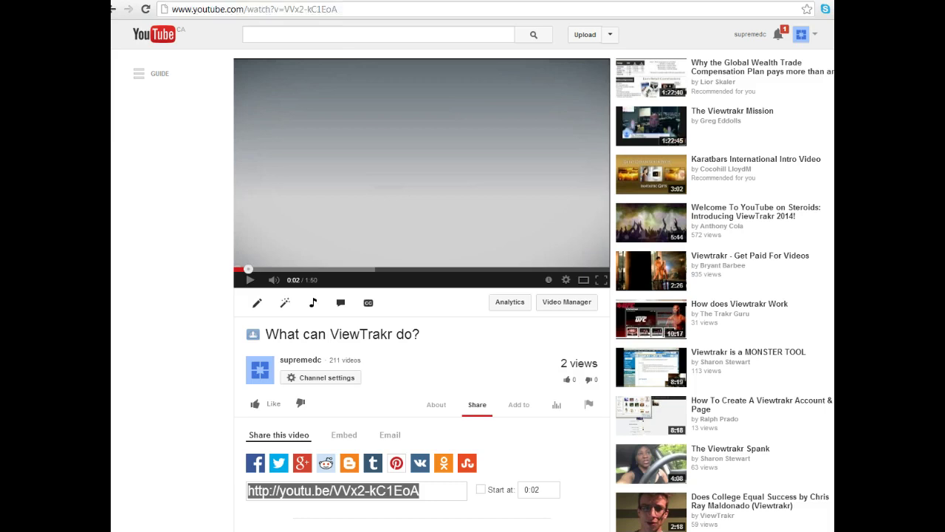
mouse_move(302, 401)
left_click(313, 452)
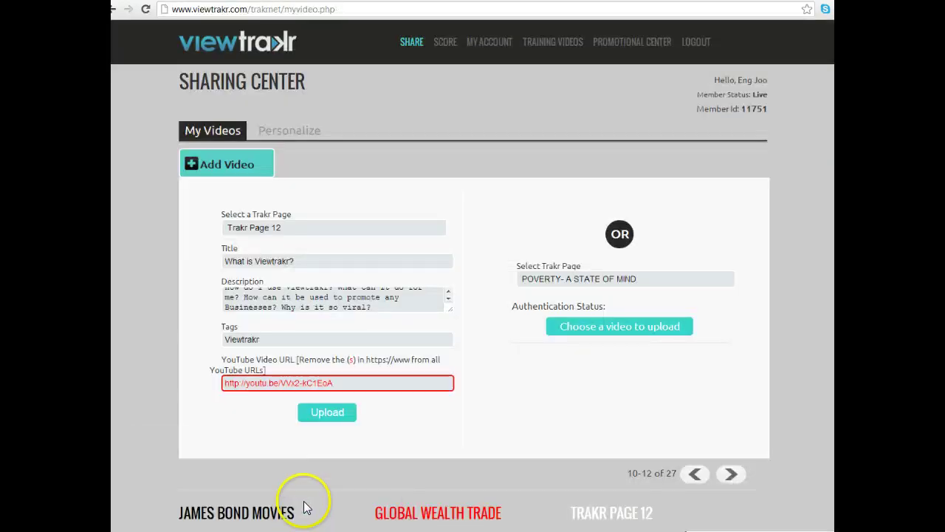
left_click_drag(338, 383, 199, 381)
right_click(286, 383)
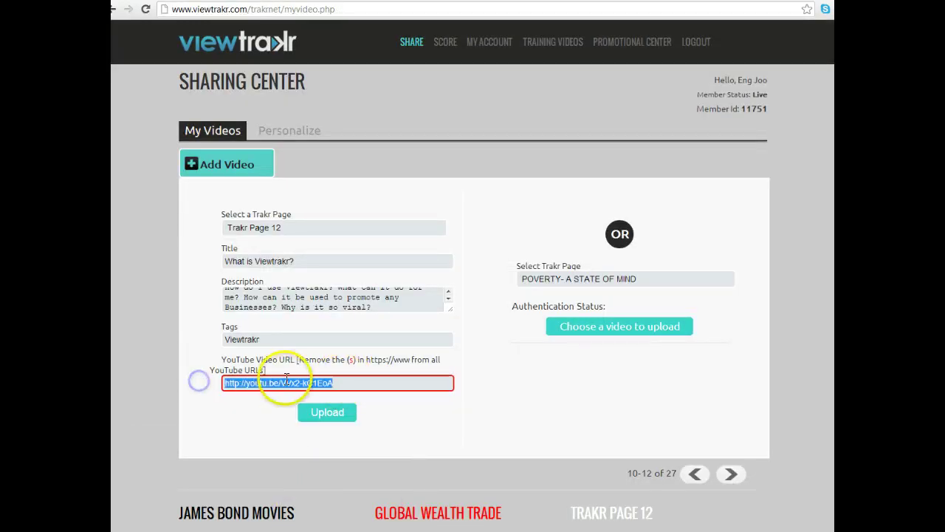
left_click(312, 443)
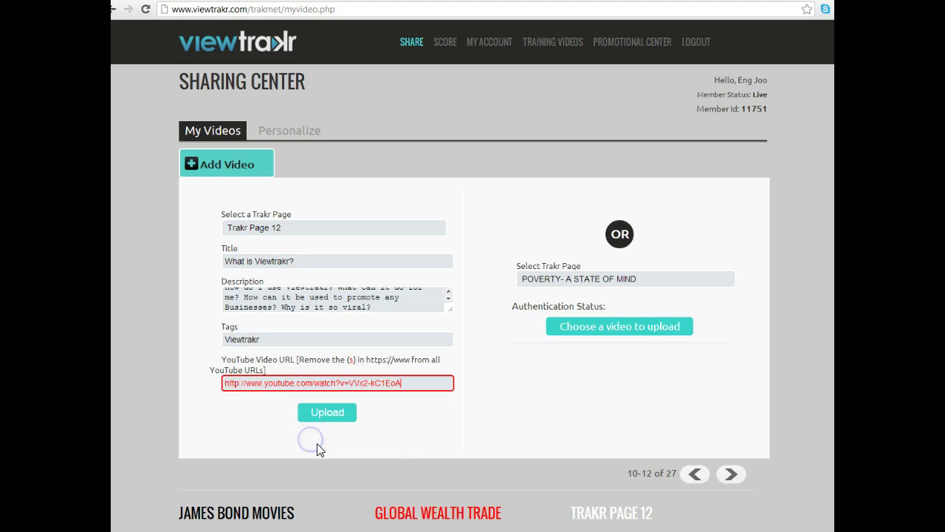
left_click(332, 413)
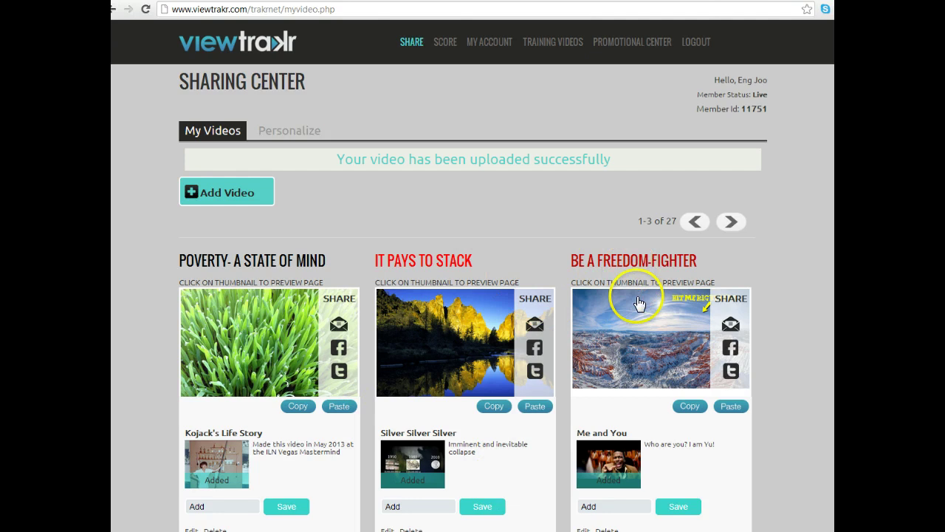
Step: Page forward through the Trakr pages to Trakr Page 12 and look over the videos listed under it
scroll(643, 275, "down", 5)
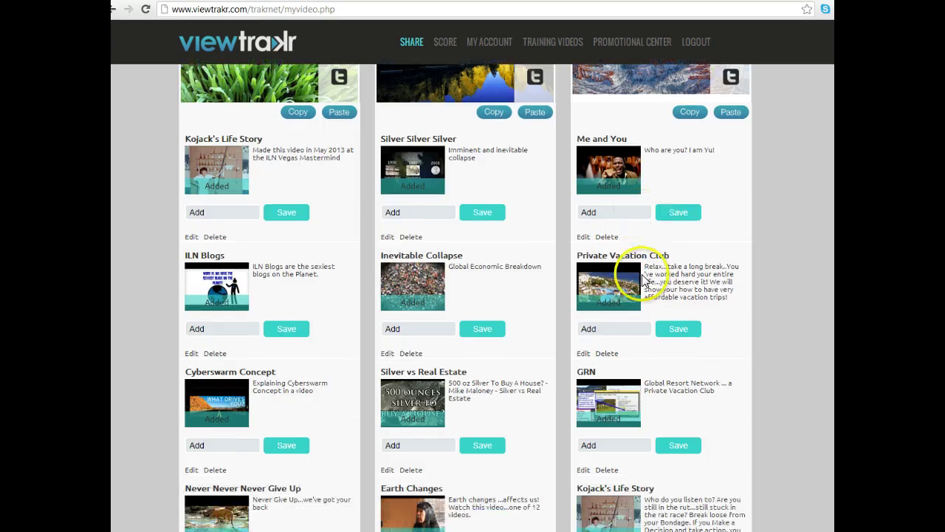
scroll(650, 266, "up", 4)
scroll(662, 252, "up", 2)
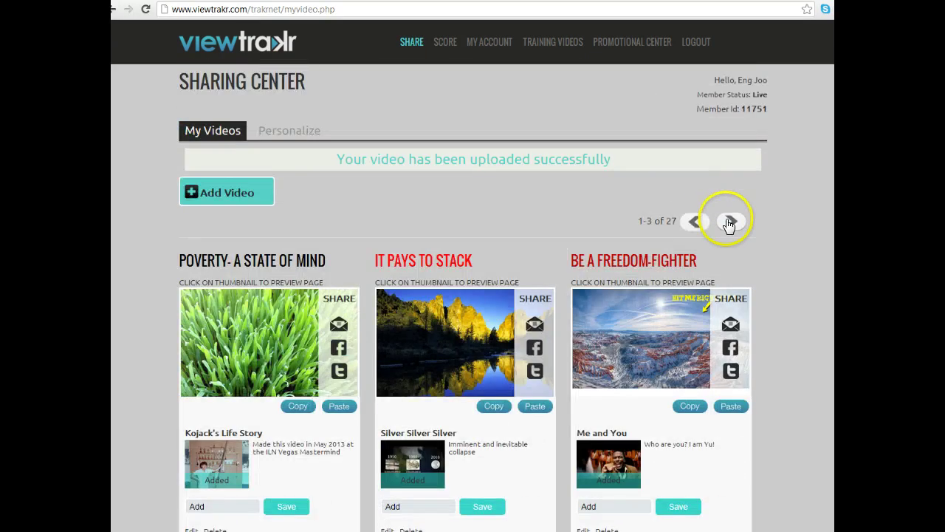
left_click(729, 220)
left_click(728, 221)
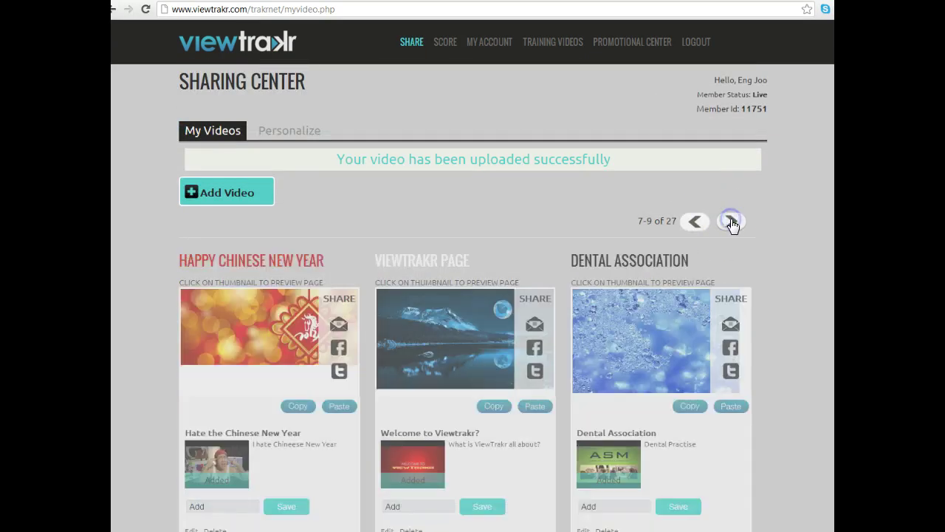
left_click(731, 221)
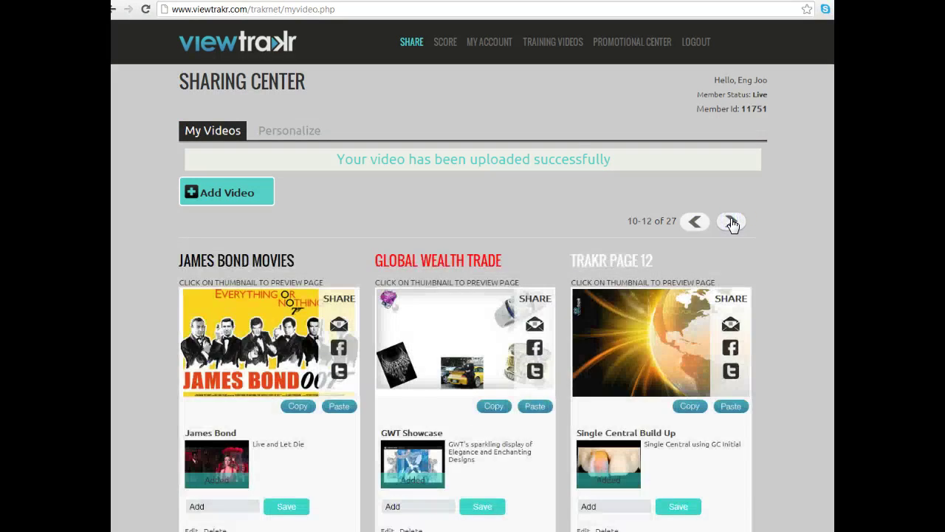
scroll(787, 274, "down", 3)
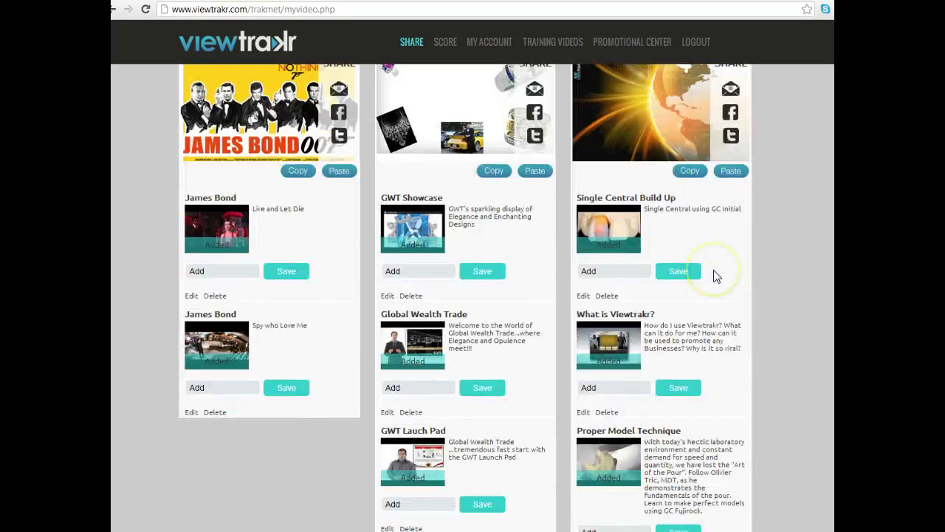
scroll(717, 276, "down", 1)
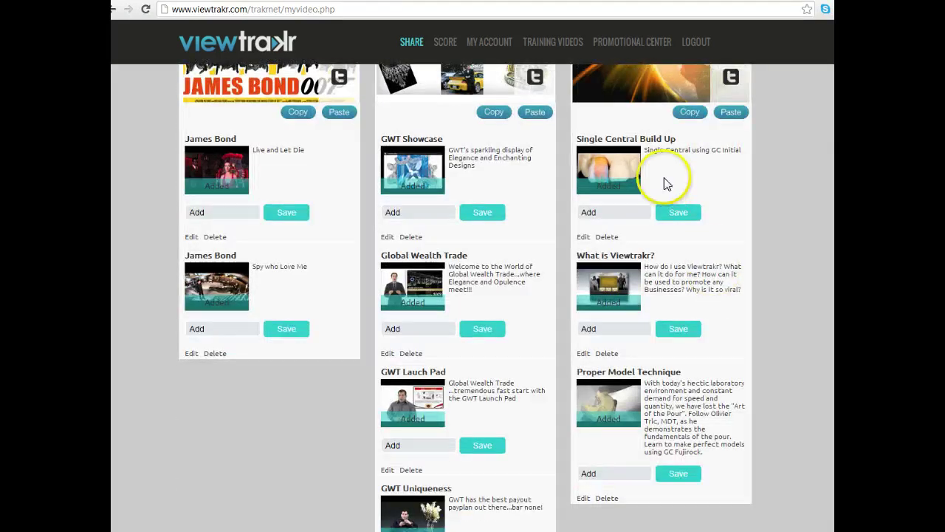
Step: Reorder the Trakr Page 12 videos as Single Central Build Up, Proper Model Technique, What is Viewtrakr?
left_click_drag(618, 390, 627, 230)
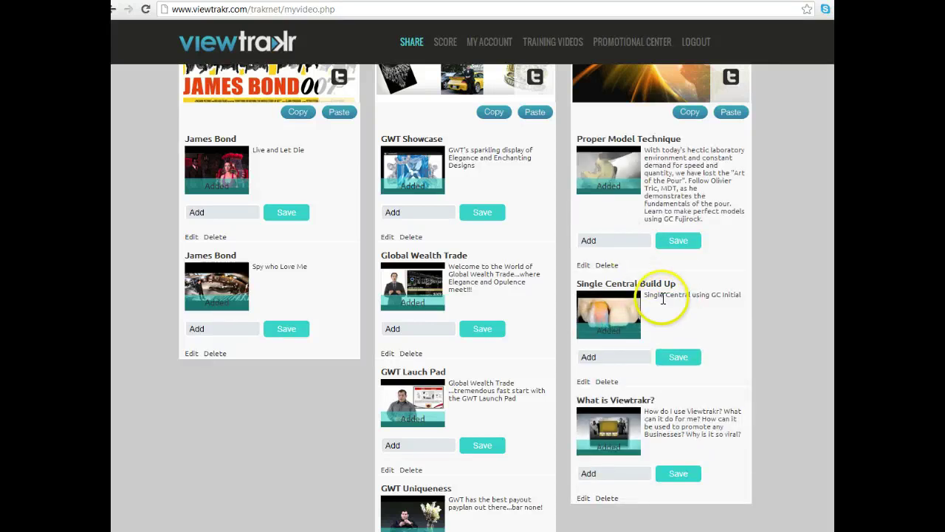
left_click_drag(629, 385, 612, 177)
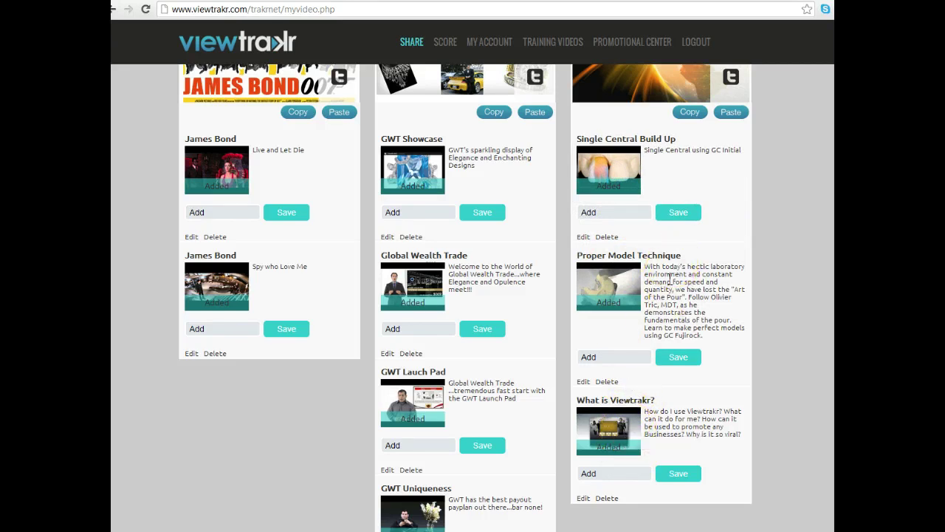
scroll(668, 277, "up", 5)
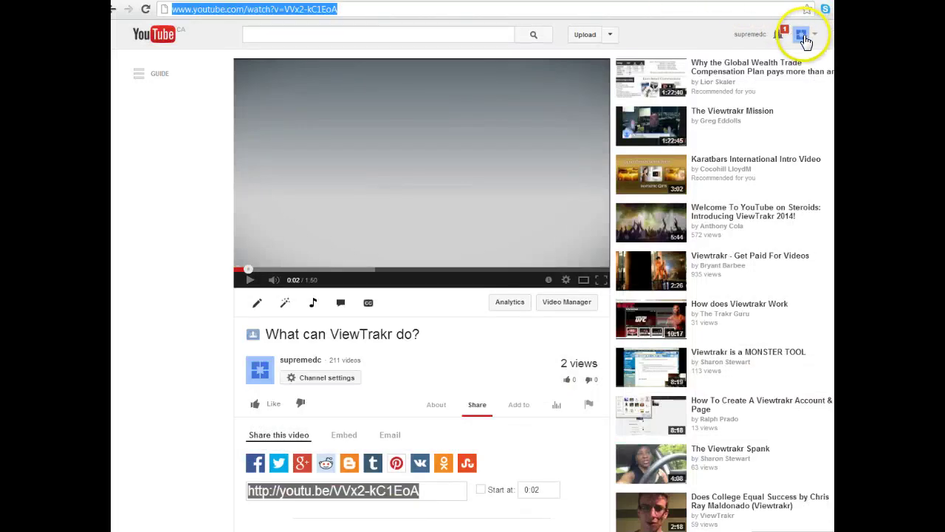
Step: On YouTube, open the channel's Video Manager and browse several pages of uploads for another ViewTrakr video
left_click(803, 37)
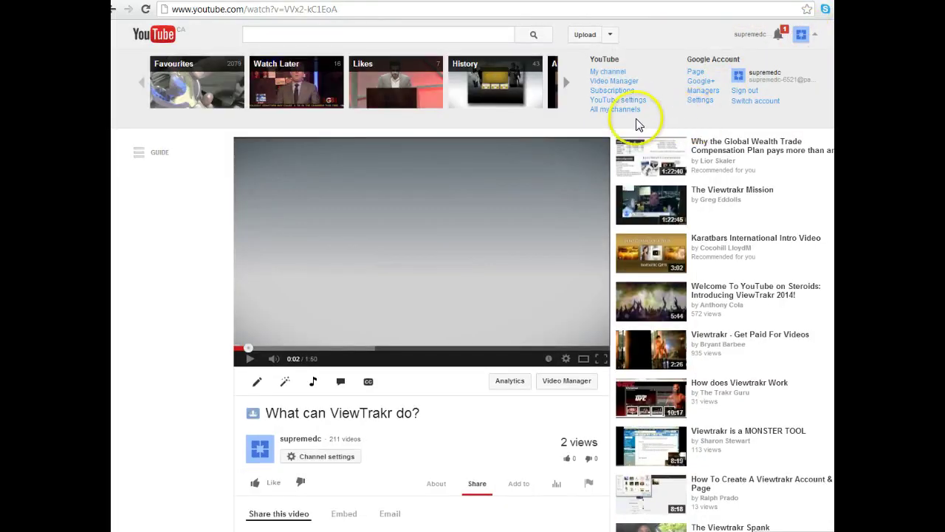
left_click(611, 81)
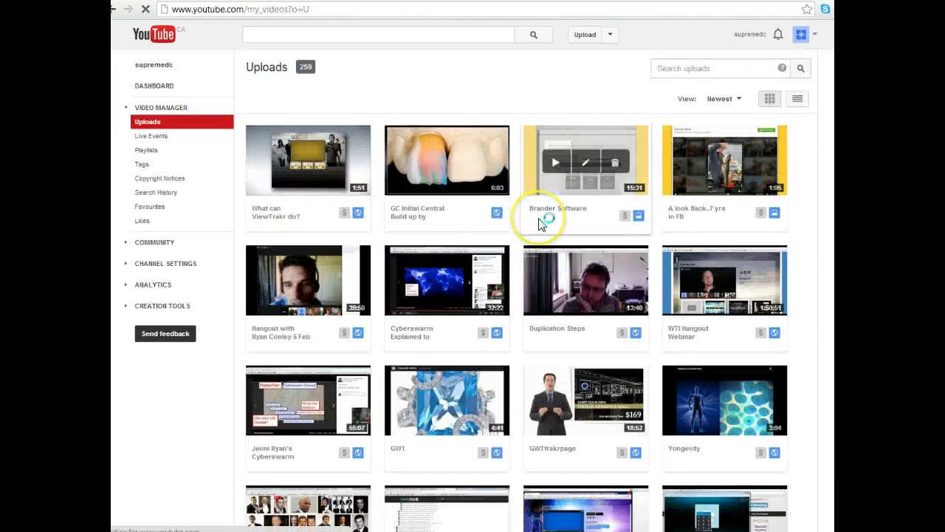
scroll(538, 220, "down", 5)
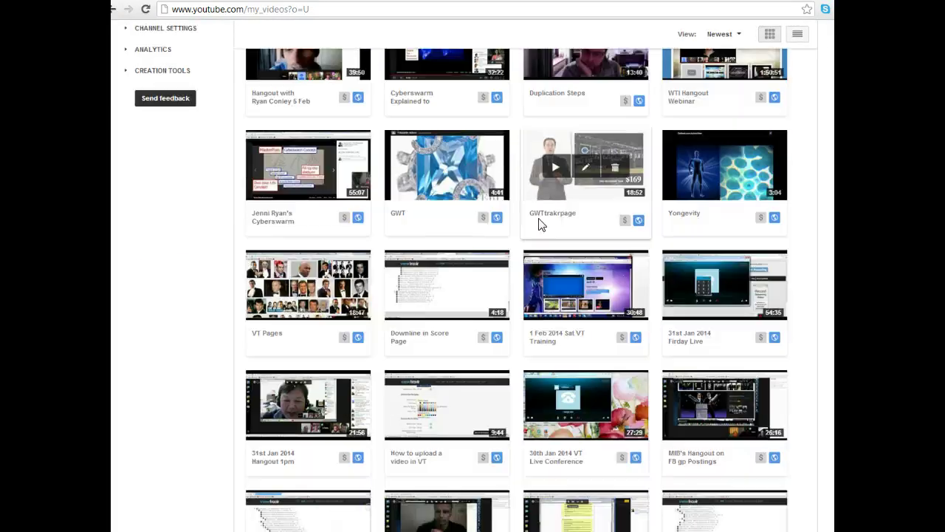
scroll(539, 223, "down", 5)
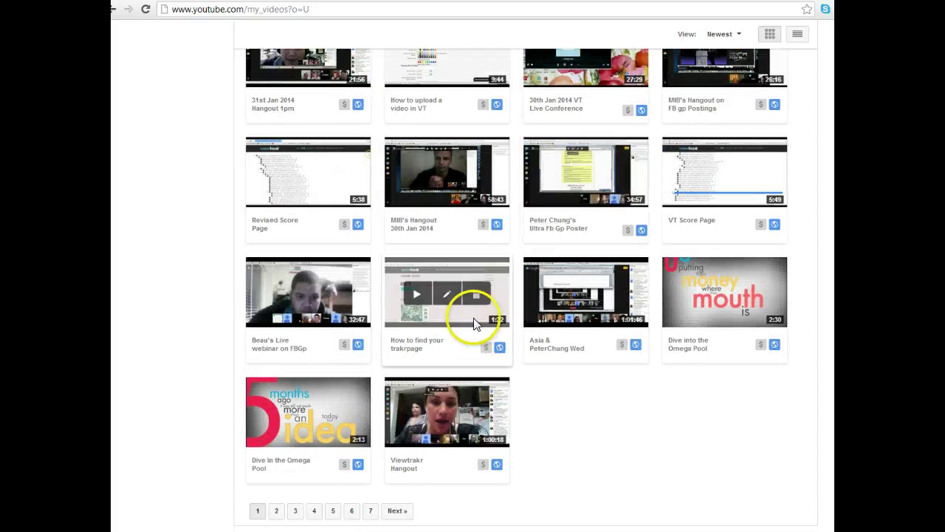
left_click(276, 510)
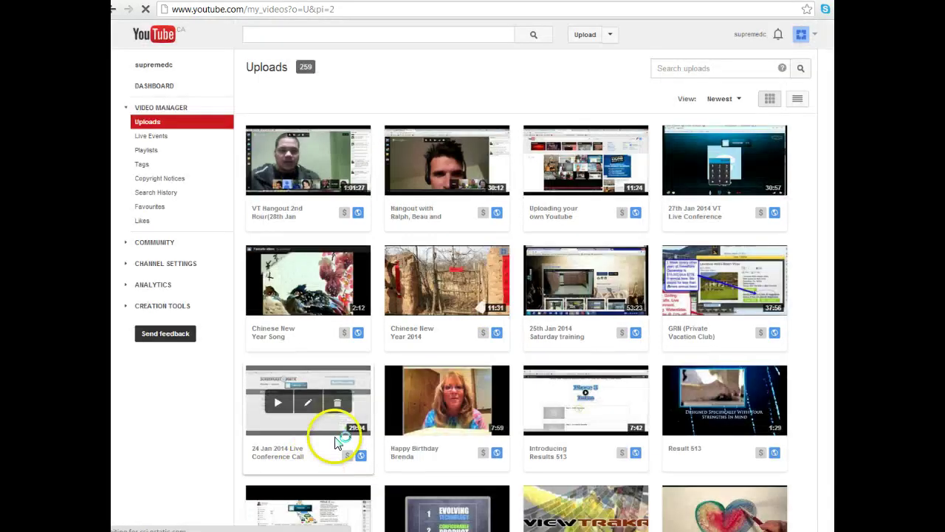
scroll(336, 436, "down", 1)
scroll(340, 437, "down", 3)
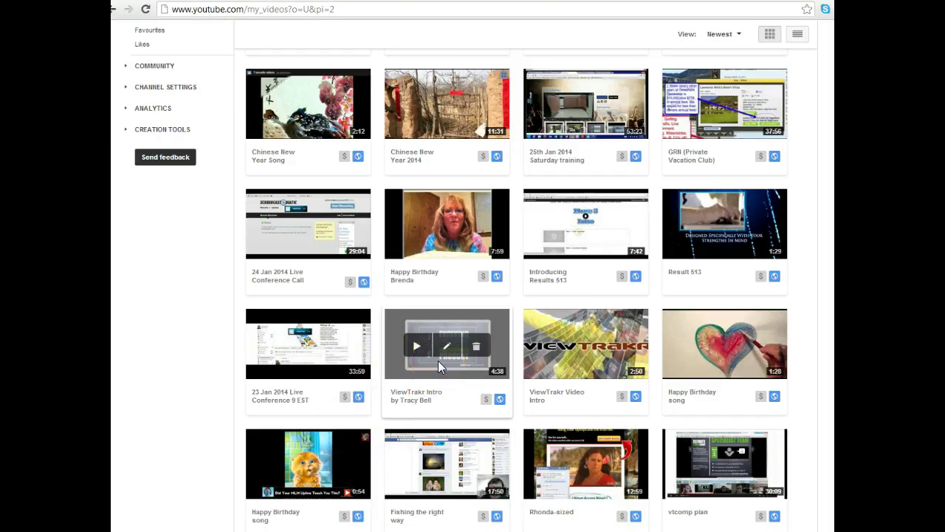
scroll(438, 361, "down", 3)
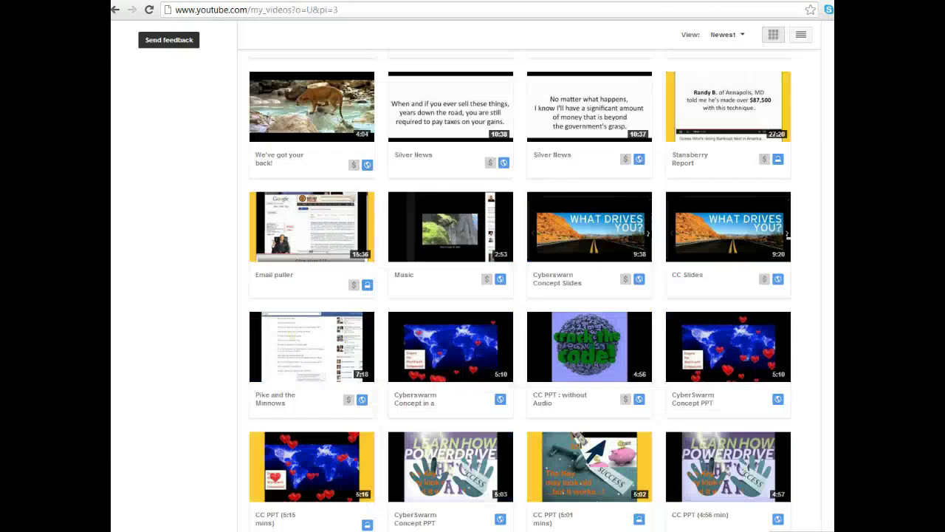
Step: Return to the ViewTrakr Sharing Center and start adding a new video with Trakr Page 12 as its page
left_click(708, 2)
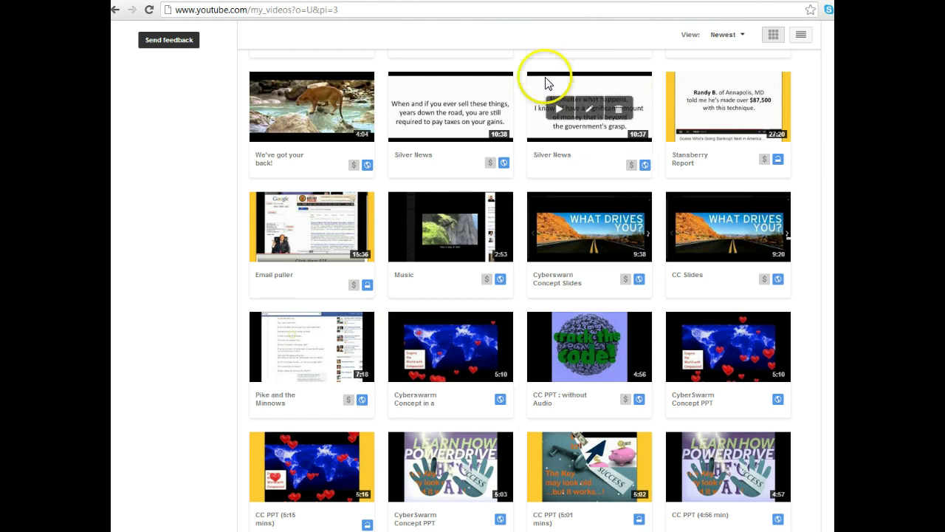
key("ctrl+Tab")
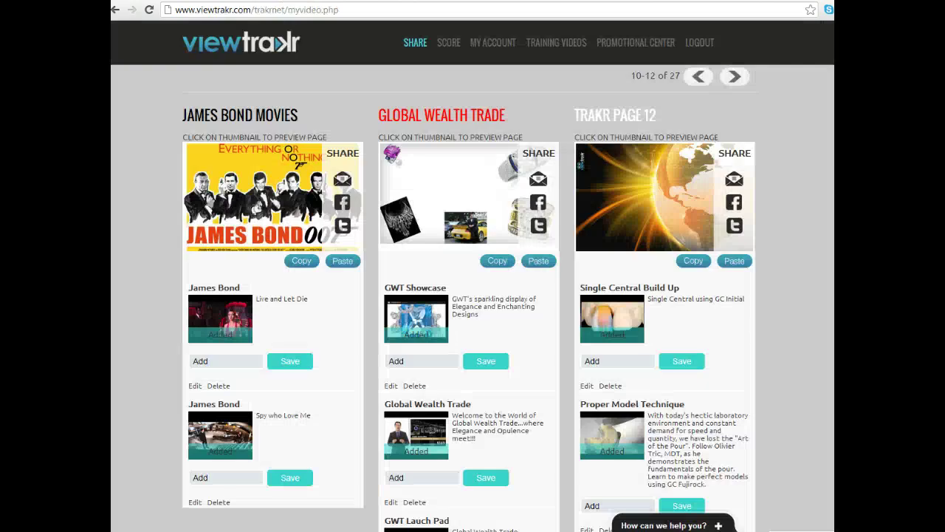
scroll(339, 154, "down", 1)
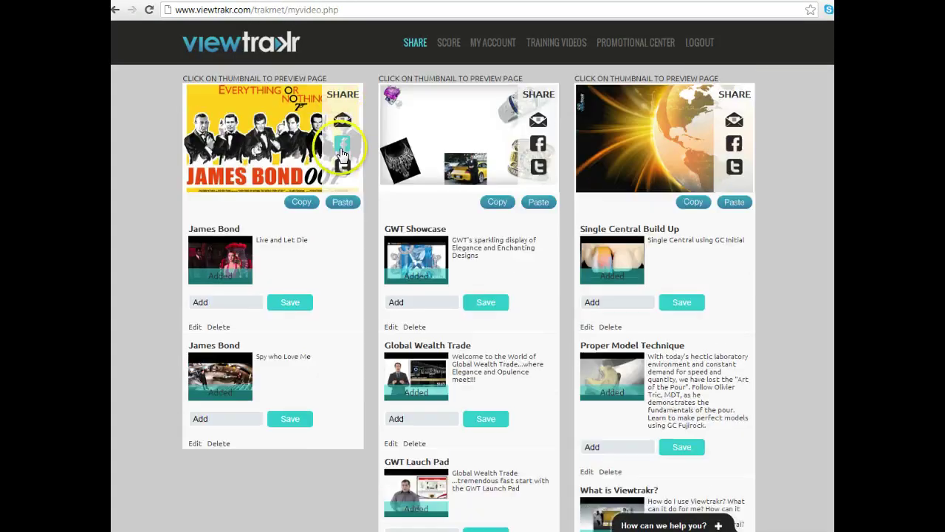
scroll(348, 147, "up", 3)
left_click(231, 164)
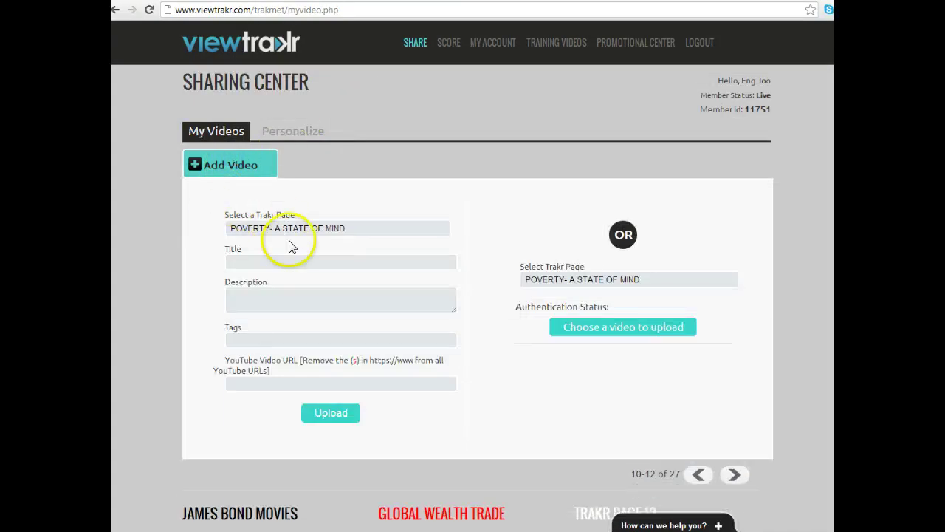
left_click(315, 230)
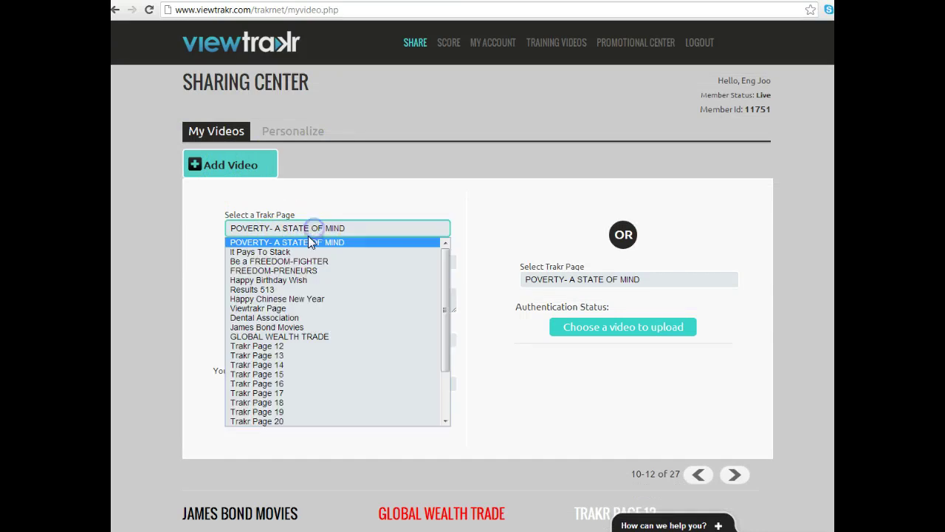
left_click(264, 347)
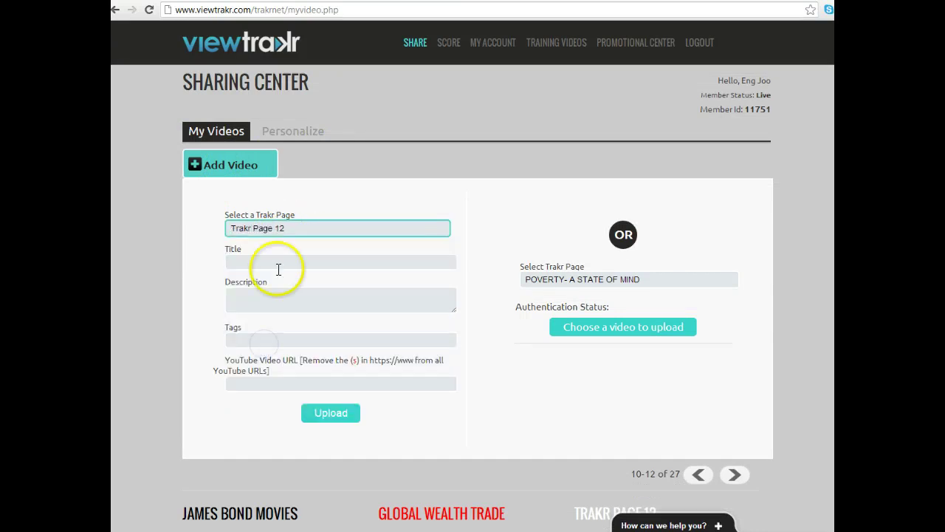
Step: Enter "Viewtrakr Intro Video" as the title of the new video
left_click(278, 263)
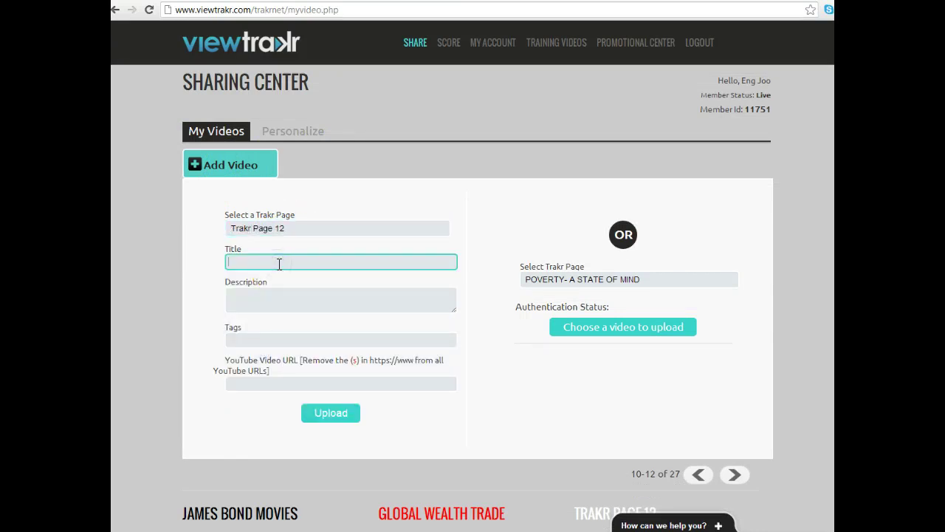
type("What is View")
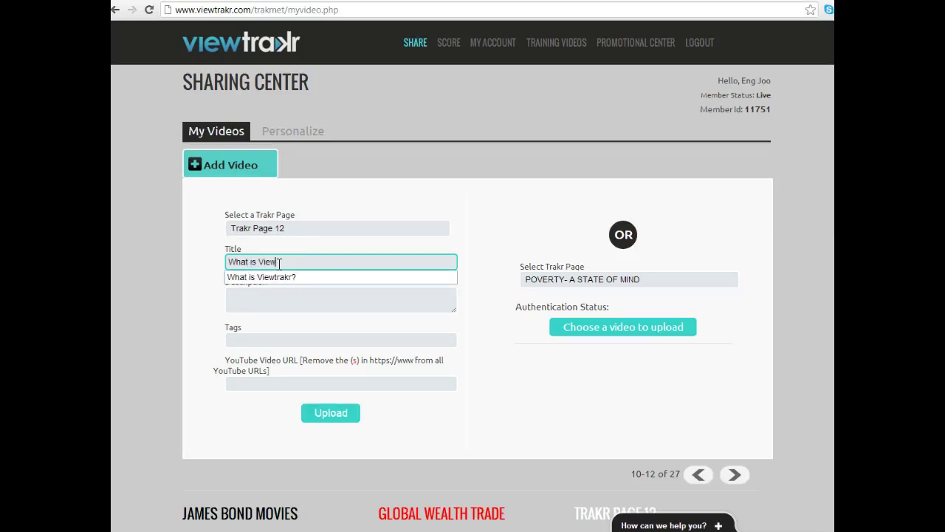
type("trakc")
key("BackSpace")
key("BackSpace")
key("BackSpace")
key("BackSpace")
key("BackSpace")
key("BackSpace")
key("BackSpace")
key("BackSpace")
key("BackSpace")
key("BackSpace")
key("BackSpace")
key("BackSpace")
key("BackSpace")
key("BackSpace")
key("BackSpace")
key("BackSpace")
key("BackSpace")
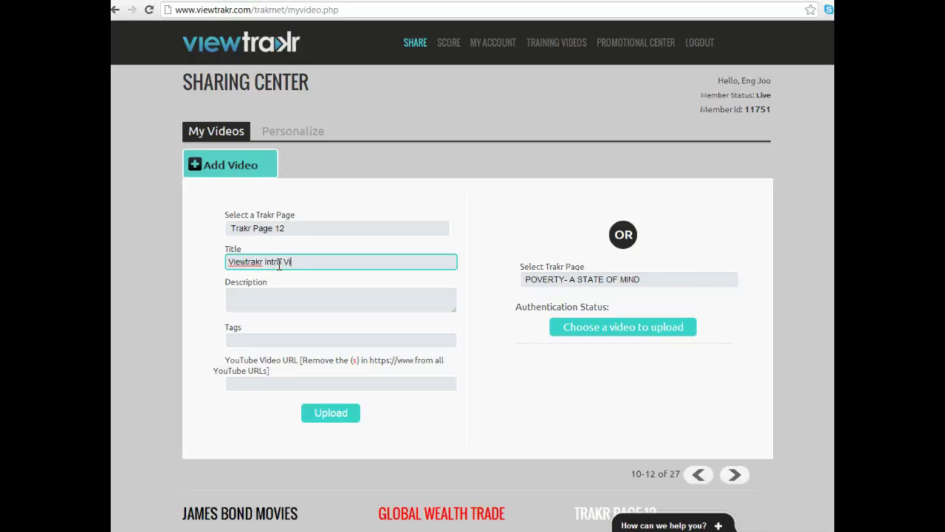
Step: Set the new video's description to "What is Viewtrakr?" and its tags to "Viewtrakr"
left_click(271, 302)
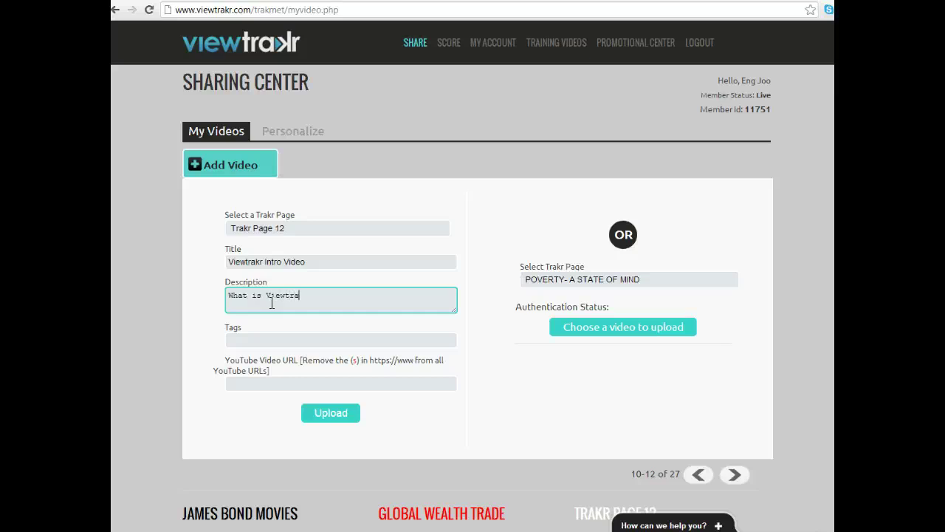
type("?")
left_click(282, 337)
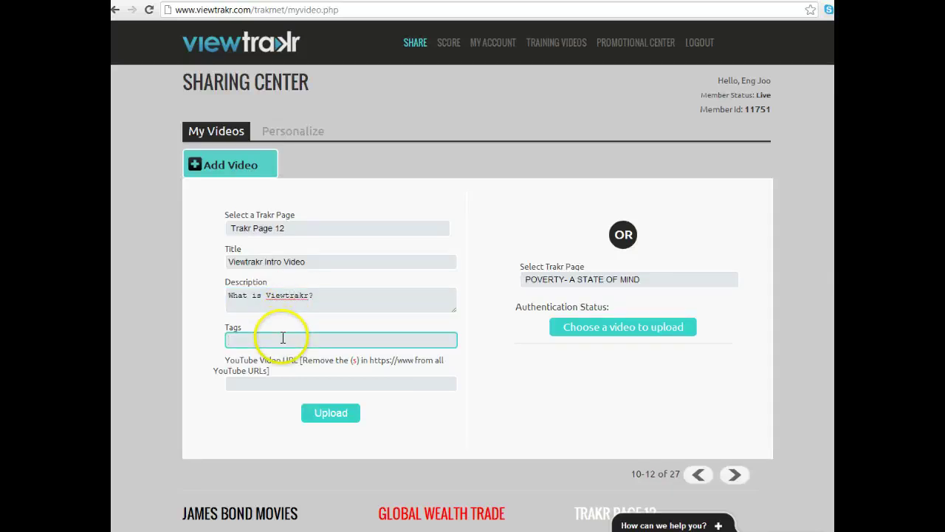
type("Viewtr")
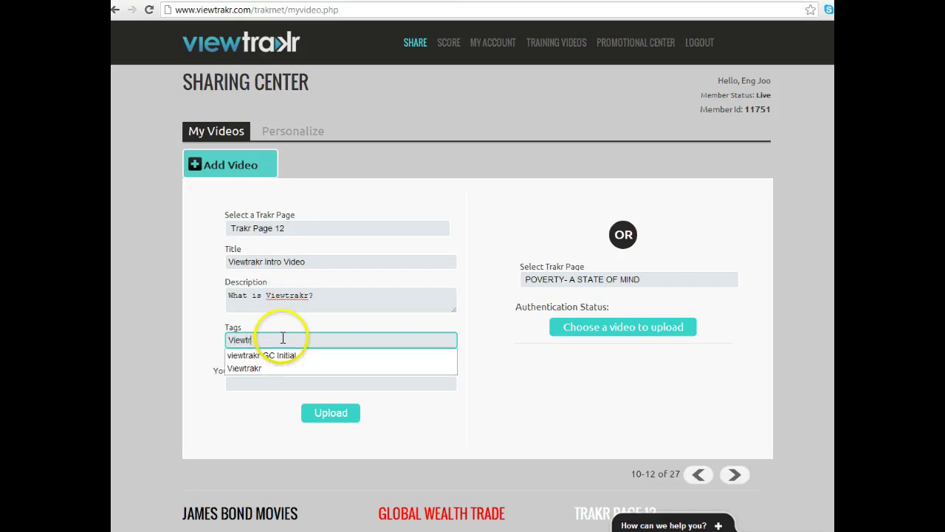
type("akr")
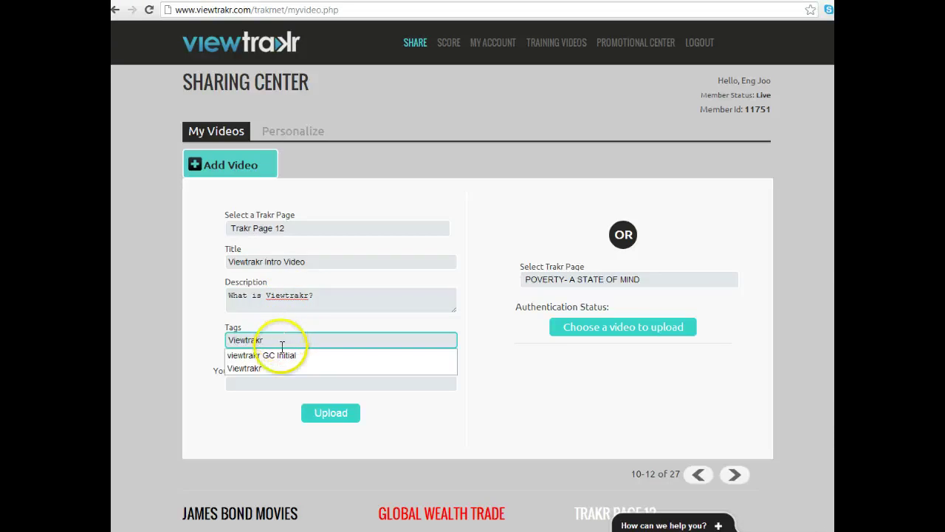
left_click(206, 342)
Step: Paste the copied YouTube watch address of the intro video as the YouTube Video URL and upload the video
left_click(240, 380)
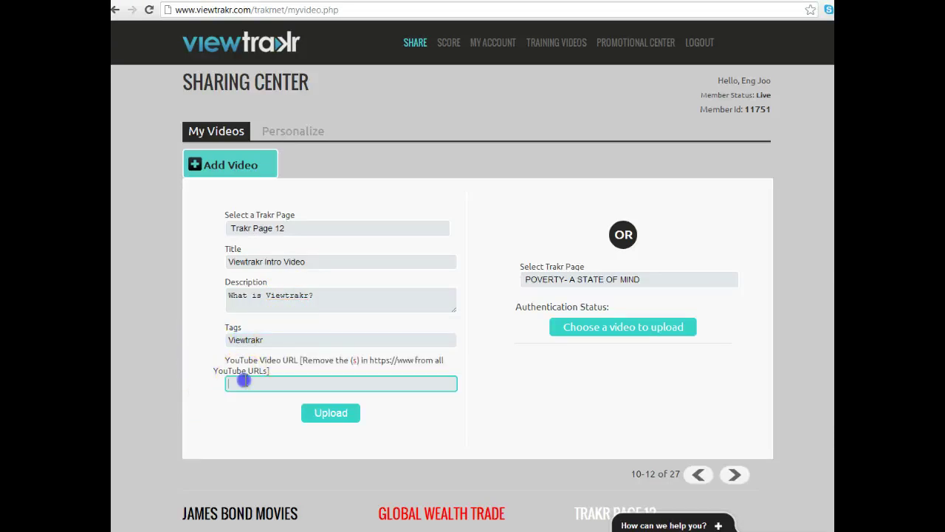
right_click(245, 380)
left_click(271, 443)
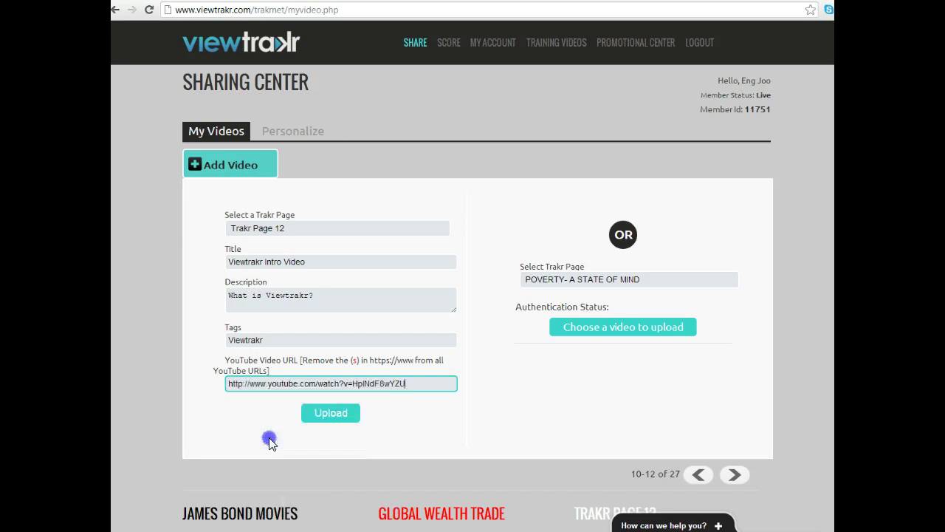
left_click(334, 414)
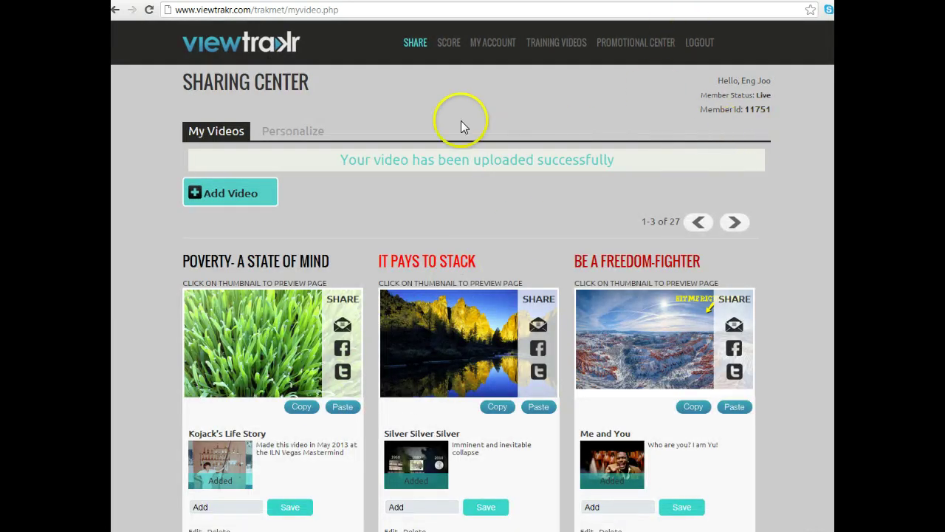
Step: In the Trakr Page 12 video list, move Viewtrakr Intro Video below What is Viewtrakr?
left_click(726, 223)
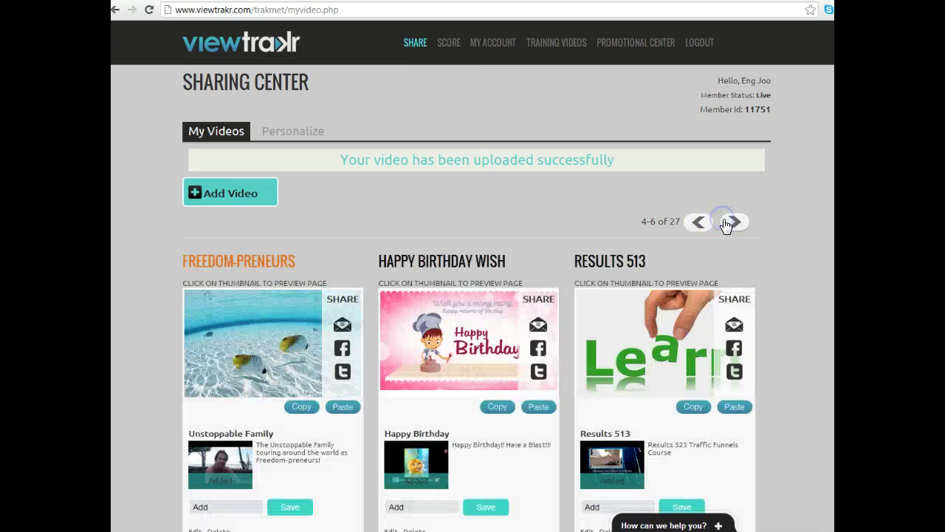
left_click(730, 222)
left_click(734, 225)
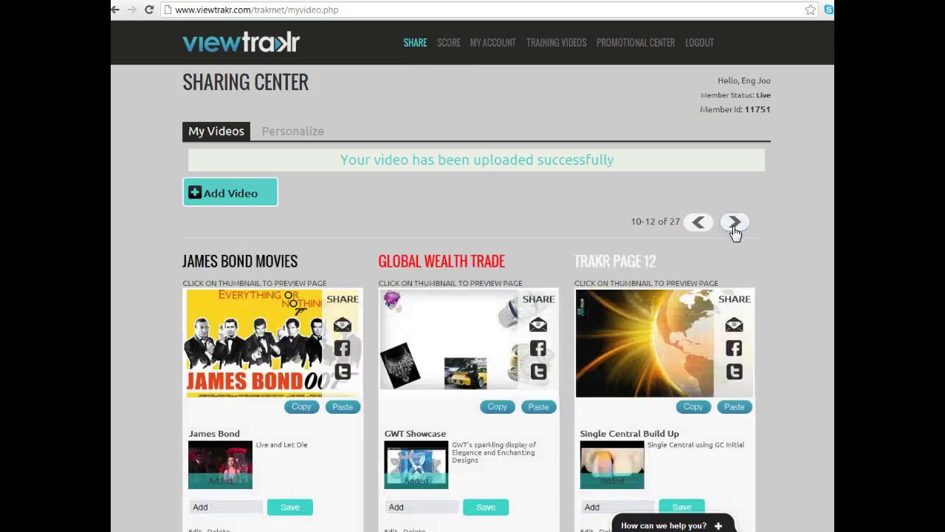
scroll(724, 221, "down", 4)
scroll(715, 235, "down", 3)
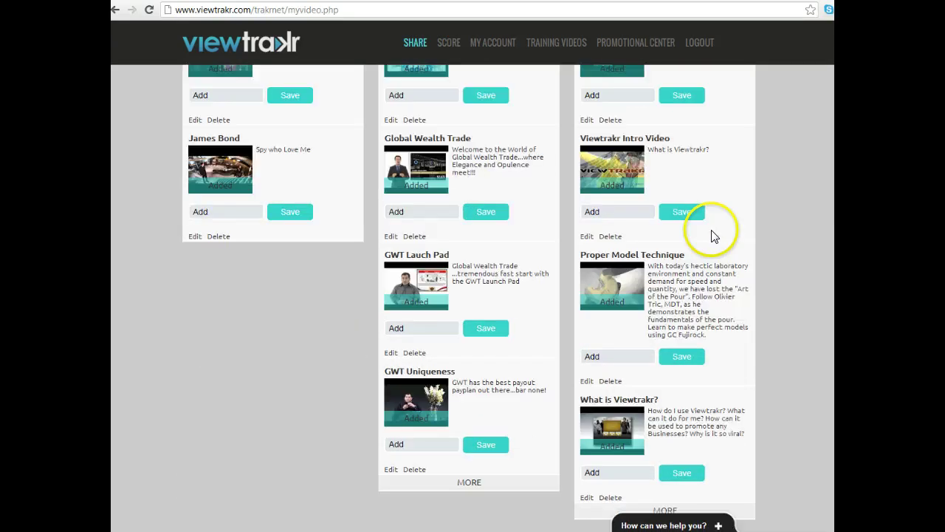
scroll(713, 236, "up", 2)
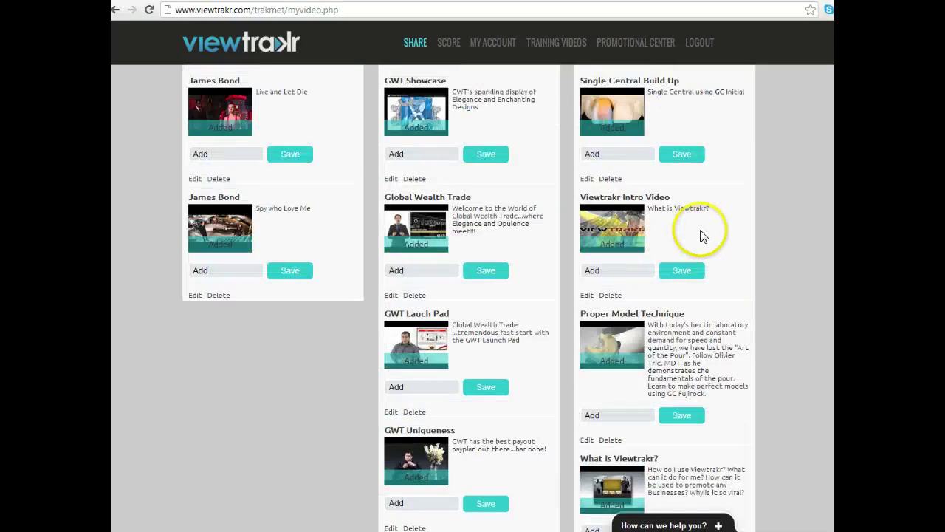
mouse_move(631, 233)
left_mouse_down()
mouse_move(634, 459)
mouse_move(654, 277)
mouse_move(642, 236)
left_mouse_up()
left_click_drag(614, 399, 610, 223)
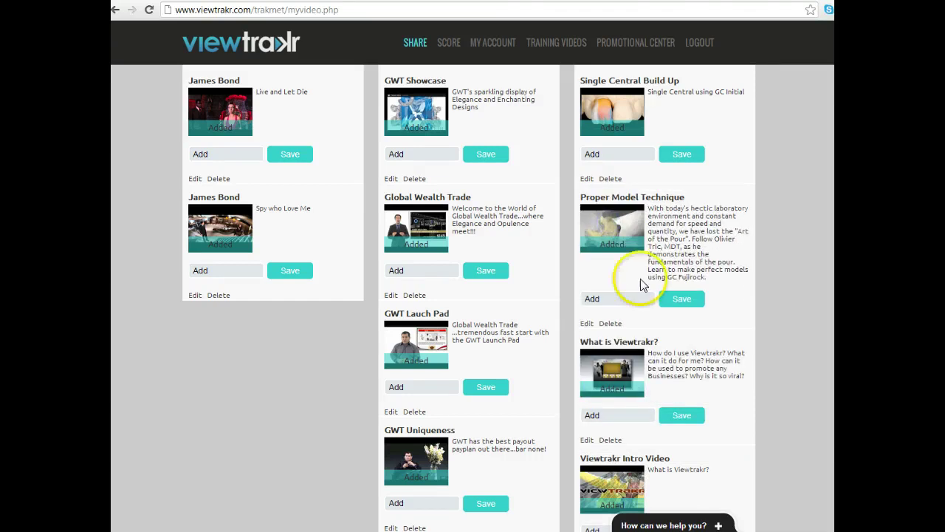
Step: Open the Sharing Center's Personalize settings and select Trakr Page 12 as the page to customize
scroll(668, 169, "up", 2)
scroll(666, 189, "up", 3)
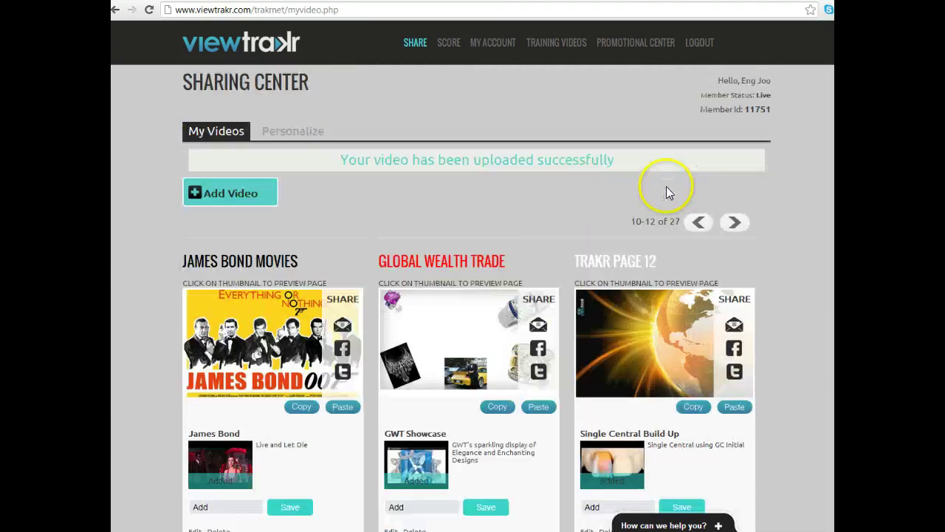
left_click(271, 133)
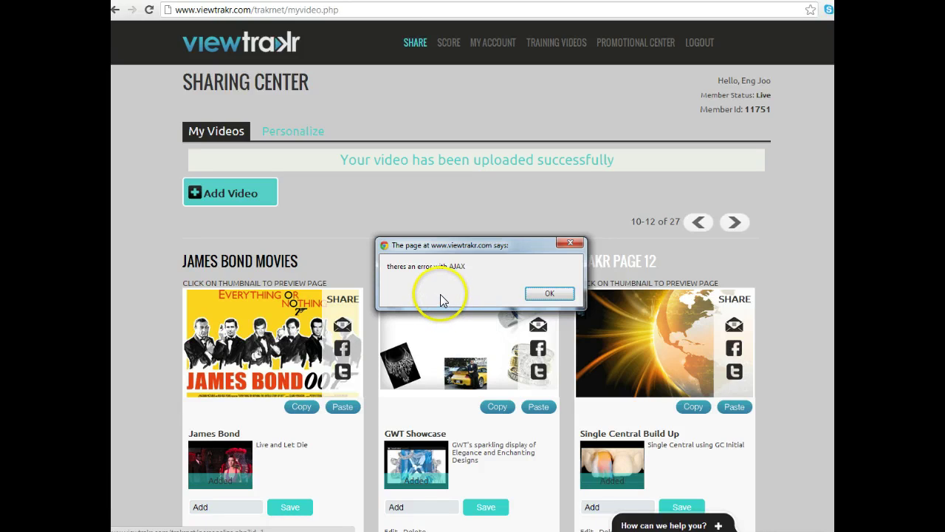
left_click(550, 293)
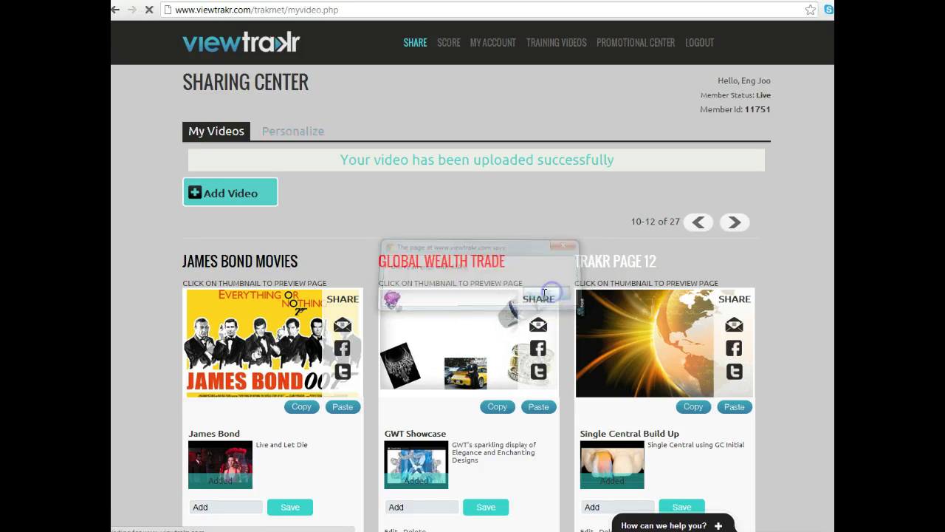
left_click(295, 135)
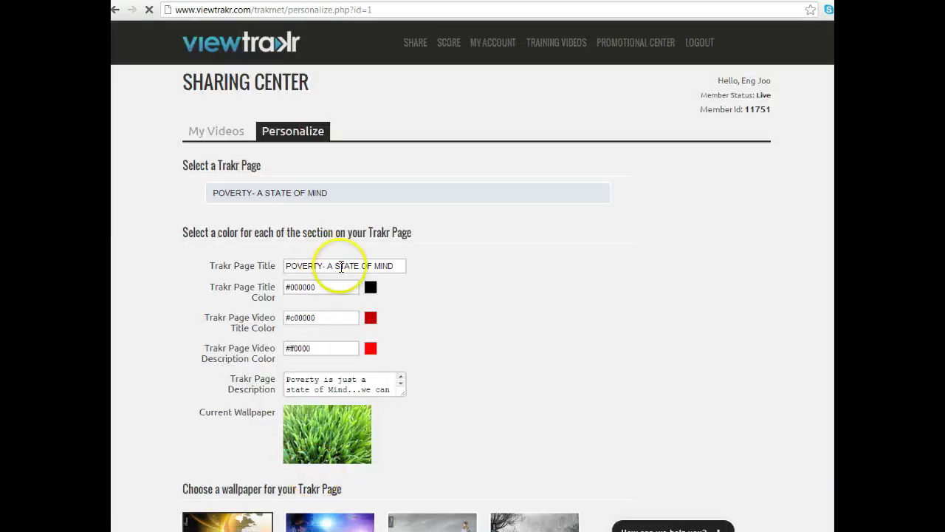
left_click(288, 195)
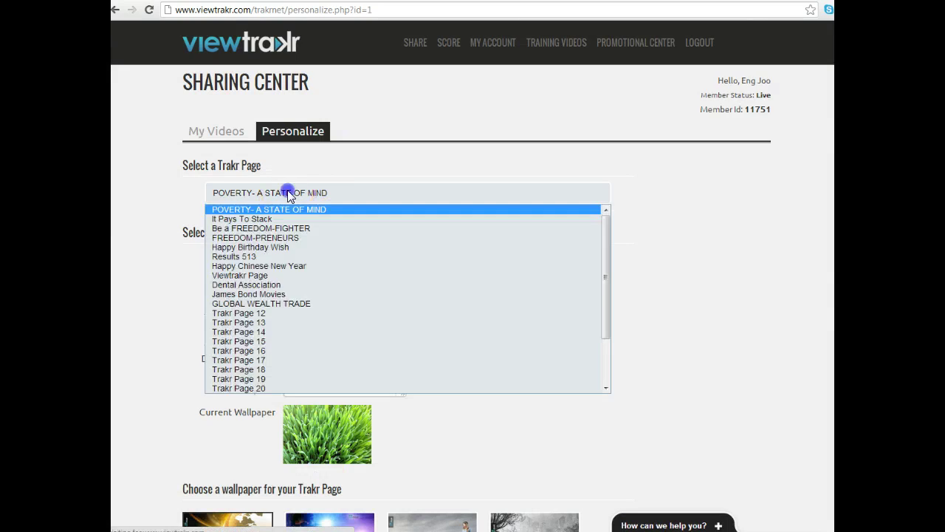
left_click(257, 313)
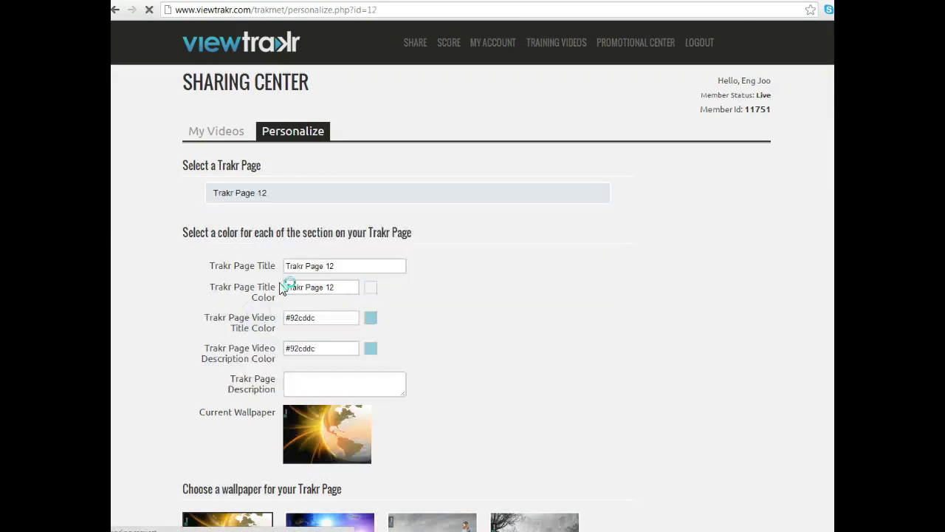
Step: Replace the Trakr Page Title with "Single Central Build Up"
left_click(346, 263)
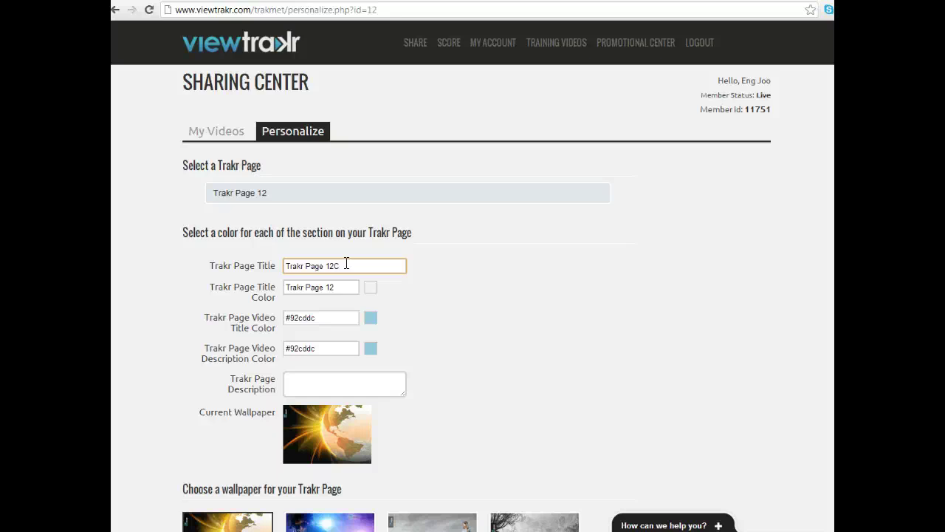
type("Sing")
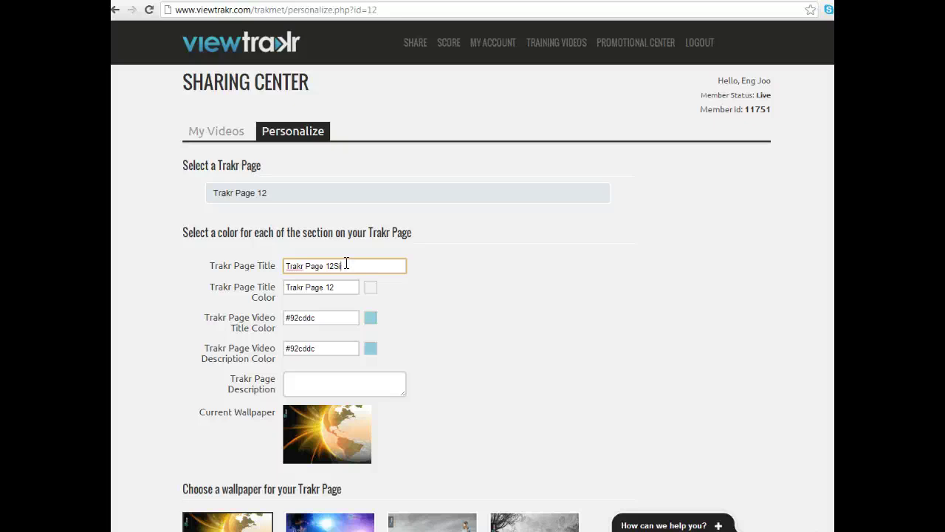
key("BackSpace")
key("BackSpace")
key("BackSpace")
key("BackSpace")
key("BackSpace")
key("BackSpace")
key("BackSpace")
key("BackSpace")
key("BackSpace")
key("BackSpace")
key("BackSpace")
key("BackSpace")
key("BackSpace")
key("BackSpace")
type("S")
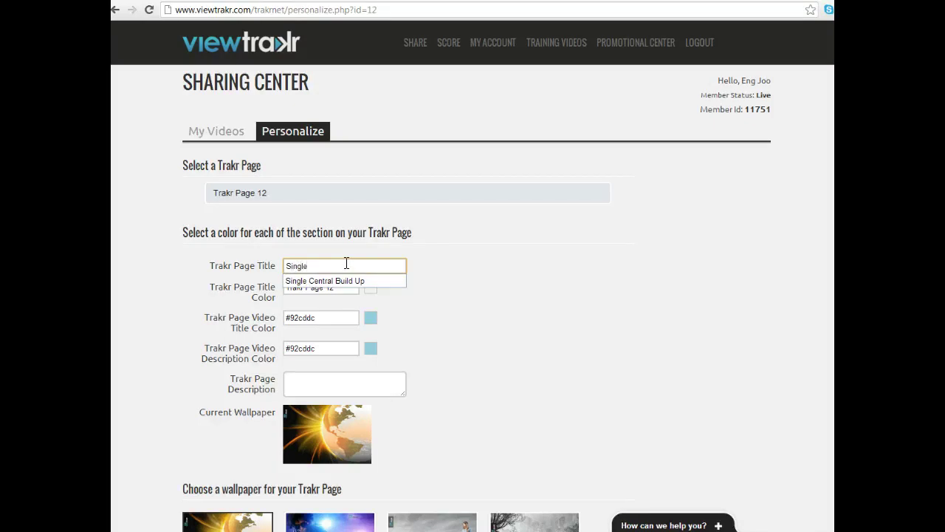
type("ingle")
left_click(327, 280)
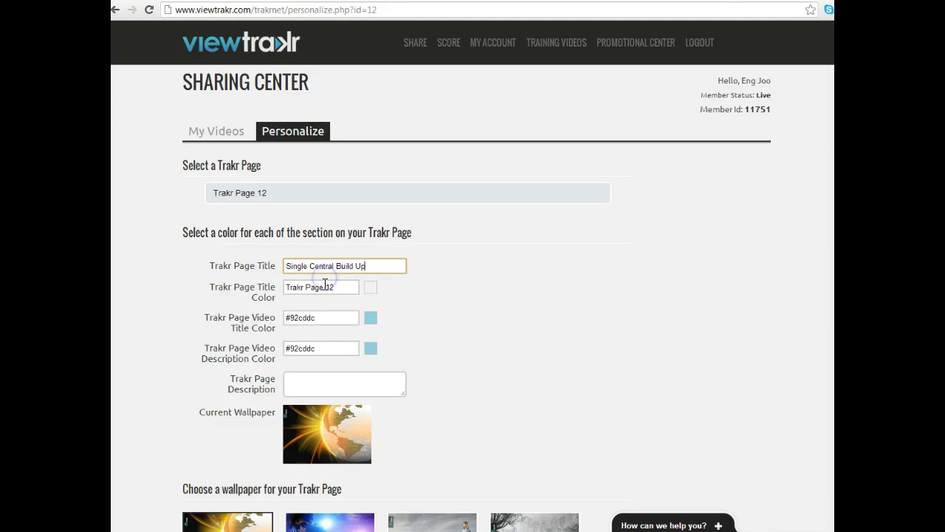
Step: Set the page title color to #c00000, the video title color to #ff0000 and the video description color to #000000
left_click(372, 287)
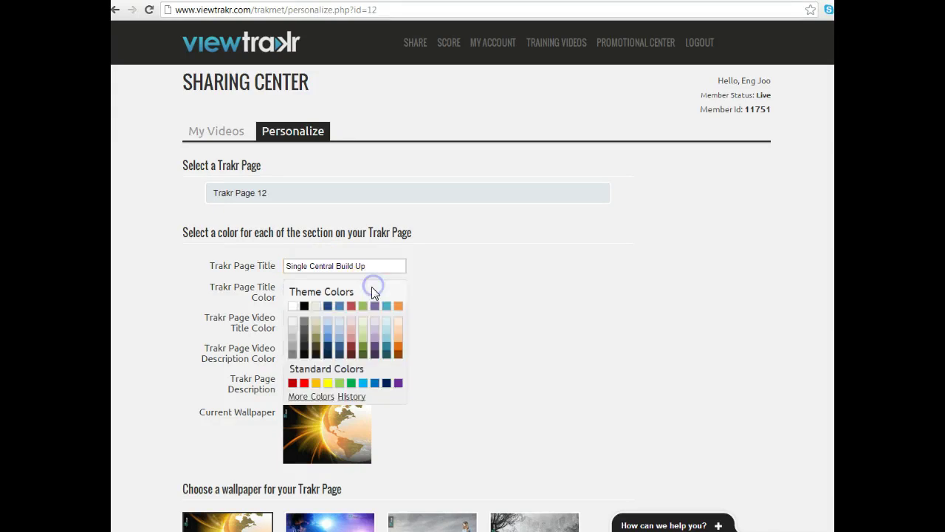
left_click(292, 382)
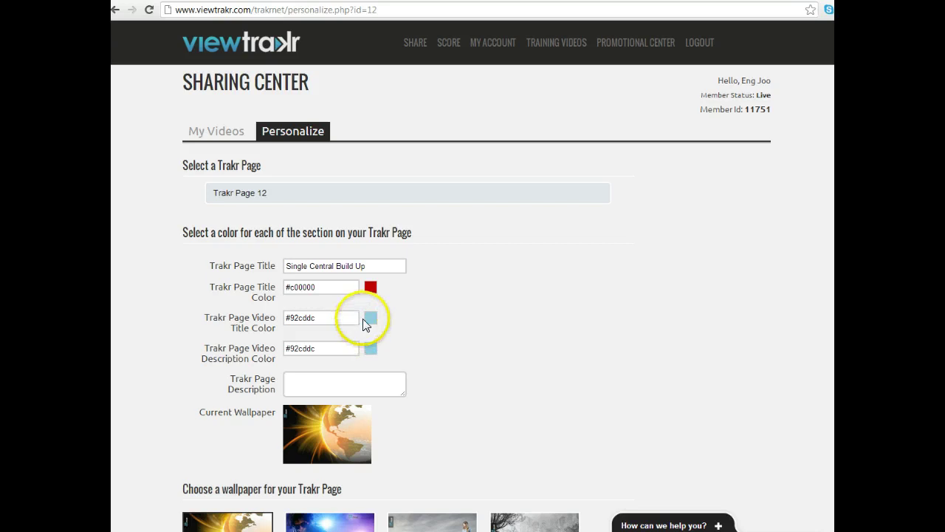
left_click(371, 318)
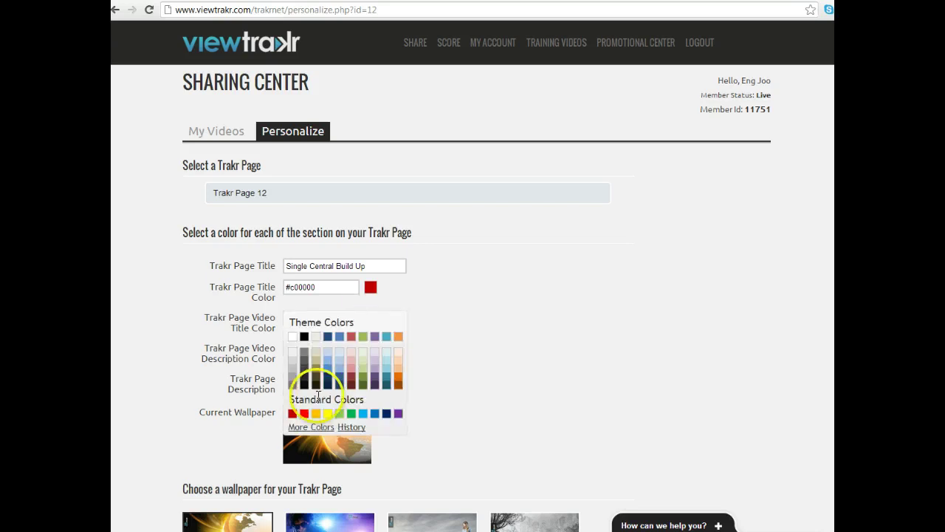
left_click(304, 415)
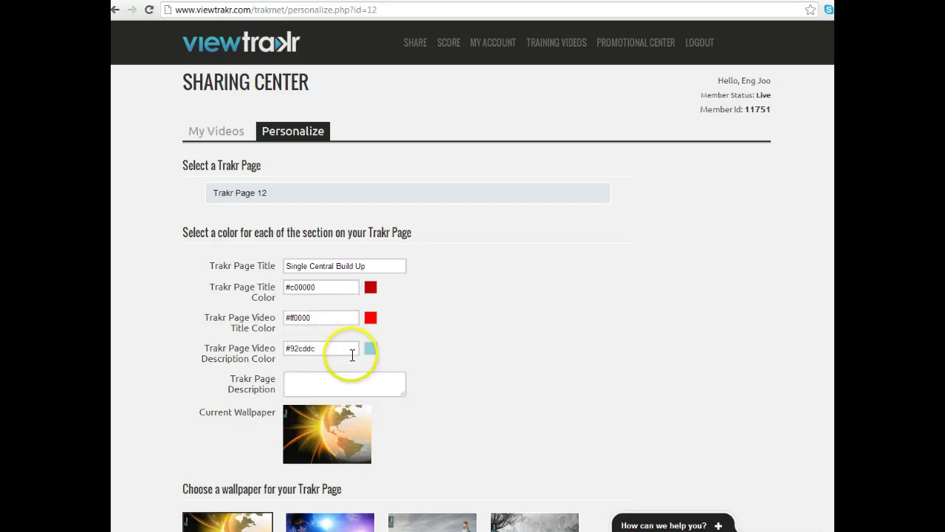
left_click(371, 349)
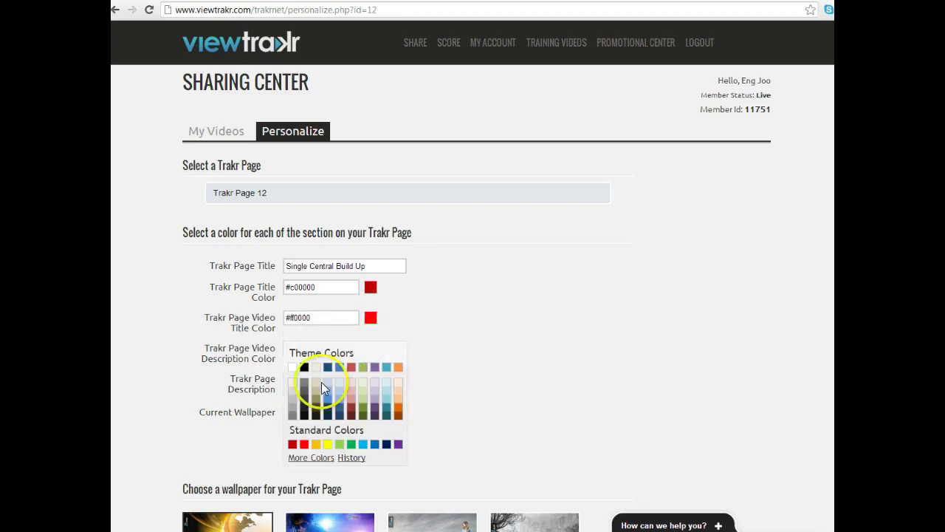
left_click(304, 367)
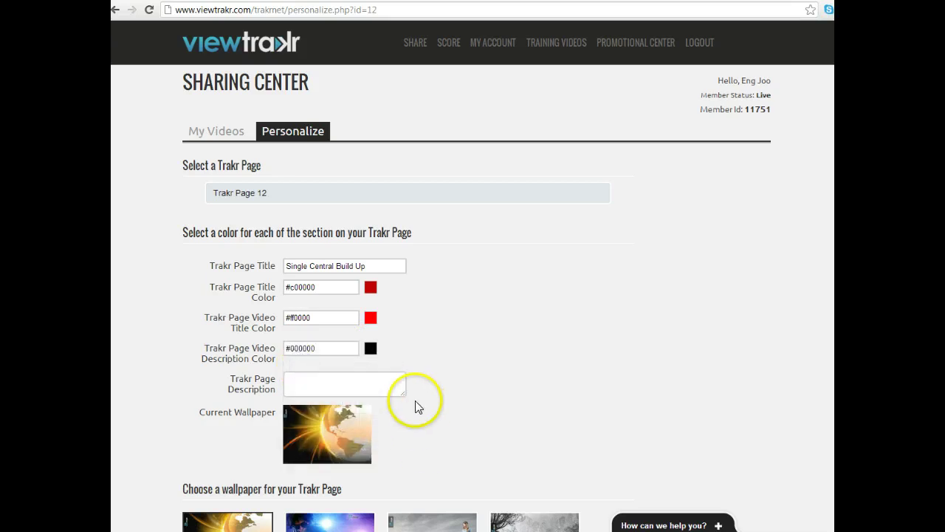
Step: Enter "Beautiful Smile" as the Trakr Page Description and choose Healthy-Smile1 from the Pictures library as the custom background image
left_click(364, 387)
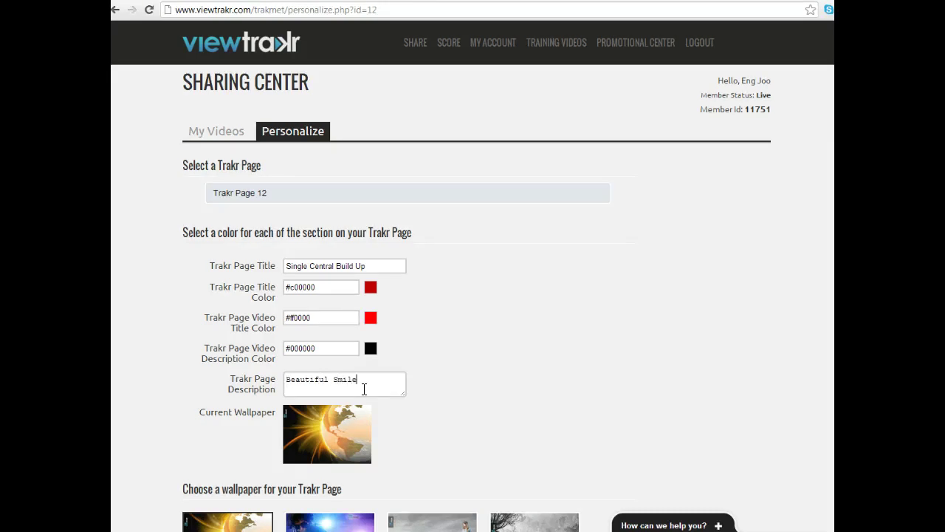
scroll(396, 390, "down", 1)
scroll(397, 396, "down", 3)
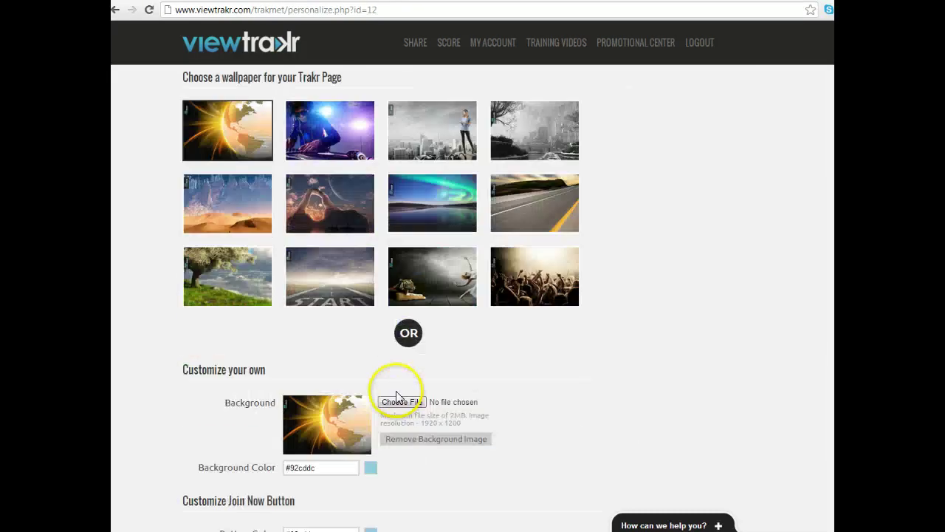
left_click(402, 400)
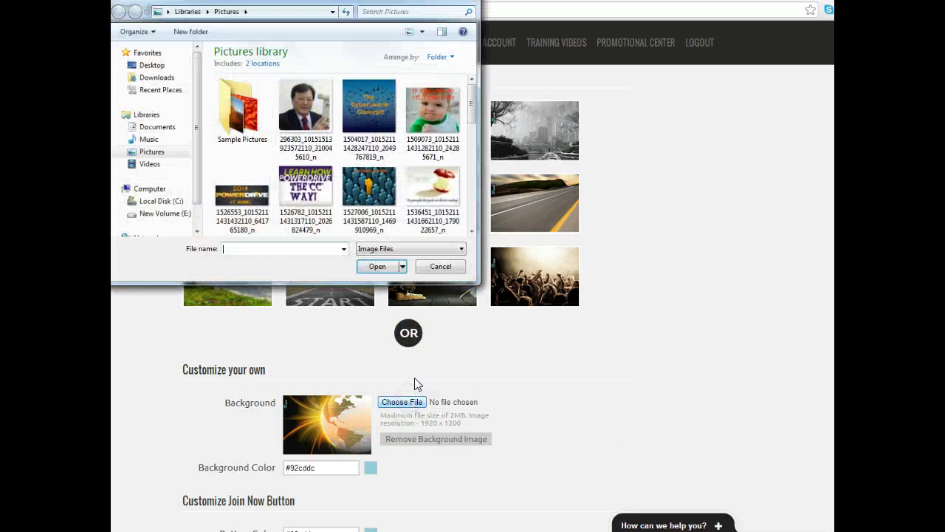
left_click(470, 232)
left_click(470, 232)
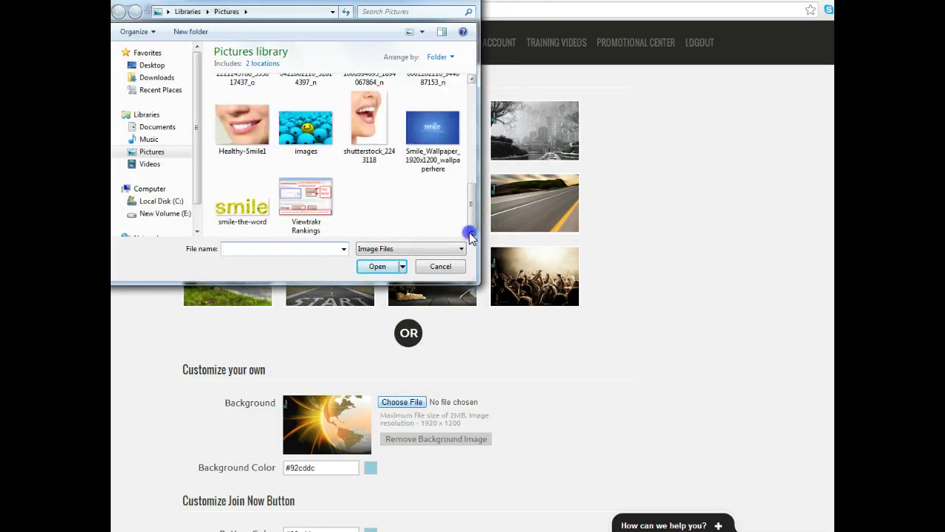
left_click(250, 123)
left_click(378, 267)
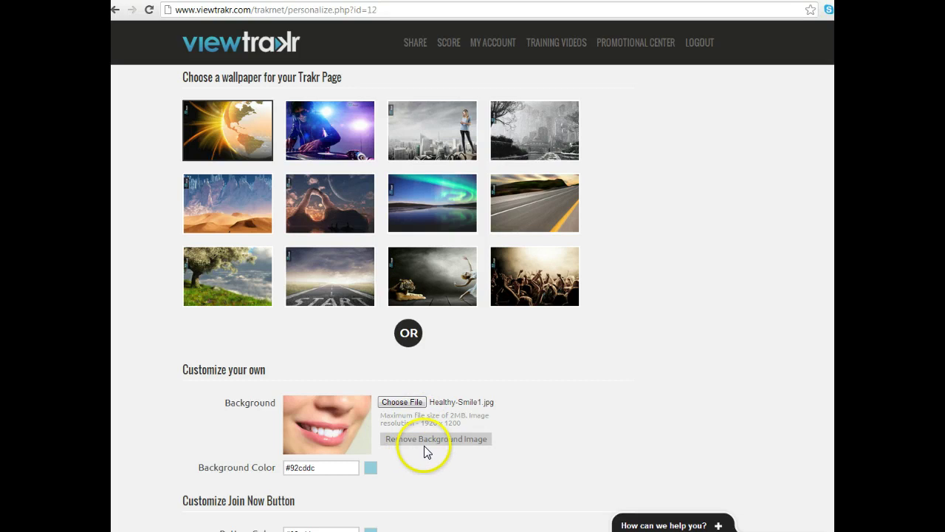
Step: Set the custom background color of the Trakr page to #d99694
scroll(424, 450, "down", 1)
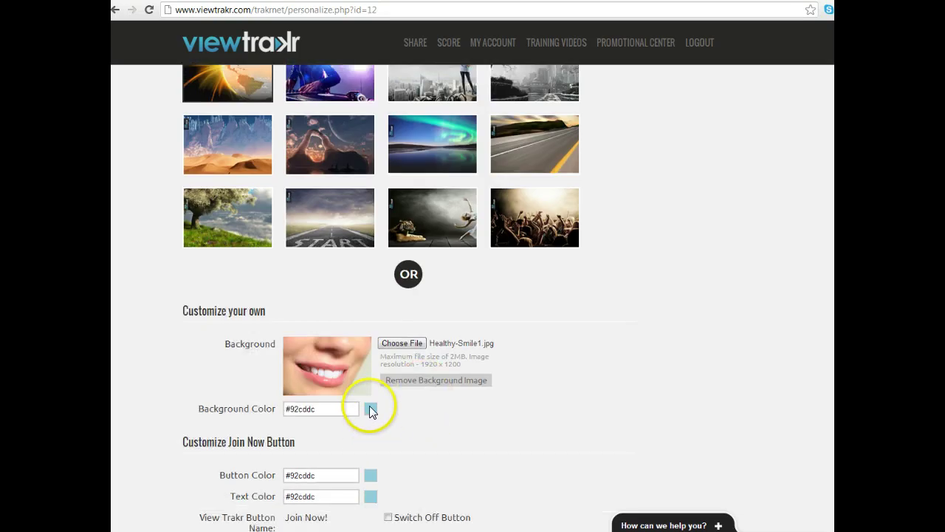
left_click(370, 408)
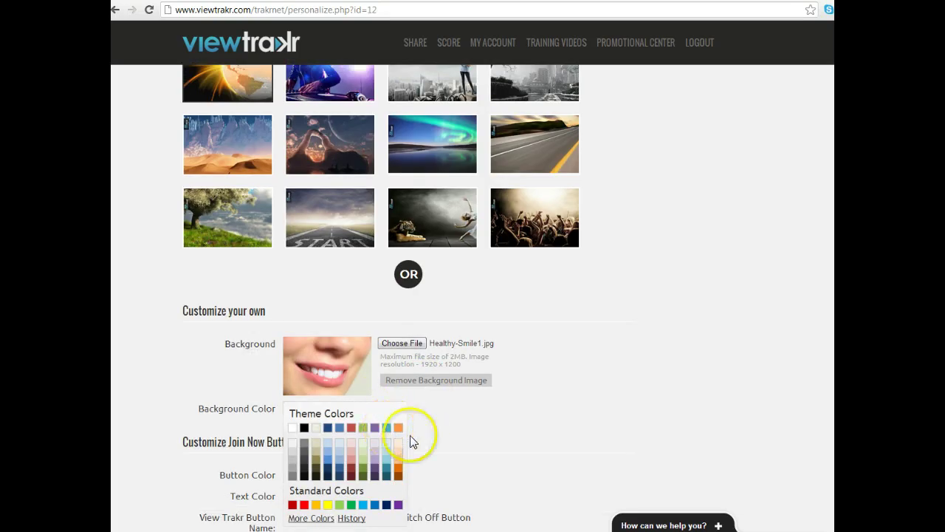
left_click(351, 463)
Step: Customize the Join Now button with button color #c00000, text color #eeece1 and the button text "Share your videos"
scroll(586, 429, "down", 3)
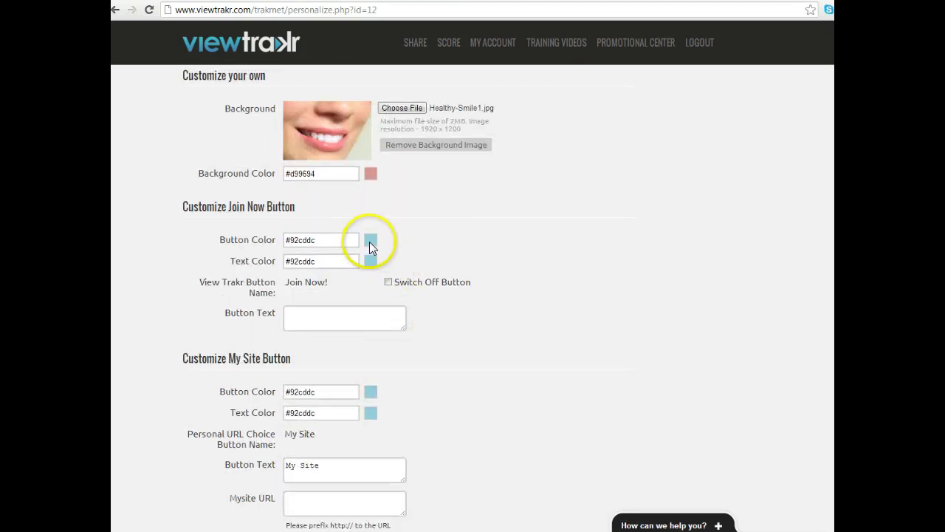
left_click(370, 243)
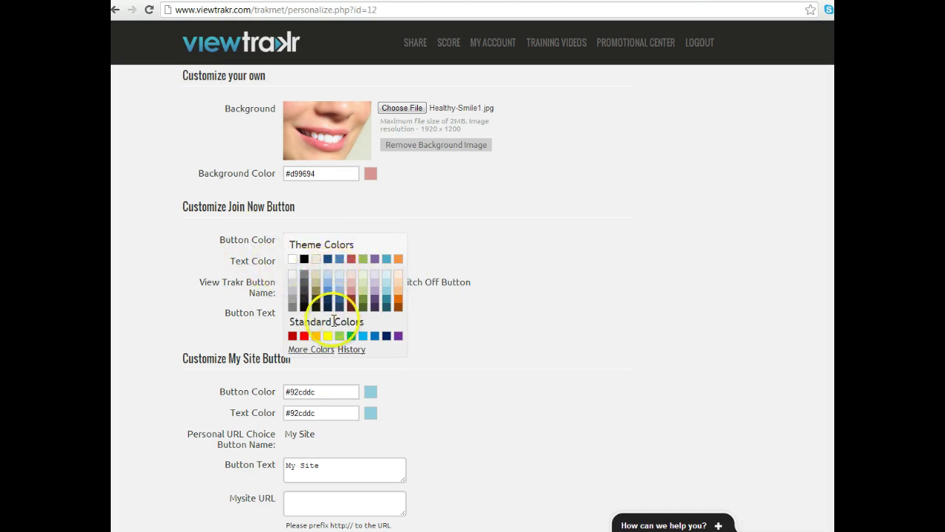
left_click(292, 337)
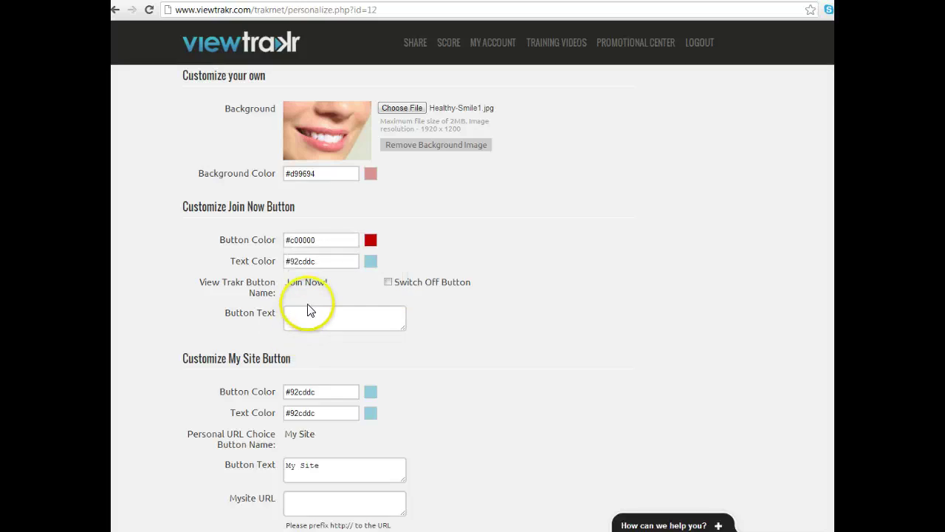
left_click(369, 261)
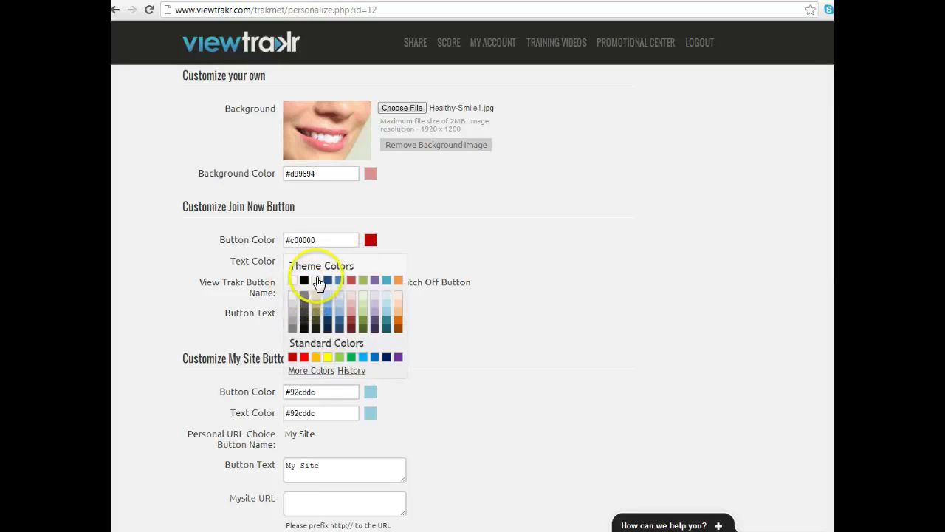
left_click(316, 281)
scroll(486, 303, "down", 1)
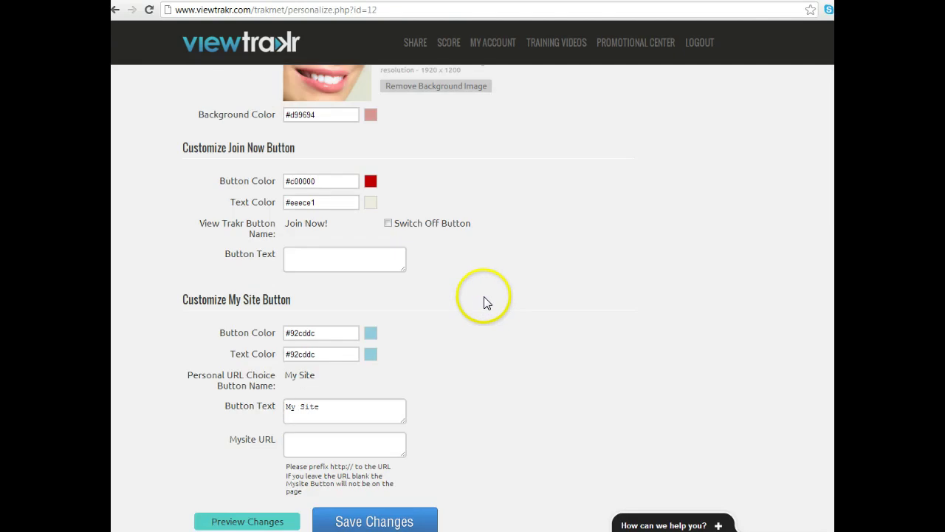
left_click(350, 261)
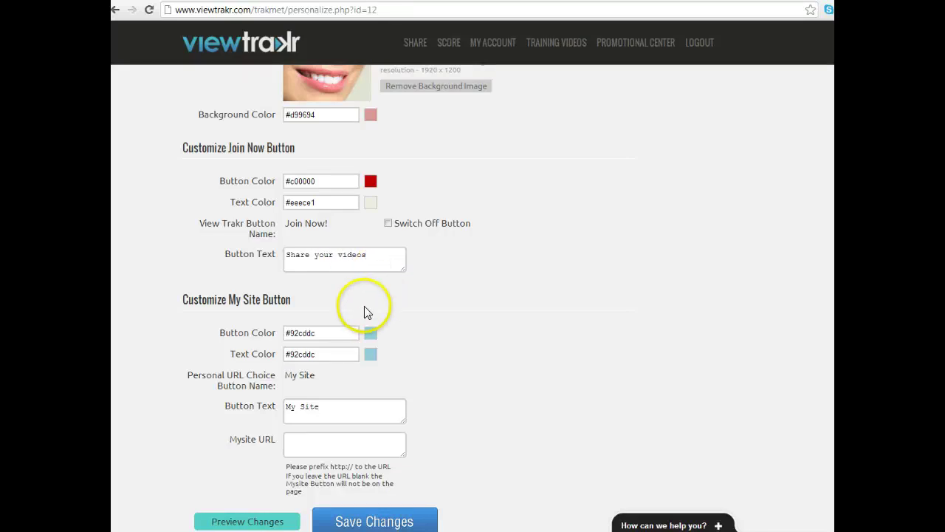
Step: Set the My Site button color to #ffff00 and its text color to #000000
left_click(372, 335)
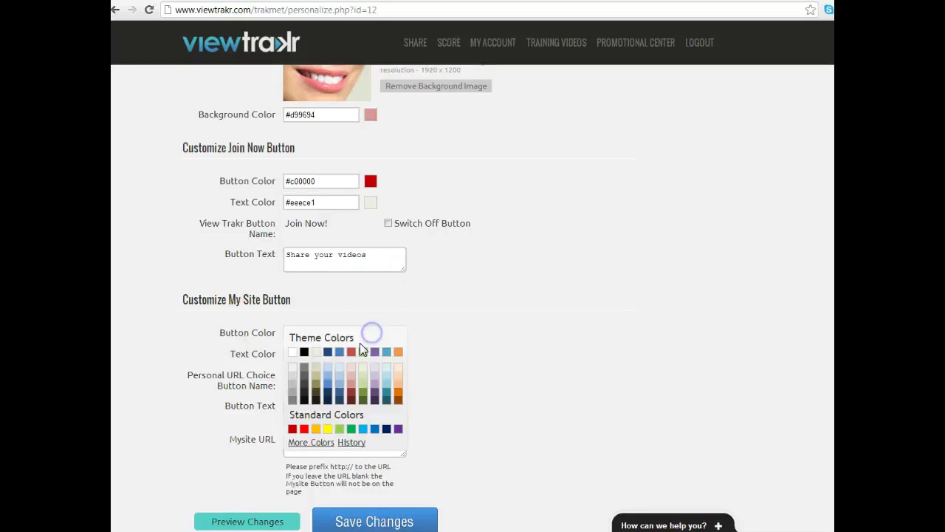
left_click(327, 429)
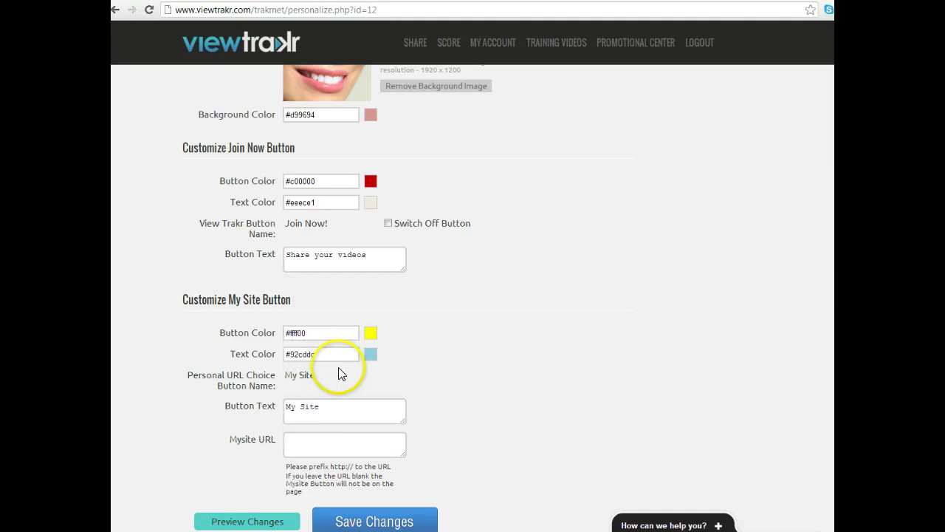
left_click(371, 355)
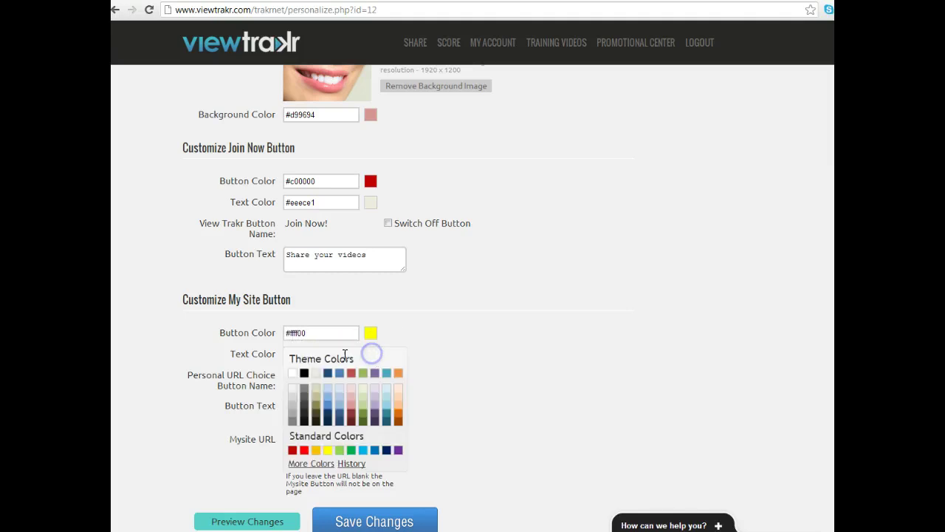
left_click(305, 375)
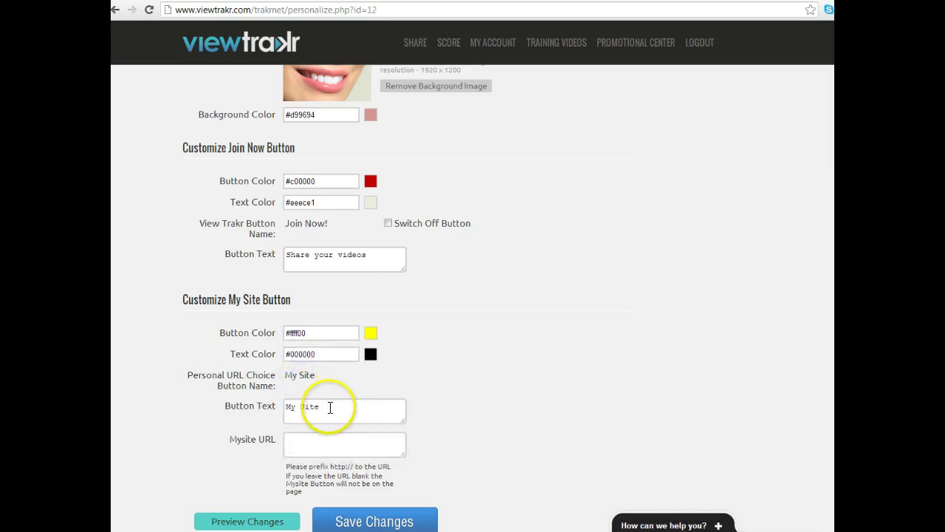
Step: Set the My Site button text to "About" plus the owner's nickname, enter the personal website address as Mysite URL, and save the changes
left_click(329, 407)
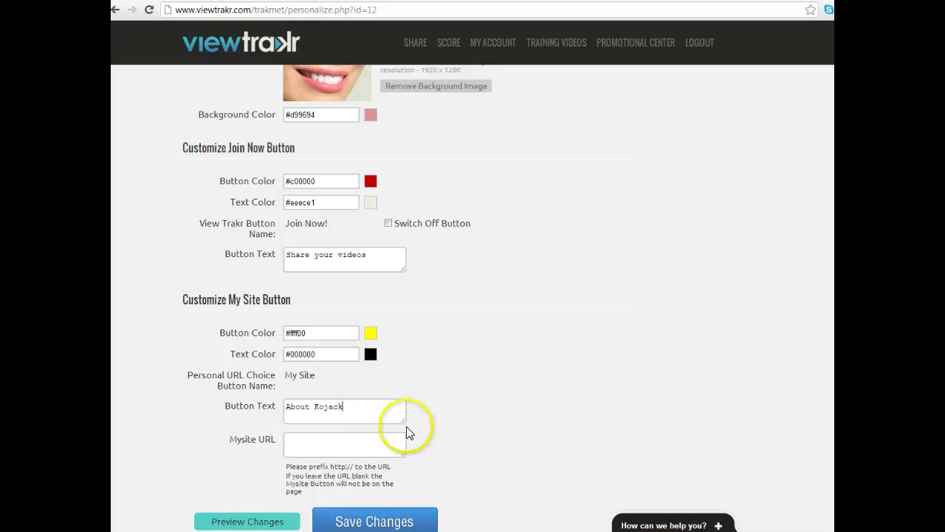
left_click(299, 449)
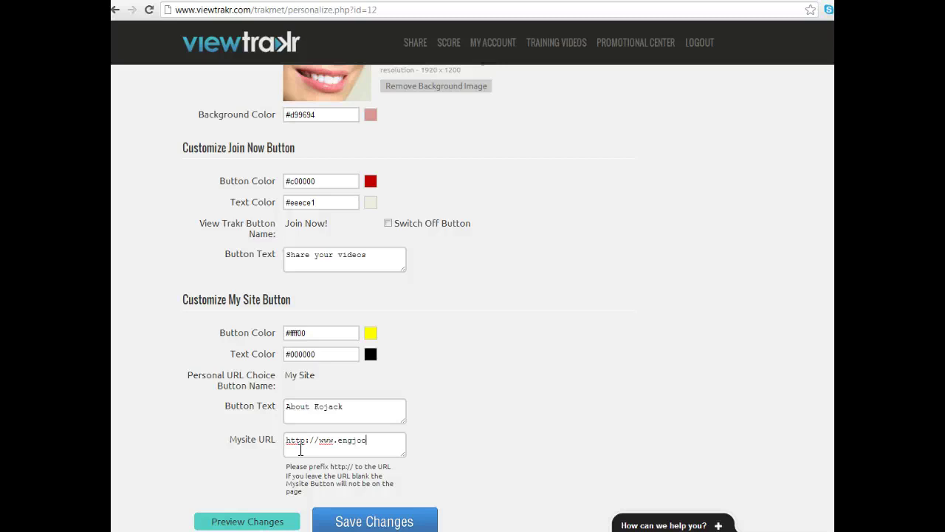
type("oh.com")
scroll(331, 436, "down", 2)
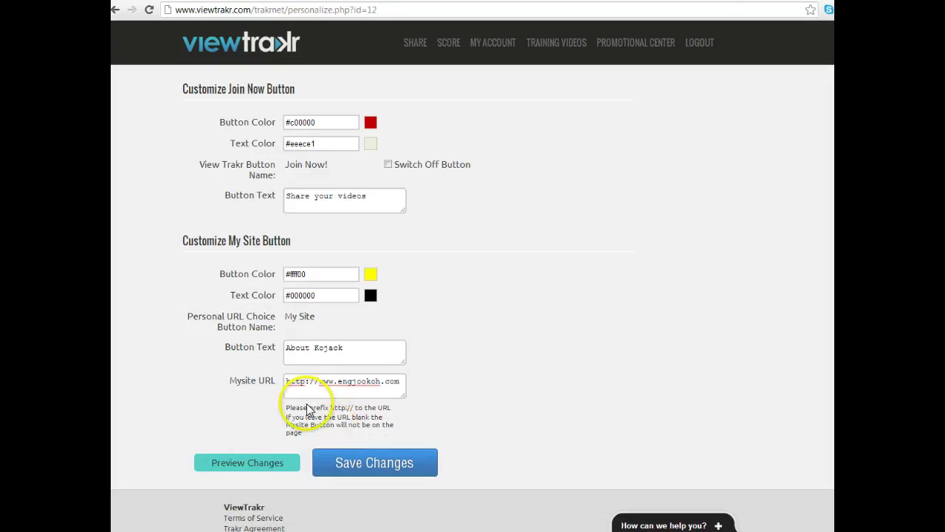
left_click(384, 463)
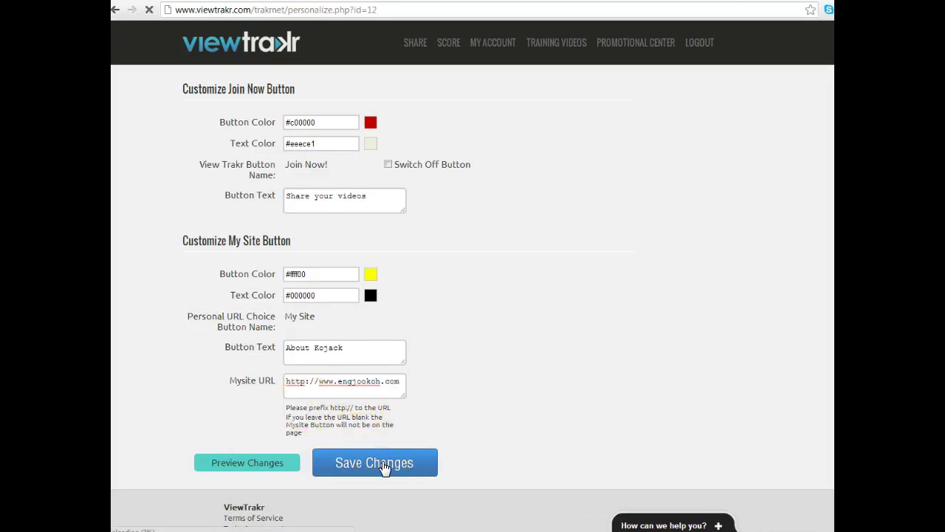
left_click(384, 463)
left_click(436, 448)
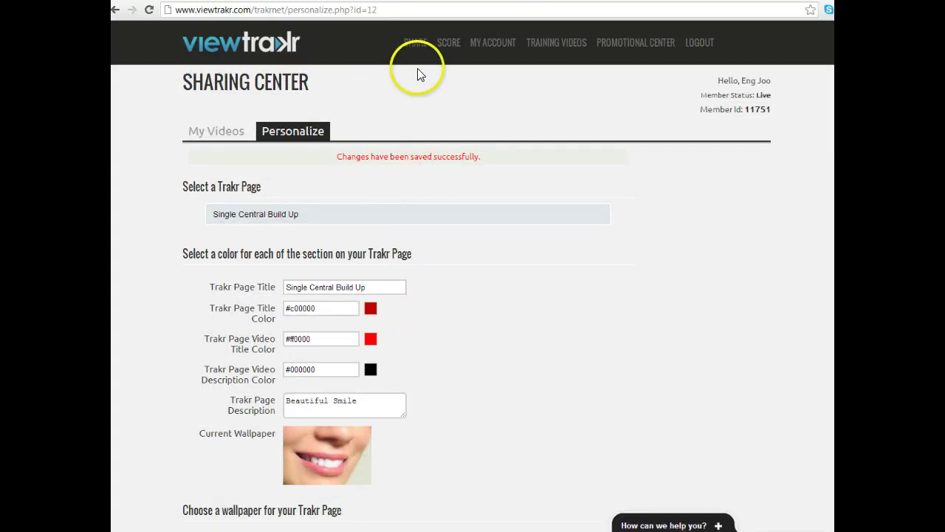
Step: Go to the shared Trakr pages and open the preview of the Single Central Build Up page
left_click(415, 41)
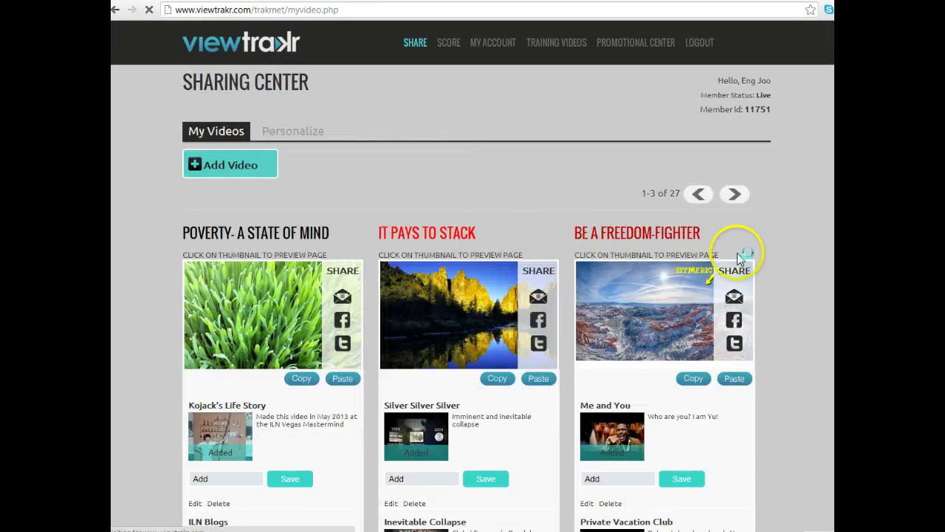
left_click(731, 194)
left_click(731, 194)
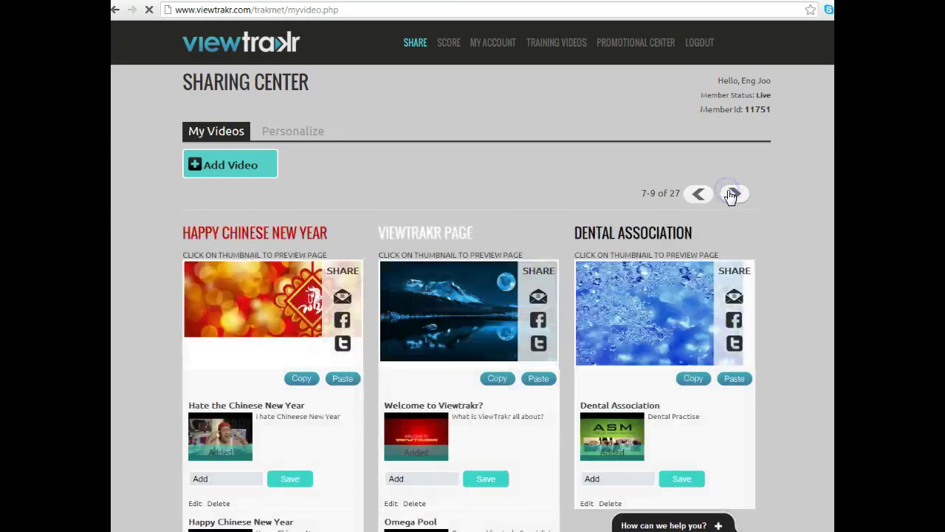
left_click(731, 194)
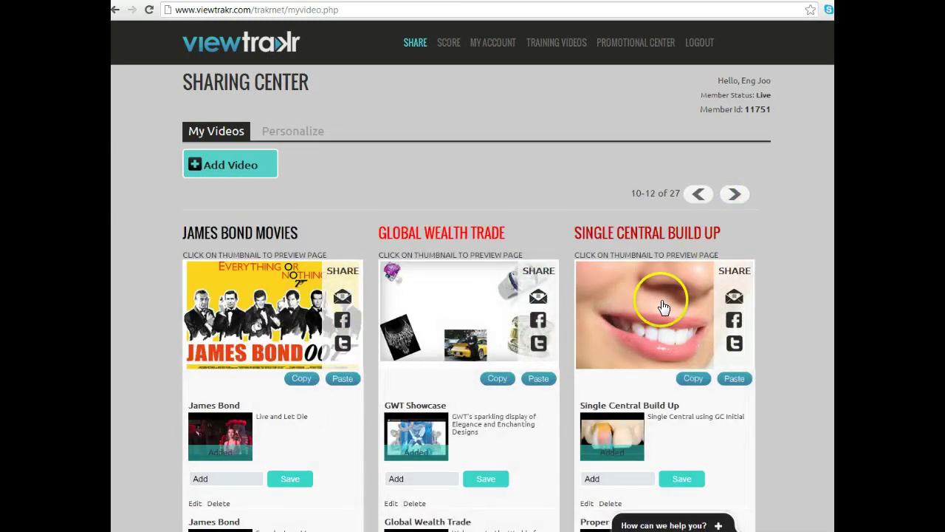
left_click(659, 306)
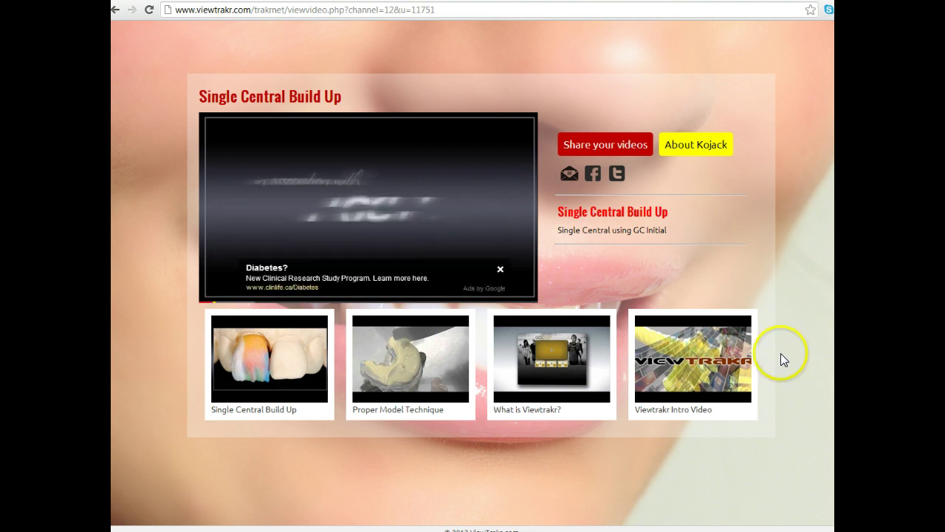
Step: Dismiss the video ad and try the Single Central Build Up, Proper Model Technique and What is Viewtrakr? videos on the page
left_click(500, 252)
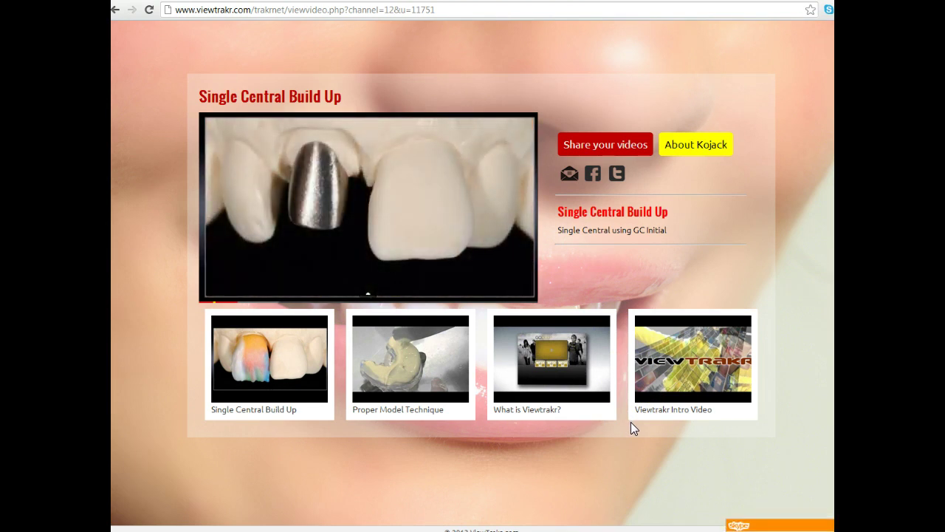
left_click(282, 360)
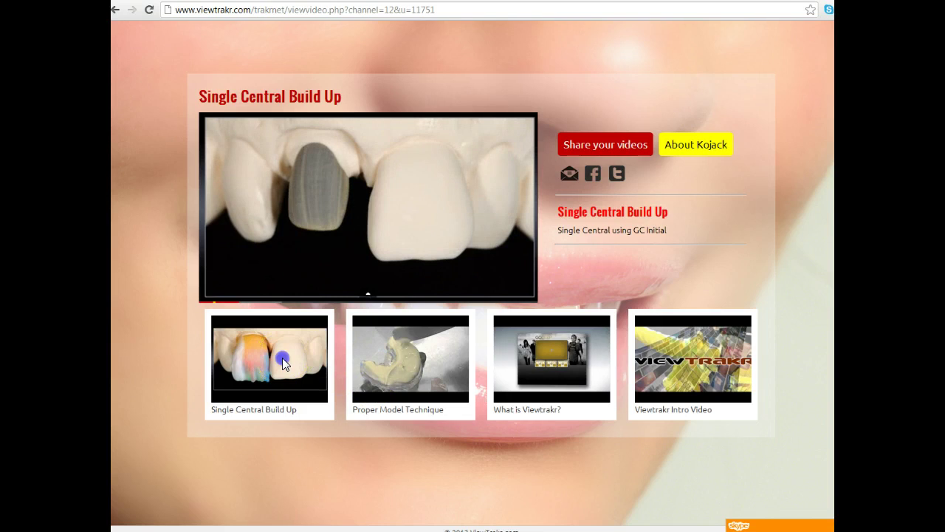
left_click(406, 365)
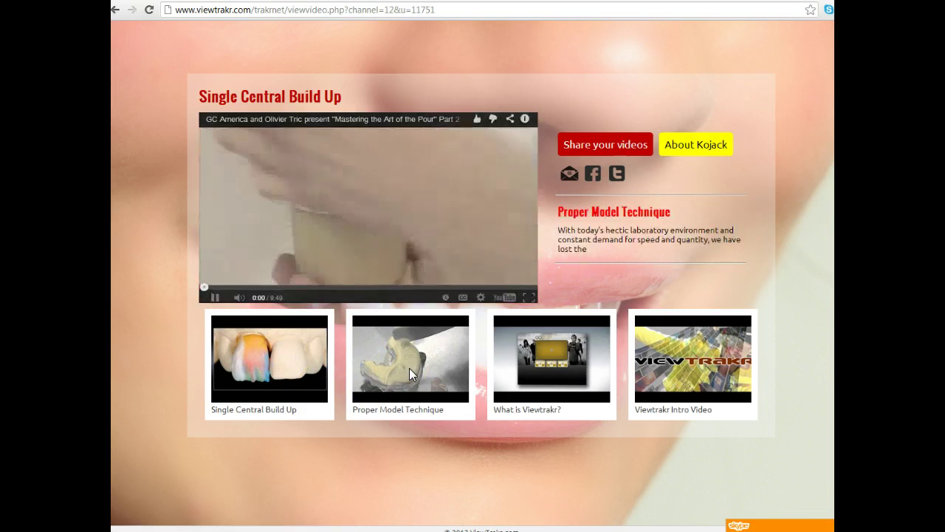
left_click(544, 373)
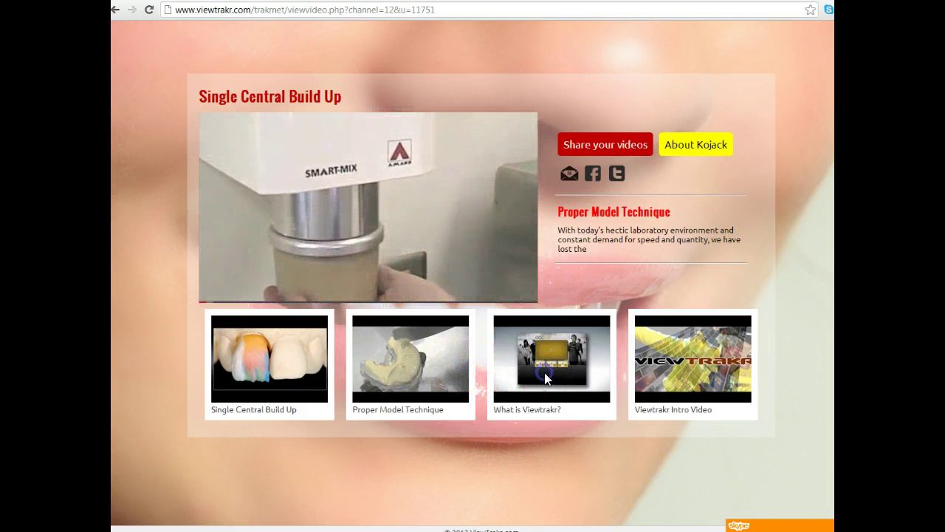